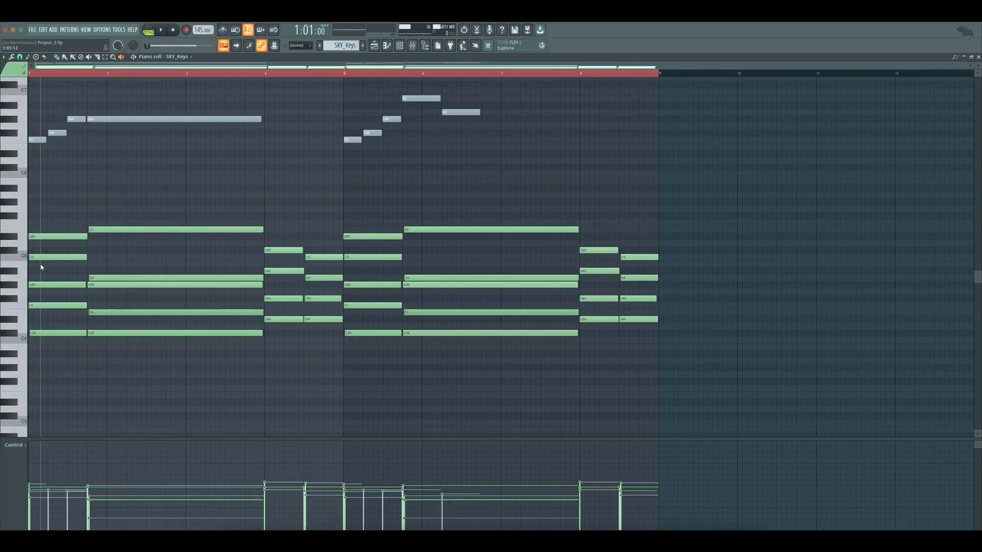
{"action": "left_click", "coordinate": [40, 265]}
{"action": "left_click_drag", "start_coordinate": [40, 264], "coordinate": [49, 264]}
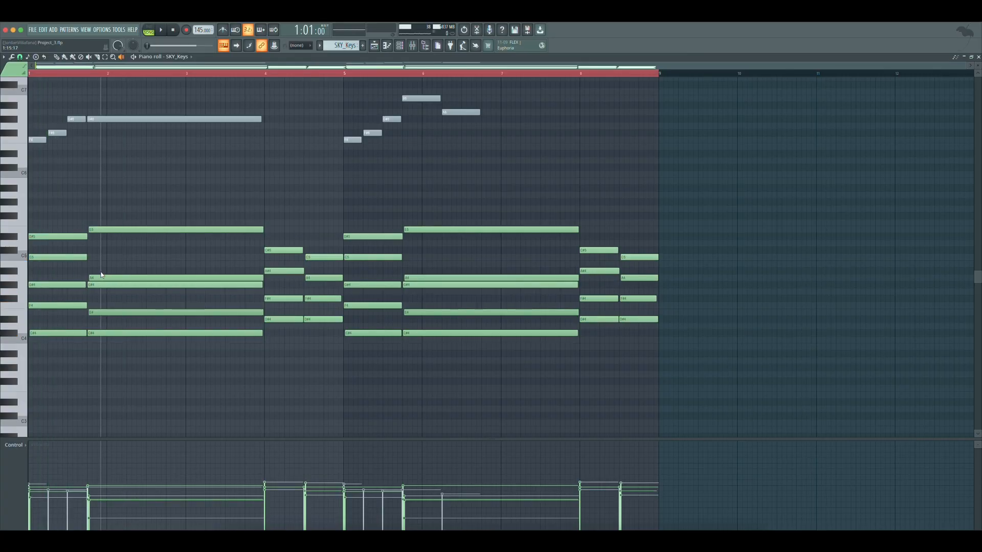
{"action": "left_click_drag", "start_coordinate": [101, 275], "coordinate": [132, 275]}
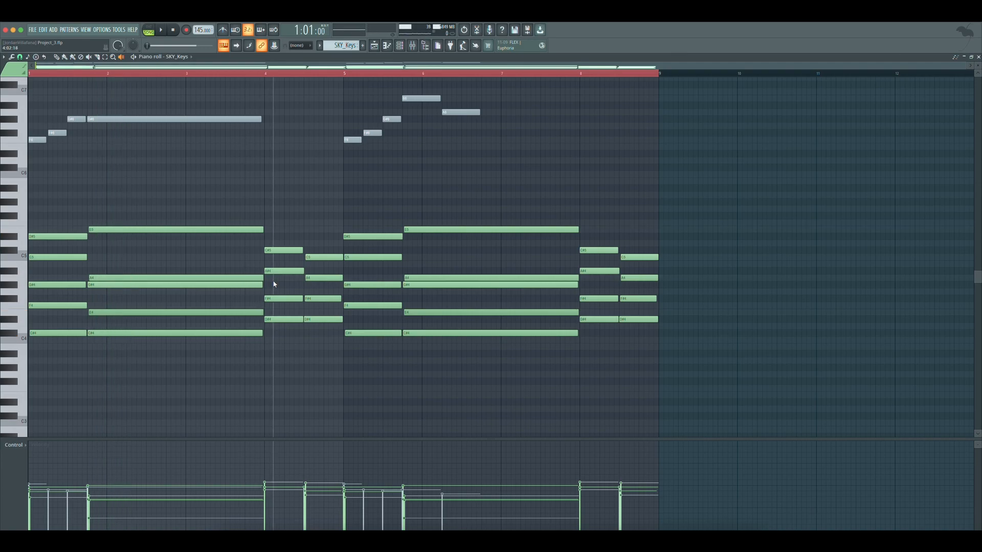
{"action": "left_click_drag", "start_coordinate": [275, 279], "coordinate": [314, 287]}
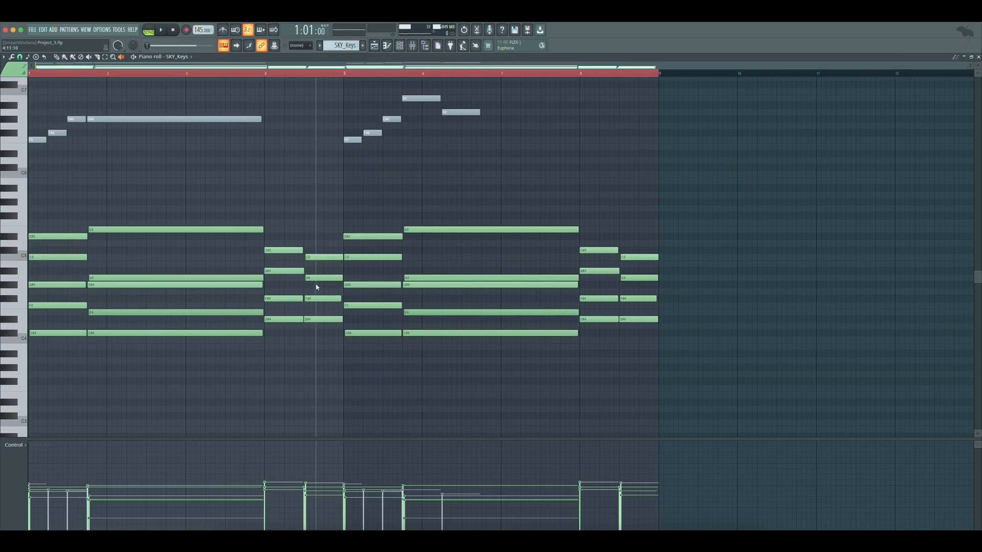
- Unmute the high melody notes above the chords in both halves of the SKY_Keys pattern
{"action": "left_click", "coordinate": [90, 58]}
{"action": "left_click_drag", "start_coordinate": [102, 116], "coordinate": [57, 139]}
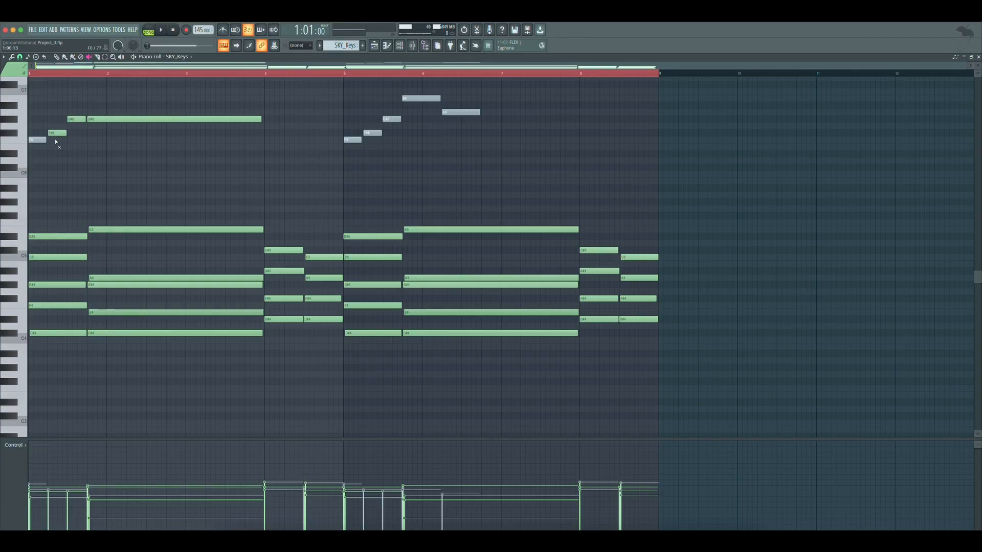
{"action": "mouse_move", "coordinate": [361, 137]}
{"action": "left_mouse_down"}
{"action": "mouse_move", "coordinate": [451, 116]}
{"action": "mouse_move", "coordinate": [427, 99]}
{"action": "left_mouse_up"}
{"action": "left_click", "coordinate": [122, 58]}
{"action": "left_click_drag", "start_coordinate": [30, 156], "coordinate": [198, 175]}
{"action": "left_click_drag", "start_coordinate": [343, 184], "coordinate": [454, 202]}
- View the SKY_Keys instrument's preset, and play back the SKY_Keys clips with Track 1 soloed in the playlist
{"action": "key", "text": "F6"}
{"action": "left_click", "coordinate": [396, 138]}
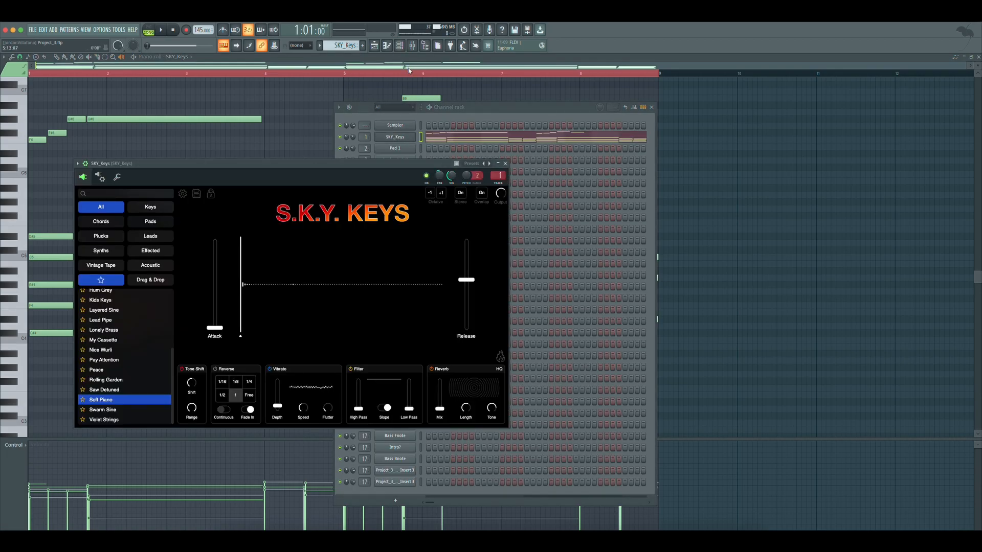
{"action": "left_click", "coordinate": [375, 45]}
{"action": "right_click", "coordinate": [97, 94]}
{"action": "key", "text": "space"}
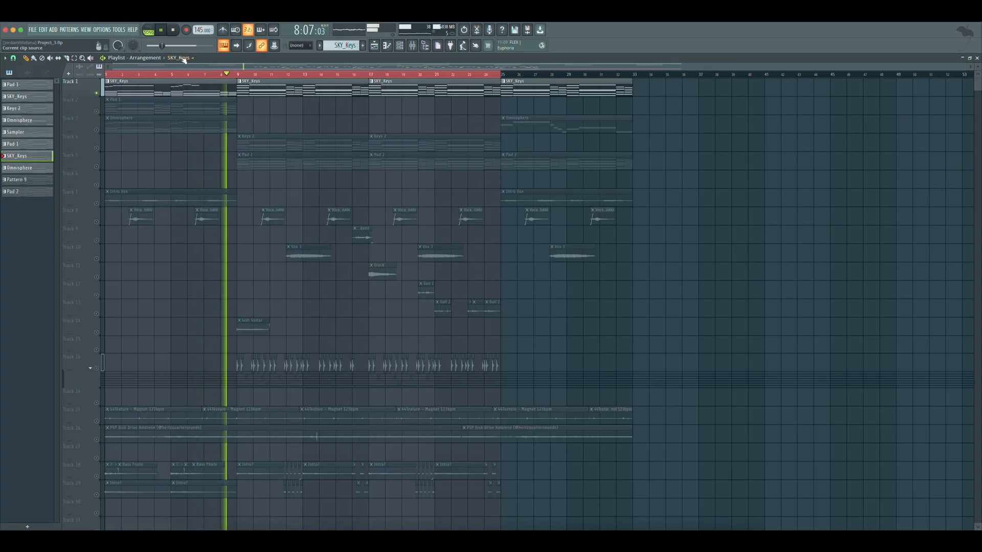
{"action": "key", "text": "space"}
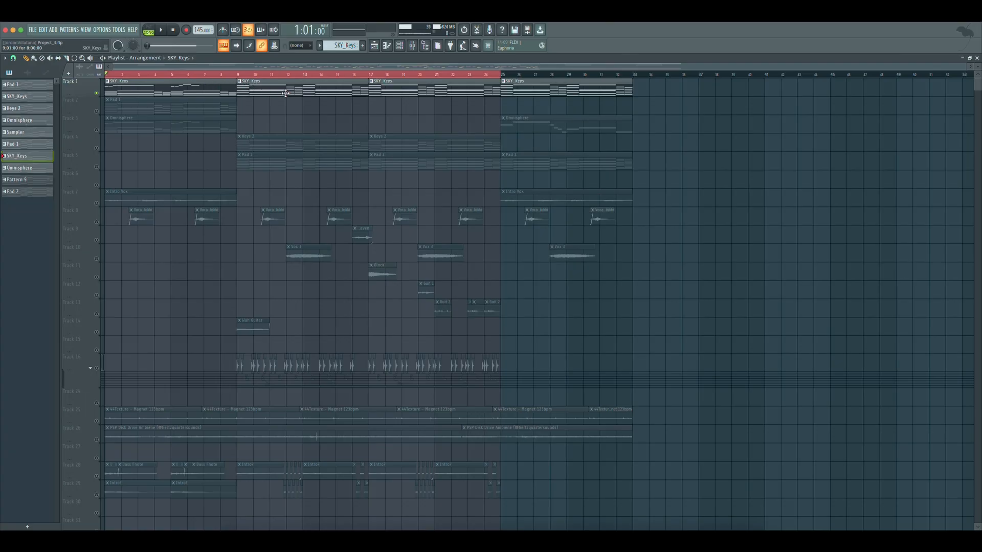
- Review the SKY_Keys mixer track's effects: both Fruity Parametric EQ 2 instances, the UADx 1176AE Compressor and Rev SPRING-636
{"action": "key", "text": "F9"}
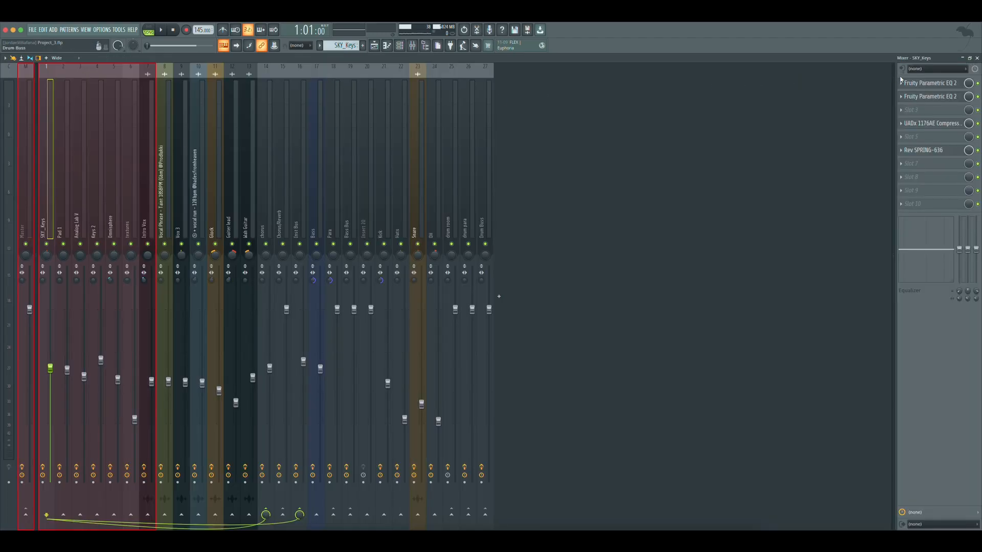
{"action": "left_click", "coordinate": [923, 84]}
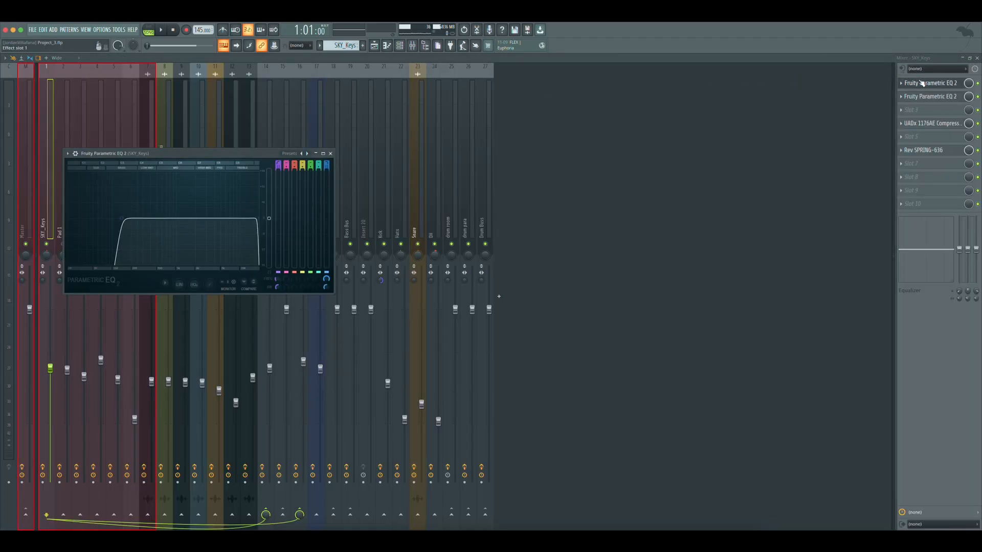
{"action": "left_click", "coordinate": [922, 84]}
{"action": "left_click", "coordinate": [915, 99]}
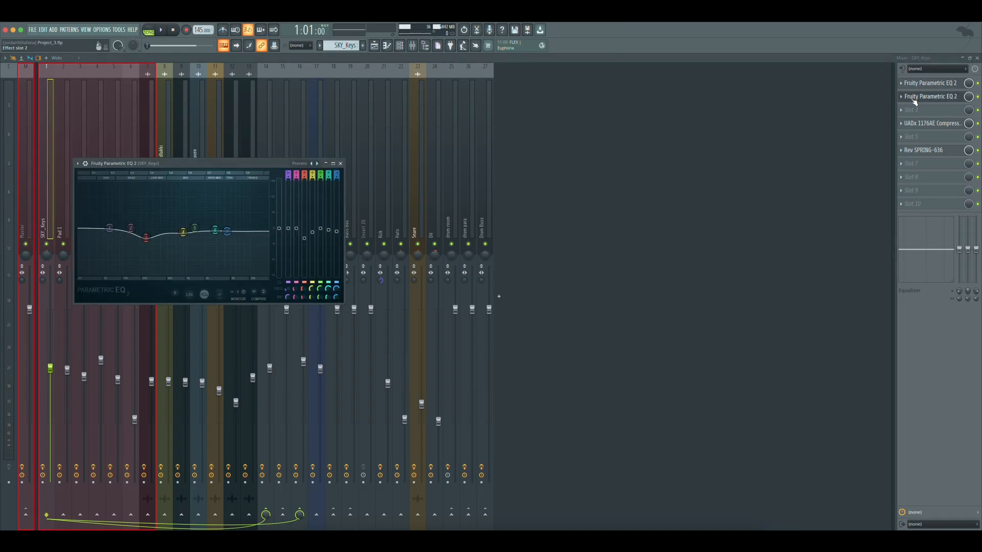
{"action": "left_click", "coordinate": [915, 99]}
{"action": "left_click", "coordinate": [918, 124]}
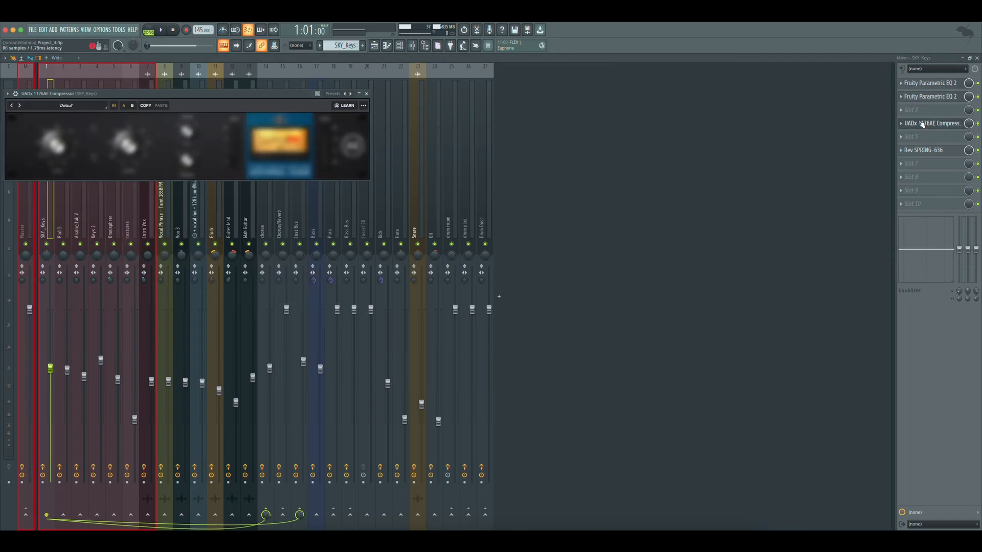
{"action": "left_click", "coordinate": [918, 123]}
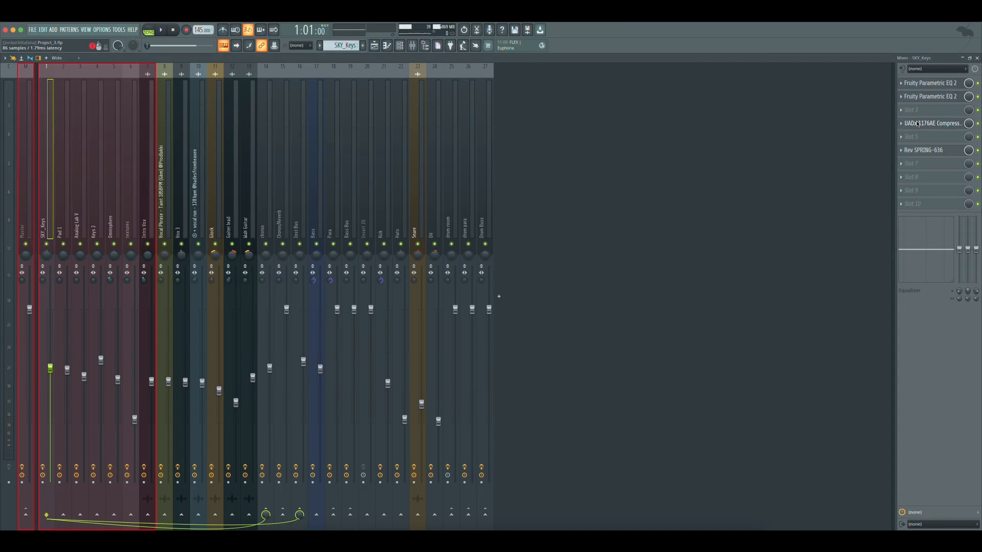
{"action": "left_click", "coordinate": [918, 151]}
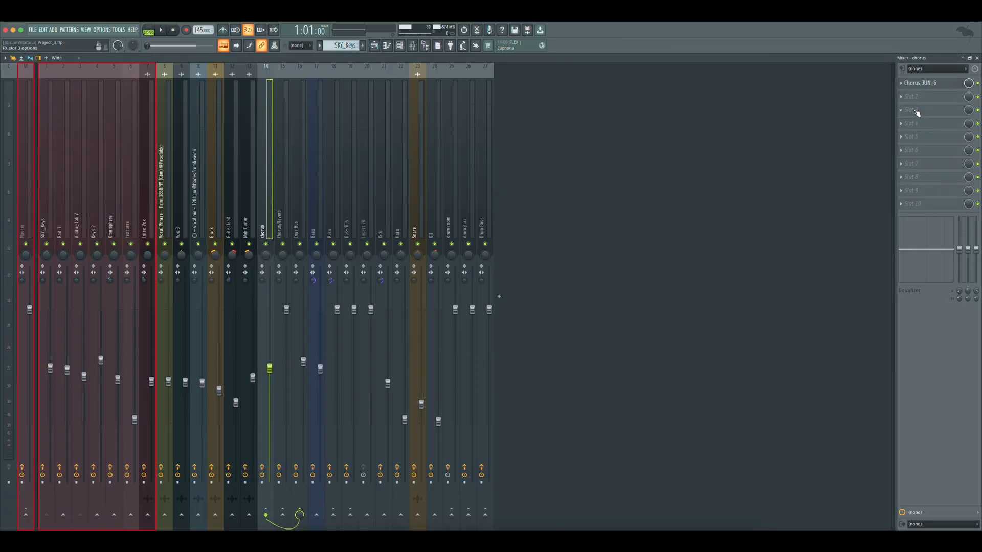
- Inspect Chorus JUN-6 on the chorus send track, view the Inst Bus effects chain, and close the mixer
{"action": "left_click", "coordinate": [920, 84]}
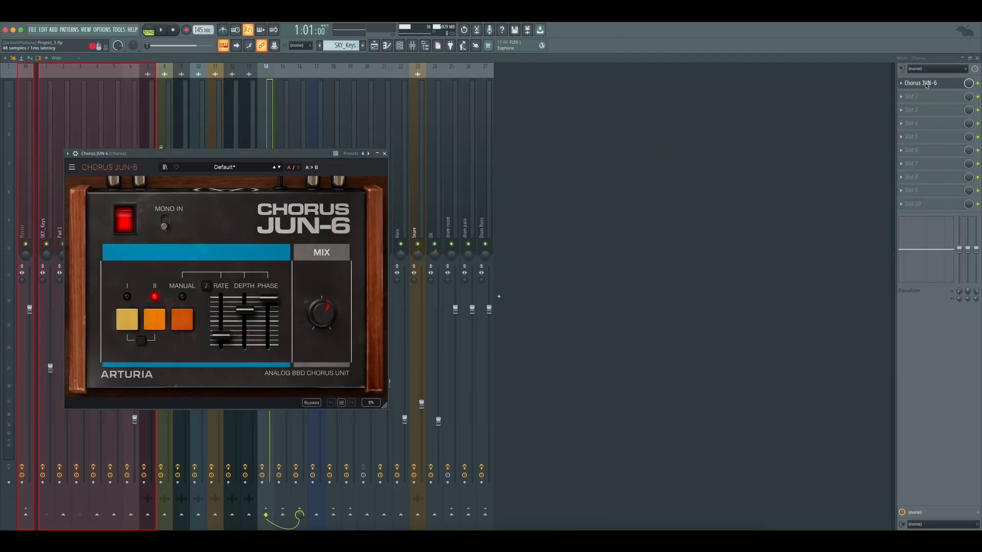
{"action": "left_click", "coordinate": [926, 85]}
{"action": "left_click", "coordinate": [293, 223]}
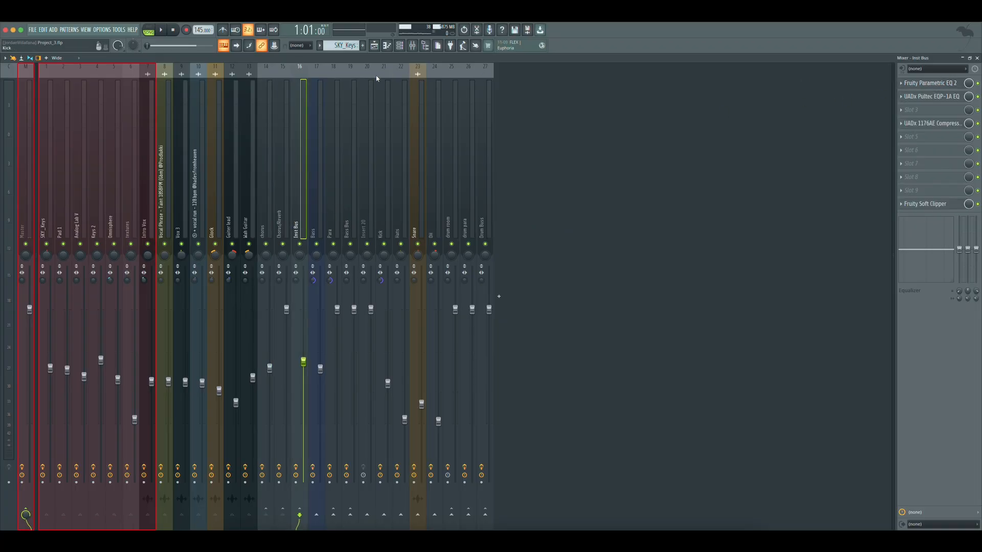
{"action": "key", "text": "F9"}
- View the Pad 1 channel's Omnisphere patch and play back the soloed Pad 1 clip on Track 2
{"action": "left_click", "coordinate": [396, 150]}
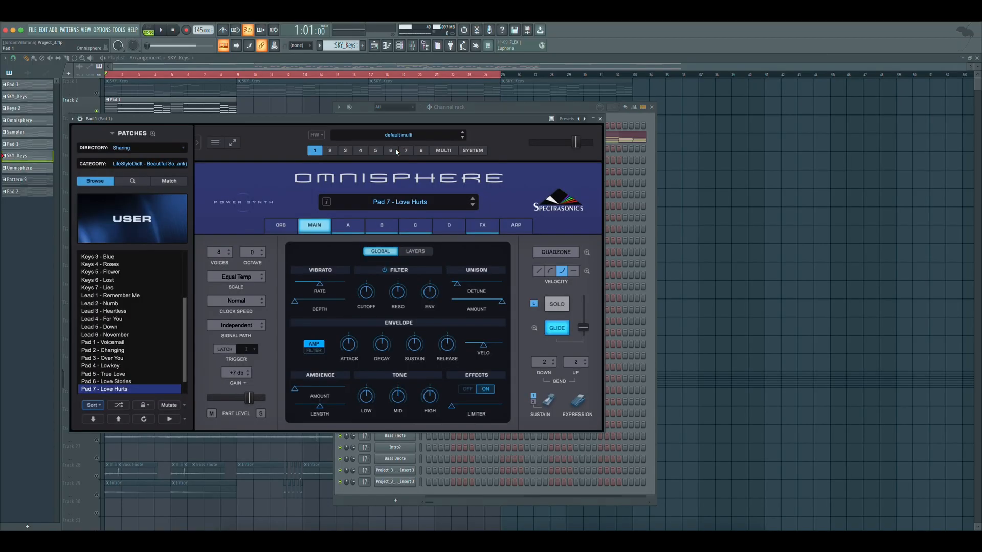
{"action": "left_click", "coordinate": [173, 59]}
{"action": "left_click", "coordinate": [162, 31]}
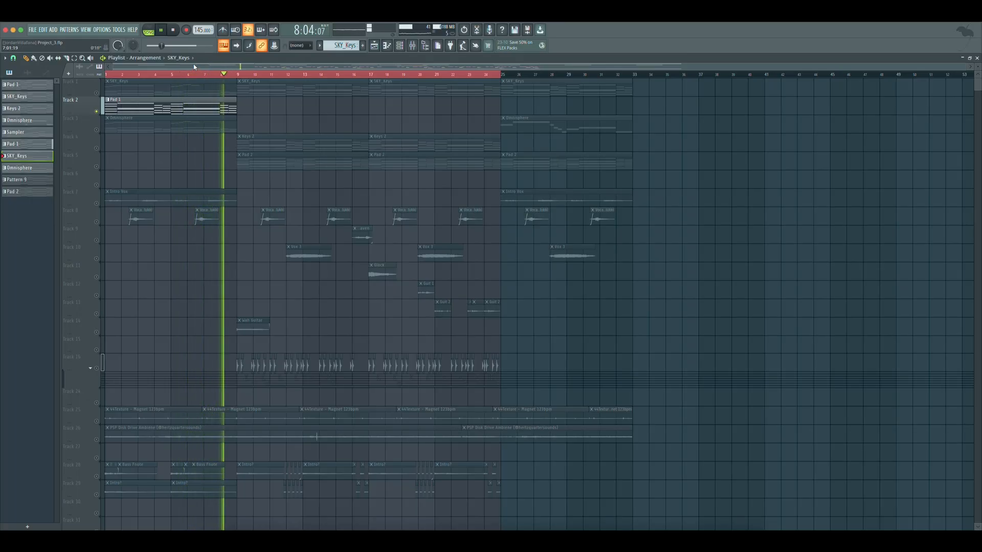
{"action": "left_click", "coordinate": [172, 32]}
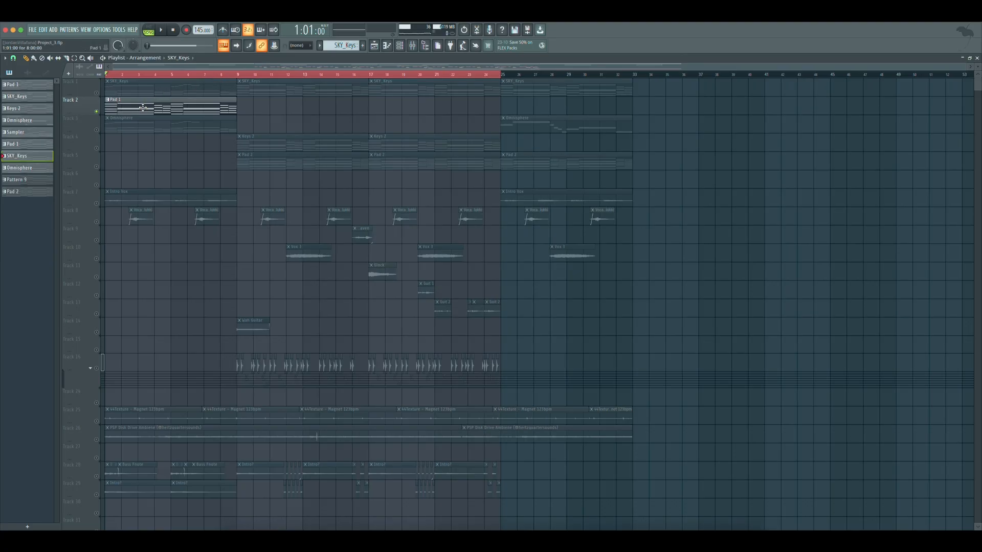
- Review the Pad 1 mixer track's two Fruity Parametric EQ 2 instances and its UADx 1176AE Compressor
{"action": "left_click", "coordinate": [412, 46]}
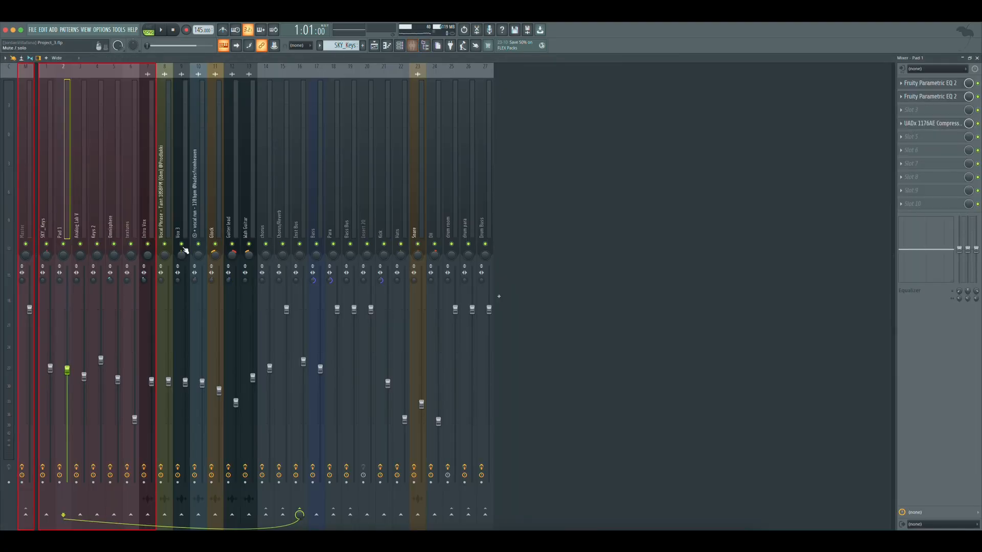
{"action": "left_click", "coordinate": [915, 84]}
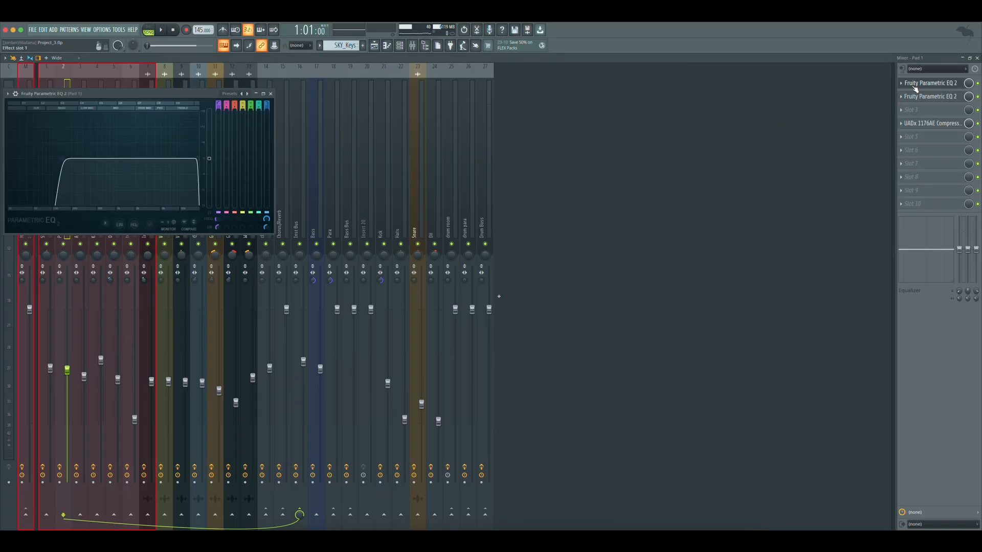
{"action": "left_click", "coordinate": [915, 88]}
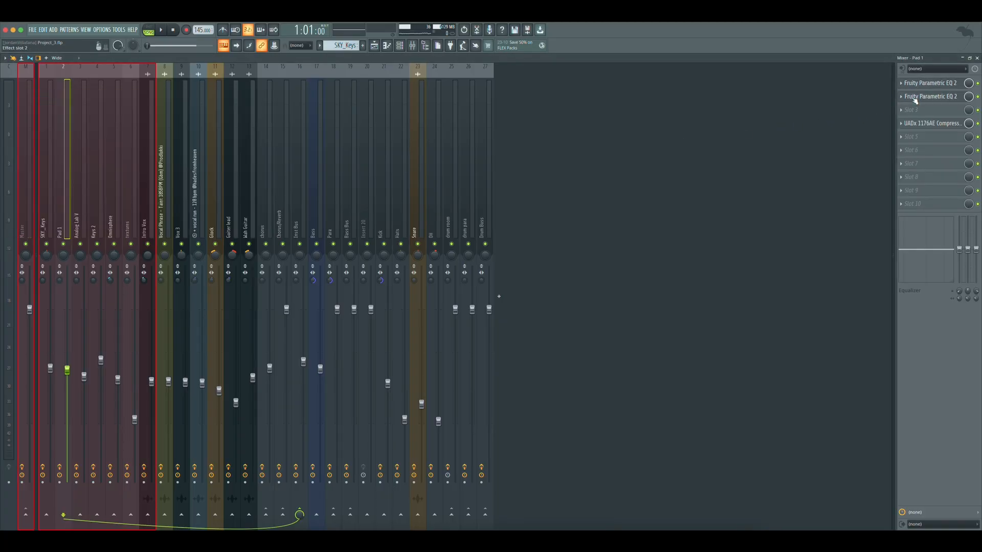
{"action": "left_click", "coordinate": [915, 98]}
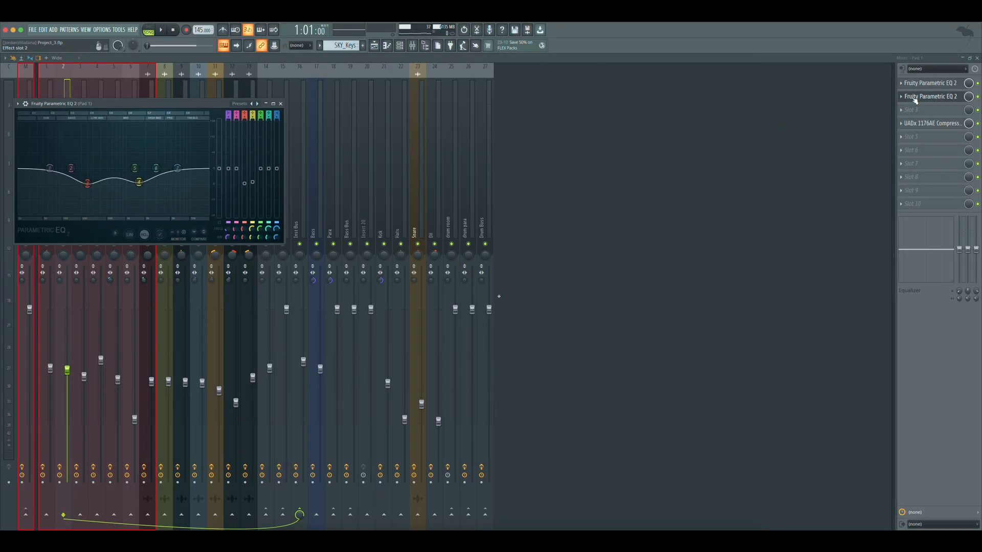
{"action": "left_click", "coordinate": [915, 98]}
{"action": "left_click", "coordinate": [920, 124]}
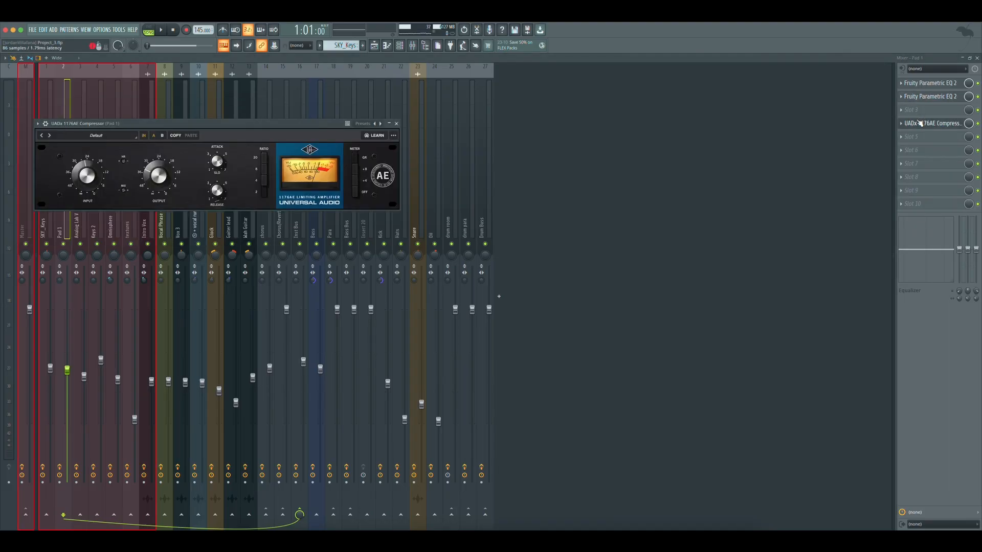
{"action": "left_click", "coordinate": [920, 124]}
- Show the Omnisphere pattern's notes and its channel instrument, and play the pattern back
{"action": "key", "text": "F5"}
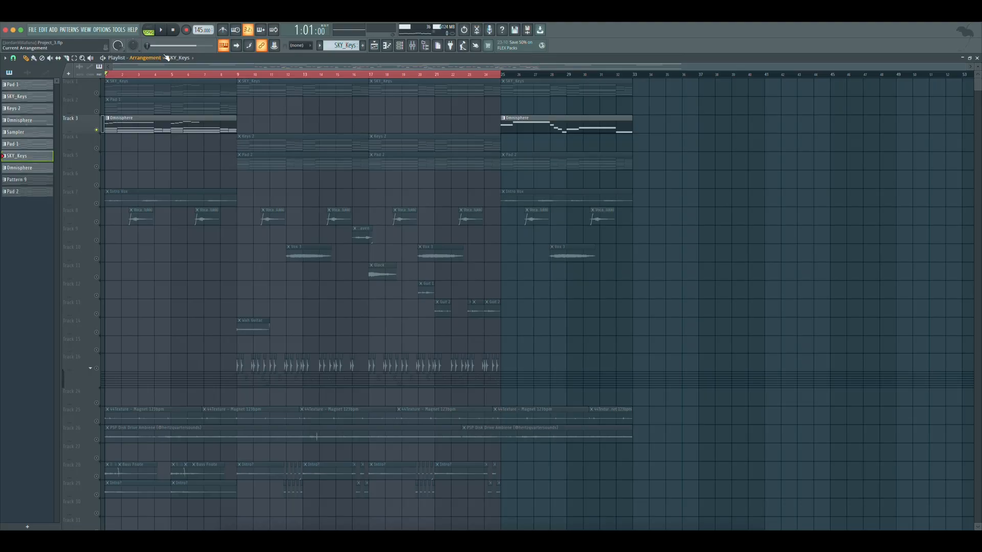
{"action": "left_click", "coordinate": [400, 46]}
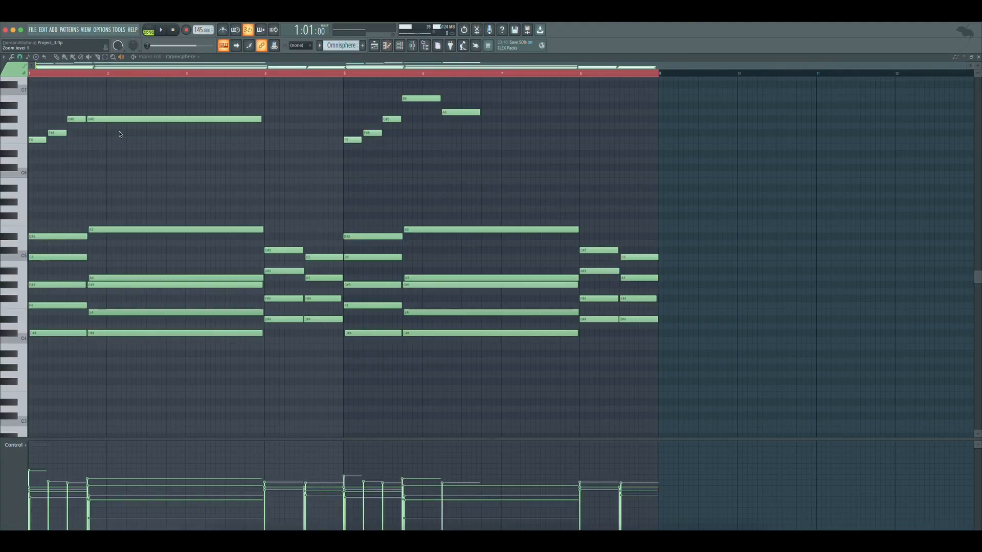
{"action": "left_click", "coordinate": [401, 47]}
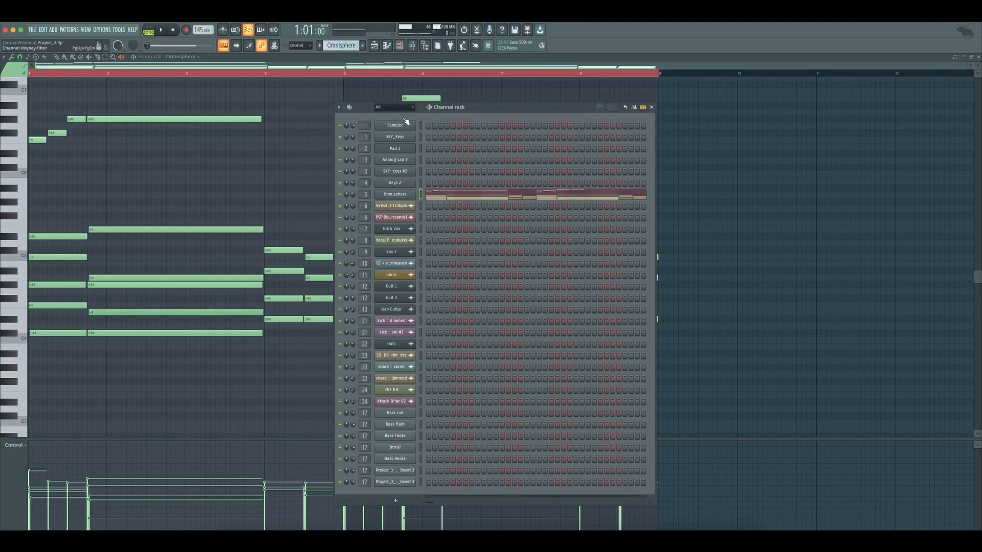
{"action": "left_click", "coordinate": [397, 194]}
{"action": "left_click", "coordinate": [323, 197]}
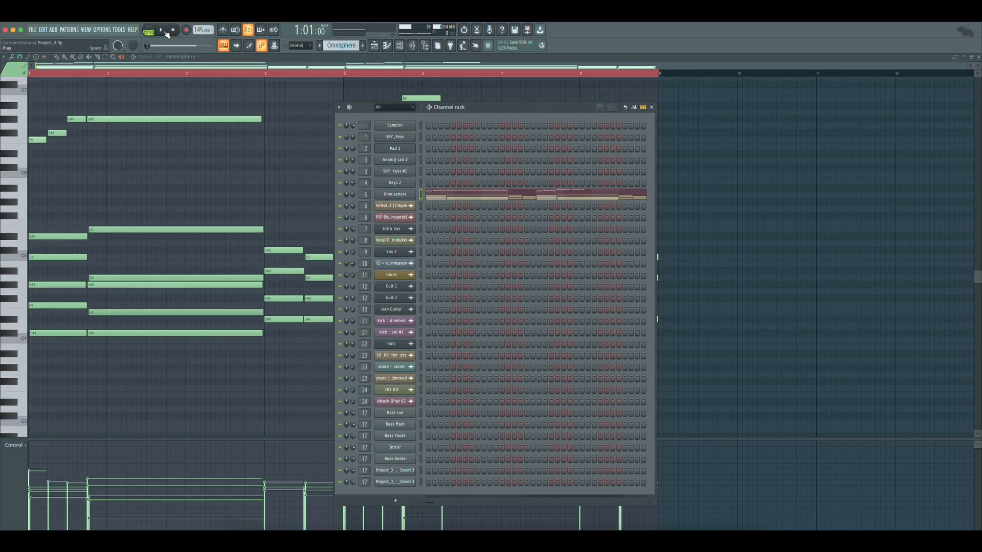
{"action": "left_click", "coordinate": [166, 32]}
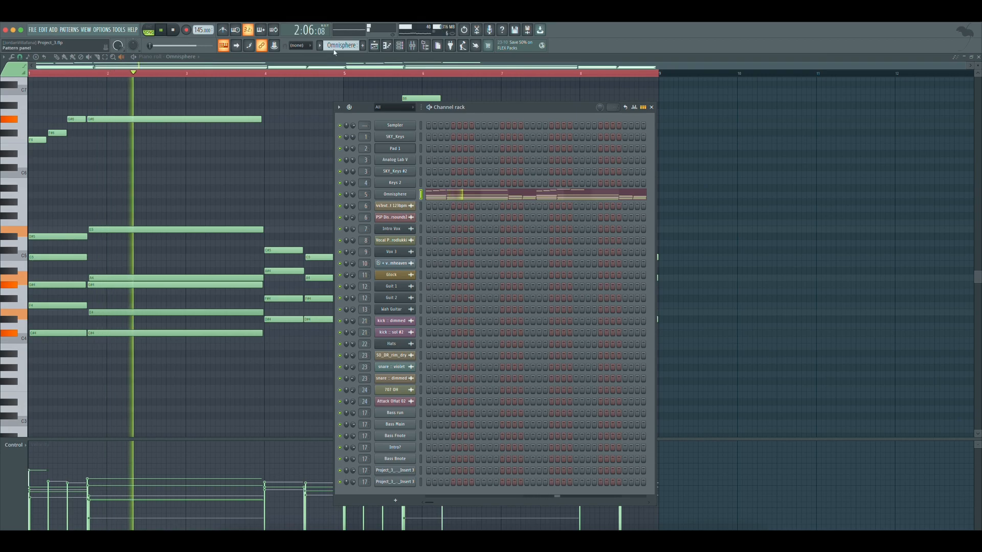
- Review the Fruity Parametric EQ 2 and the UADx 1176AE Compressor on the Omnisphere mixer track
{"action": "left_click", "coordinate": [377, 50]}
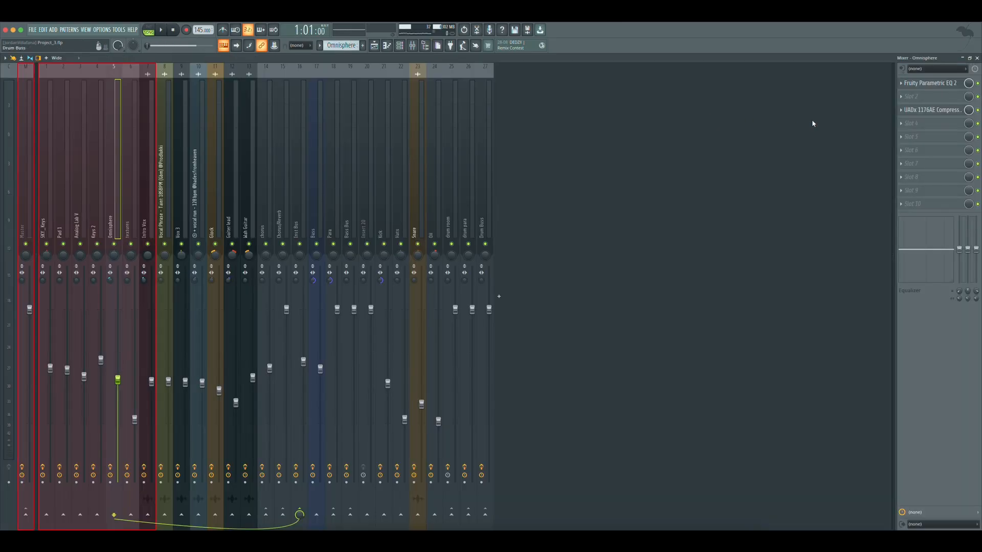
{"action": "left_click", "coordinate": [925, 84]}
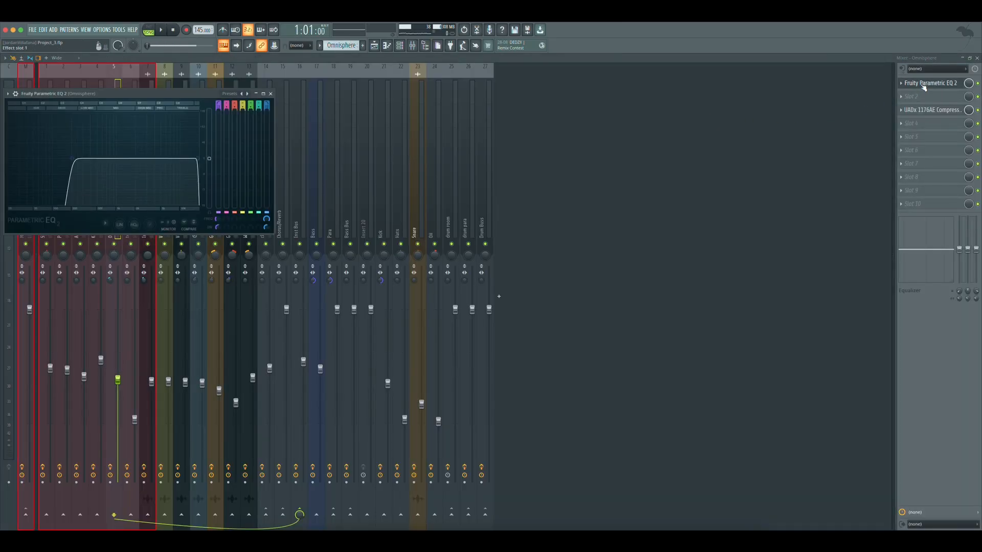
{"action": "left_click", "coordinate": [925, 85]}
{"action": "left_click", "coordinate": [923, 111]}
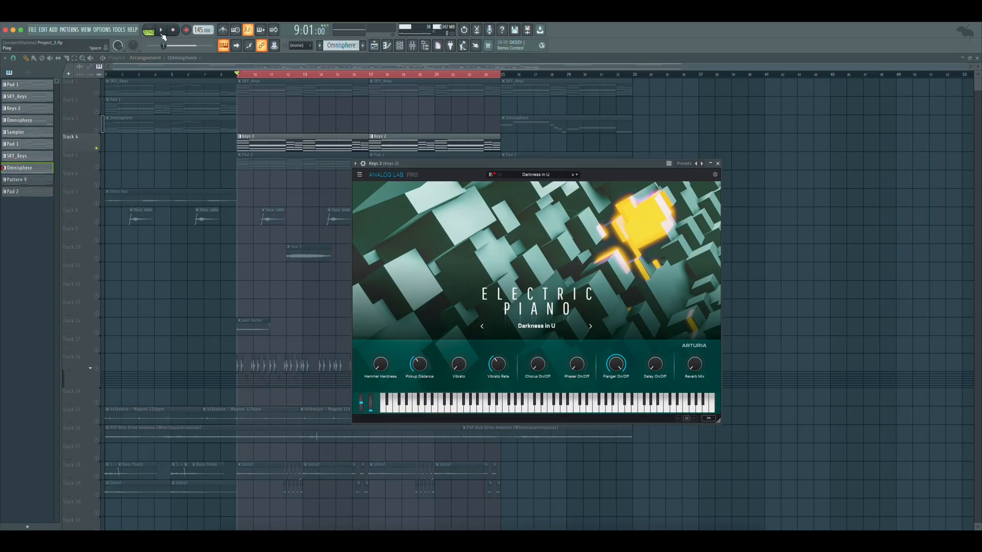
- Play back the soloed Keys 2 clips, and review the Fruity Parametric EQ 2 and UADx 1176AE Compressor on their mixer track
{"action": "left_click", "coordinate": [161, 31]}
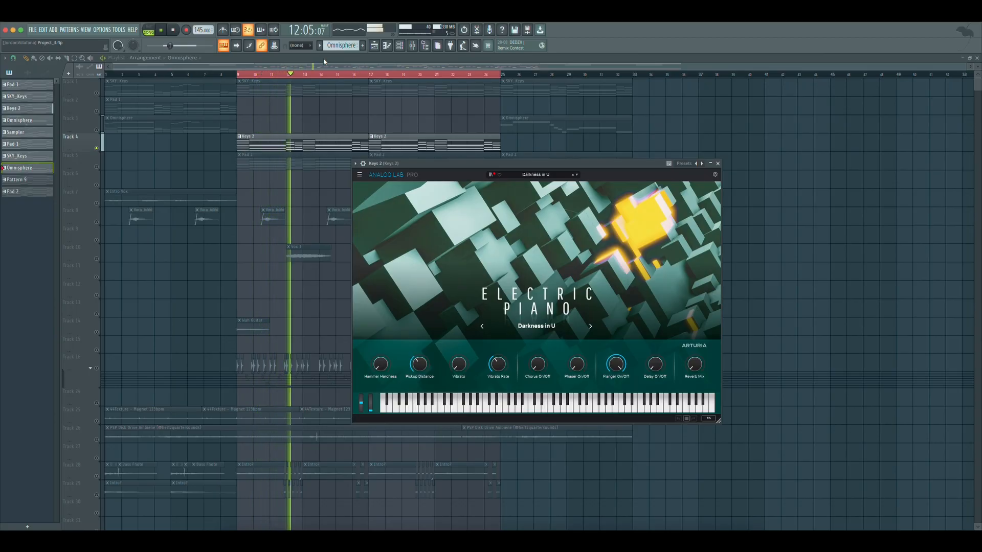
{"action": "left_click", "coordinate": [174, 31]}
{"action": "left_click", "coordinate": [412, 46]}
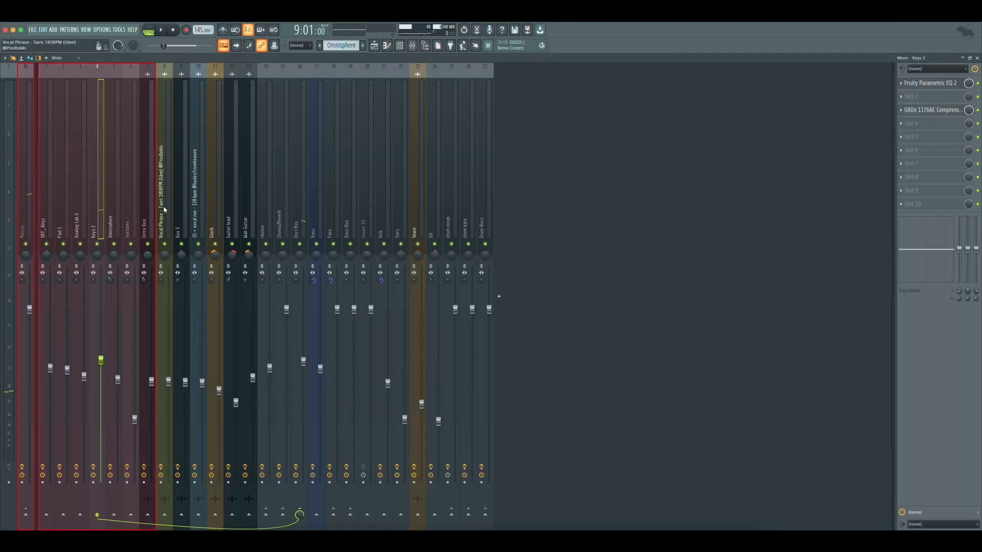
{"action": "left_click", "coordinate": [930, 84]}
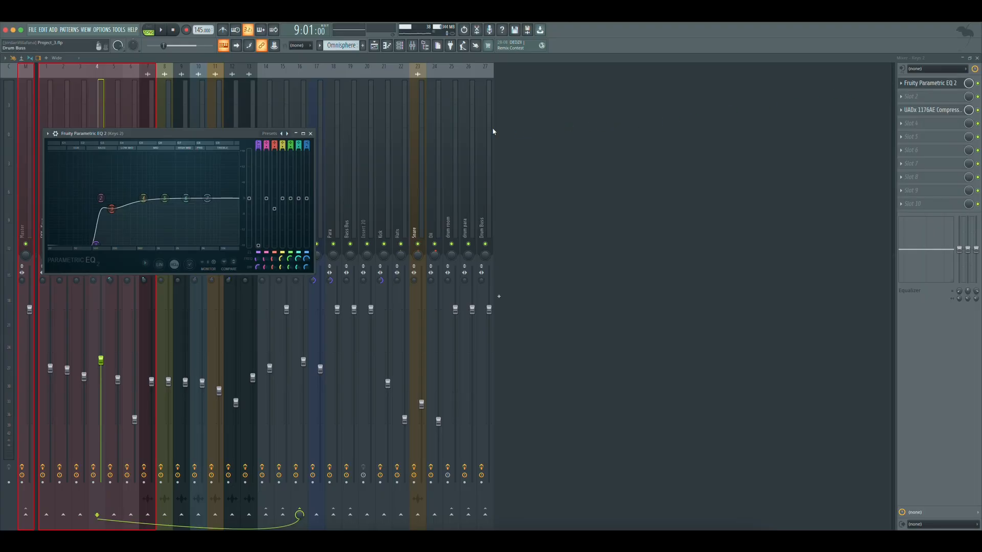
{"action": "left_click", "coordinate": [926, 83]}
{"action": "left_click", "coordinate": [923, 111]}
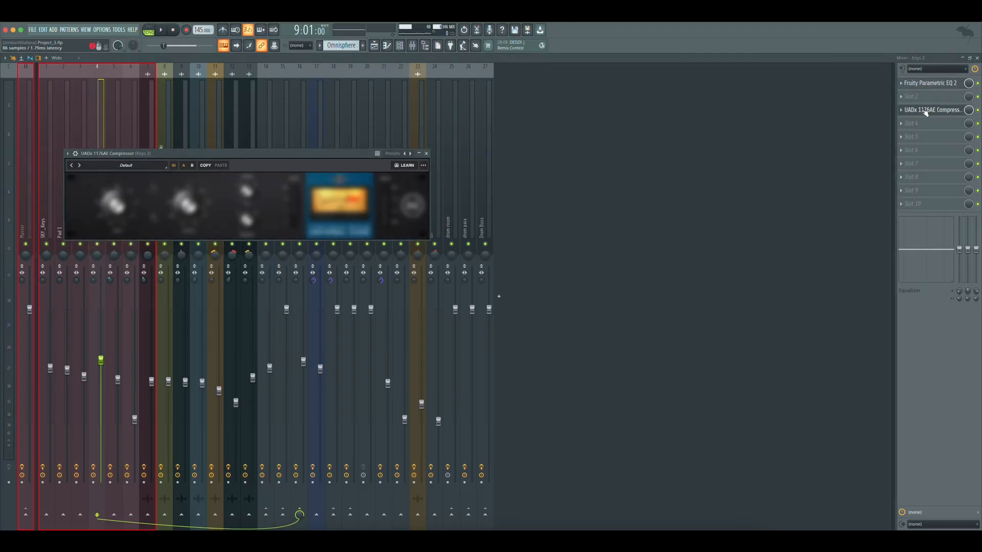
- Show the Analog Lab V and SKY_Keys #2 channel instruments with their FEATHERS and Hum Grey presets
{"action": "left_click", "coordinate": [922, 111]}
{"action": "left_click", "coordinate": [412, 46]}
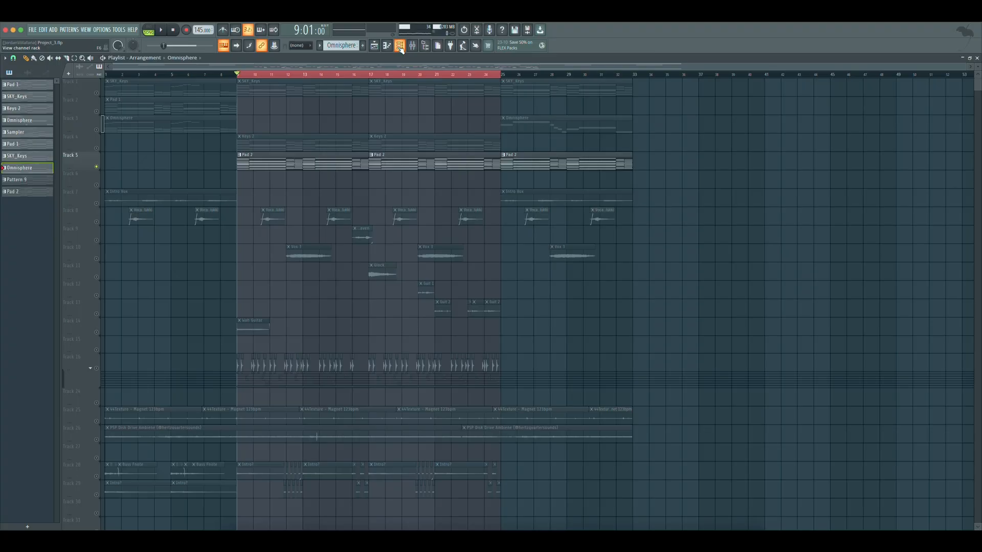
{"action": "left_click", "coordinate": [399, 46]}
{"action": "left_click", "coordinate": [402, 162]}
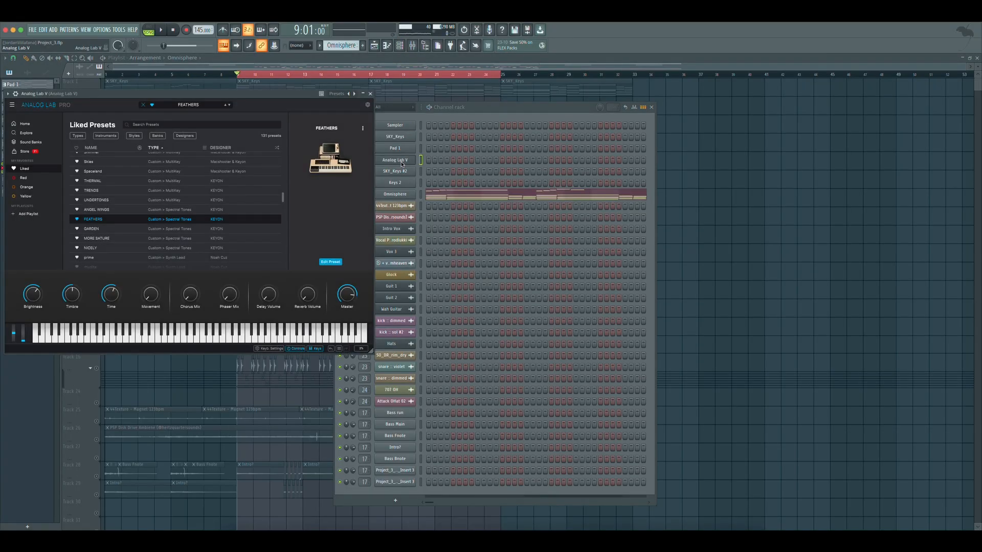
{"action": "left_click", "coordinate": [402, 164]}
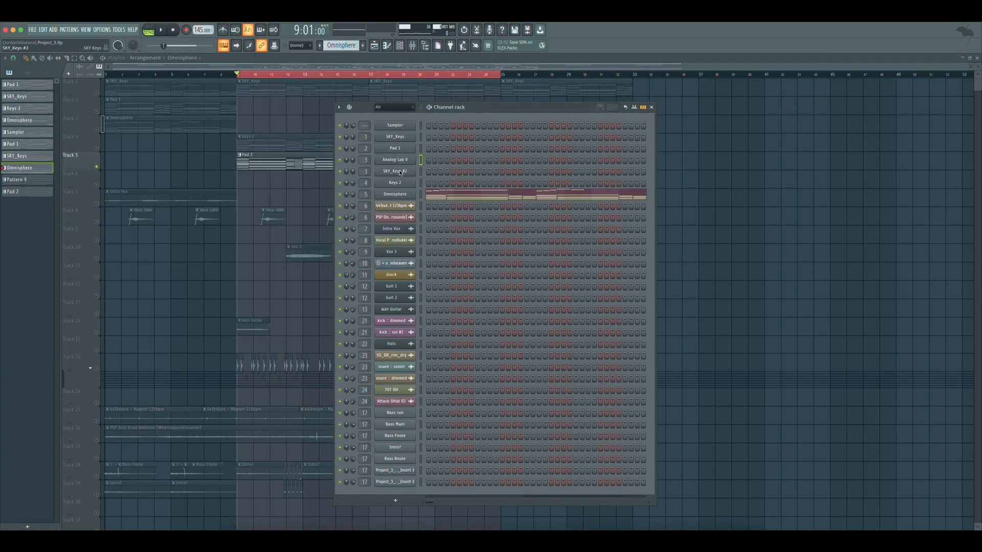
{"action": "left_click", "coordinate": [400, 172]}
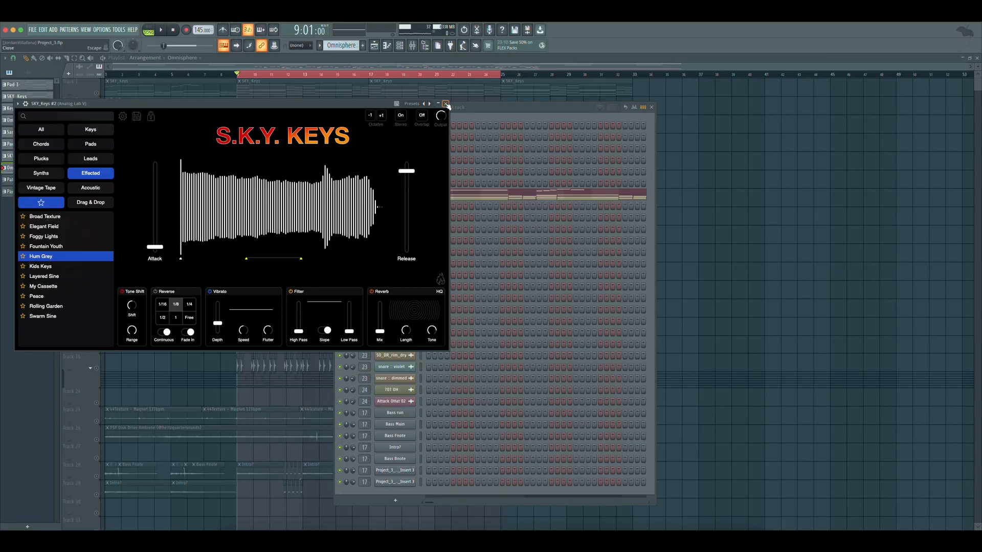
{"action": "left_click", "coordinate": [446, 104]}
- Play back the soloed Pad 2 clips from bar 9 in the playlist
{"action": "left_click", "coordinate": [399, 45]}
{"action": "left_click", "coordinate": [163, 31]}
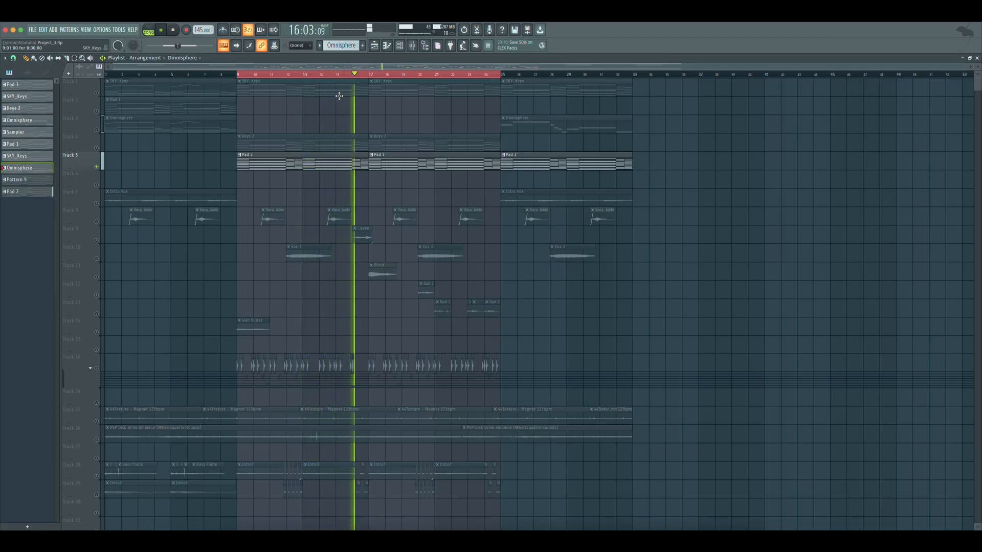
{"action": "left_click", "coordinate": [176, 32]}
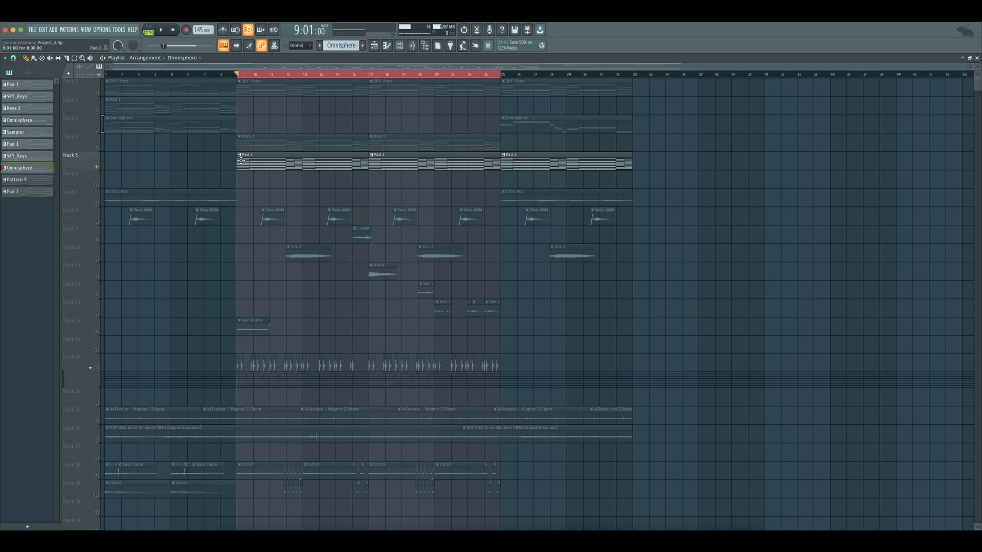
- Review the Codec, first Fruity Parametric EQ 2 and UADx 1176AE Compressor on the Analog Lab V mixer track
{"action": "left_click", "coordinate": [412, 45]}
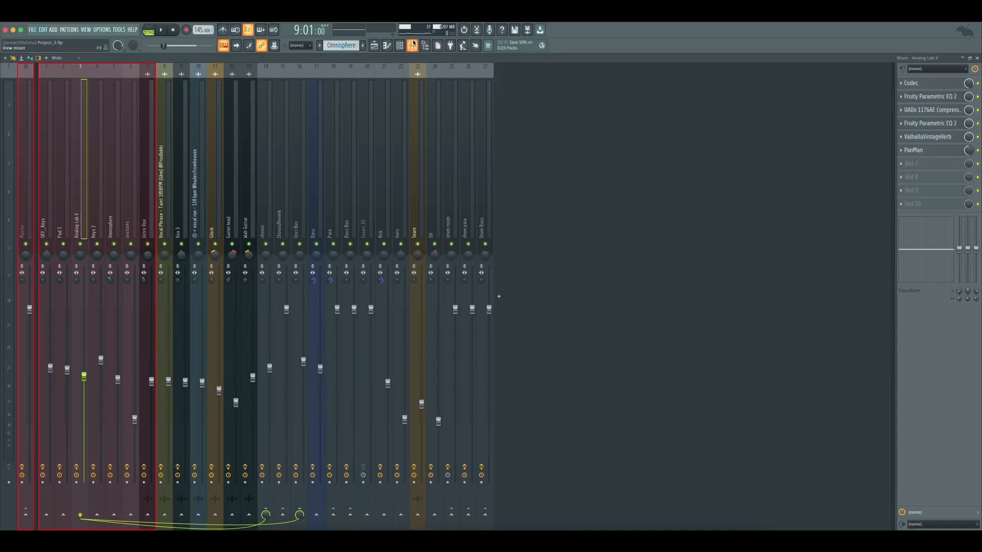
{"action": "left_click", "coordinate": [915, 83]}
{"action": "left_click", "coordinate": [917, 83]}
{"action": "left_click", "coordinate": [936, 98]}
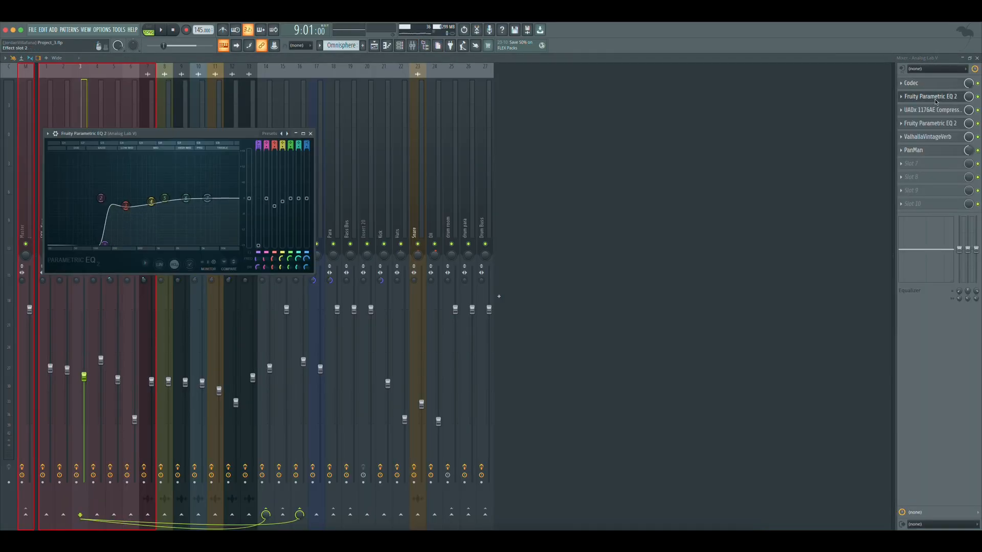
{"action": "left_click", "coordinate": [936, 99]}
{"action": "left_click", "coordinate": [935, 111]}
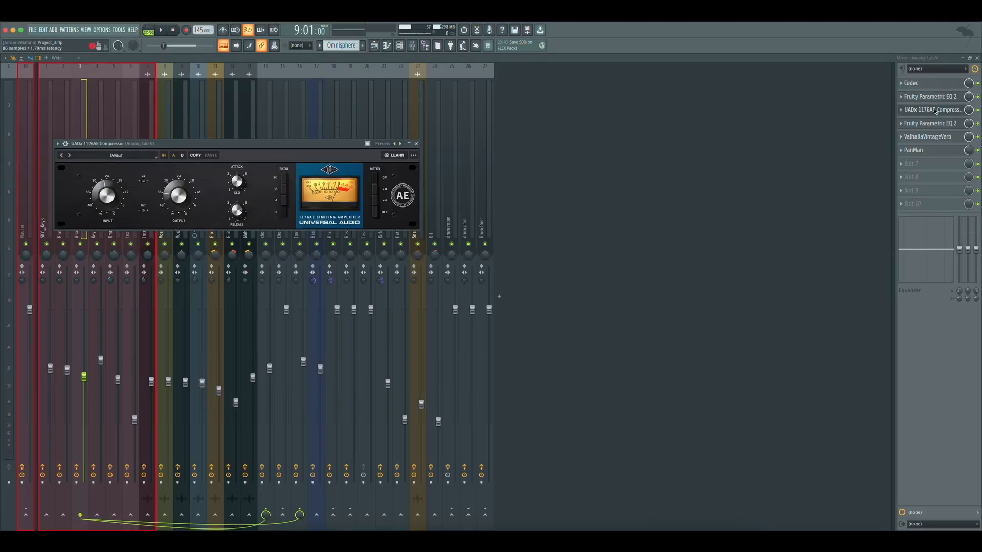
{"action": "left_click", "coordinate": [935, 110]}
- Review the second Fruity Parametric EQ 2, the ValhallaVintageVerb and the PanMan on the Analog Lab V mixer track
{"action": "left_click", "coordinate": [925, 124]}
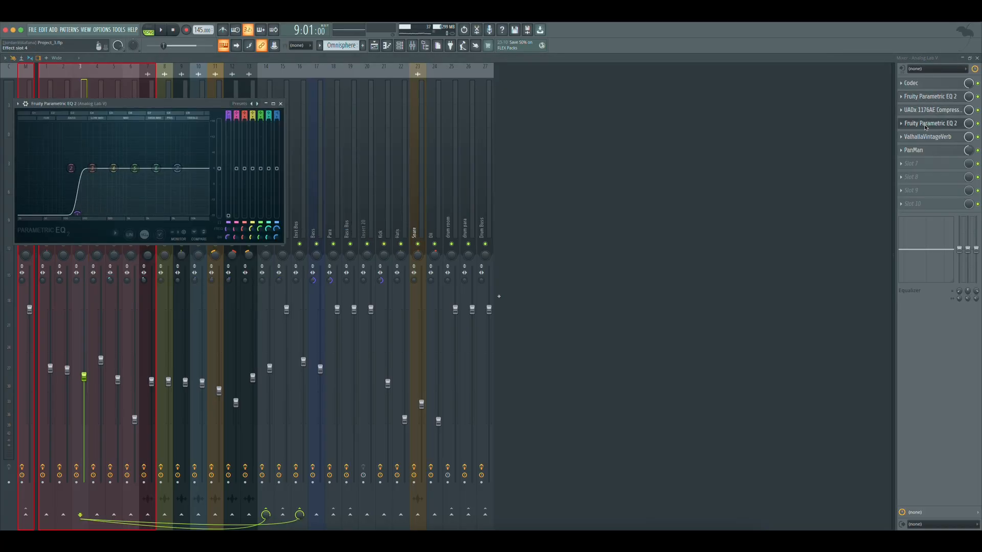
{"action": "left_click", "coordinate": [926, 124]}
{"action": "left_click", "coordinate": [927, 136]}
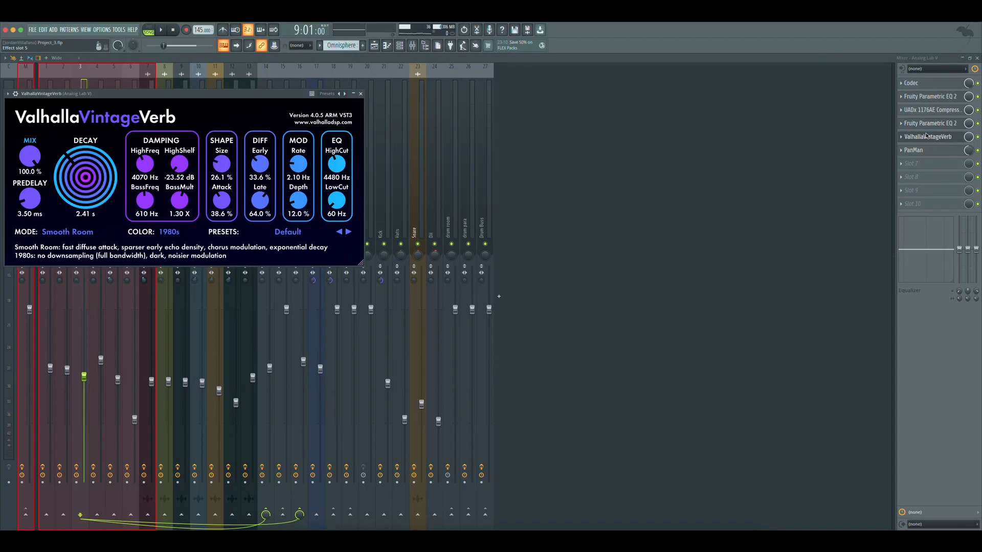
{"action": "left_click", "coordinate": [927, 136]}
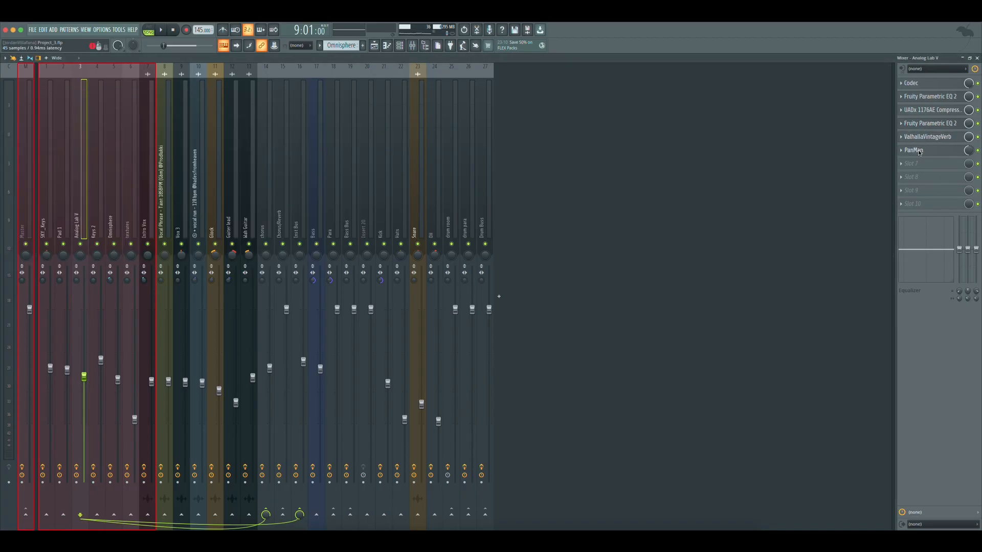
{"action": "left_click", "coordinate": [919, 151]}
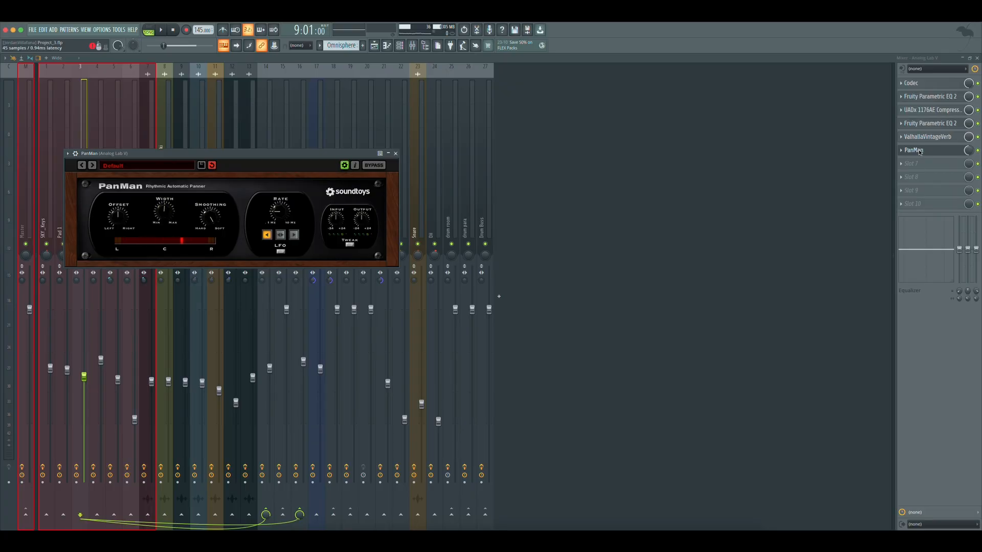
{"action": "left_click", "coordinate": [919, 151]}
- Play back the soloed vocal clips on Tracks 7 to 10 from bar 1
{"action": "left_click", "coordinate": [375, 46]}
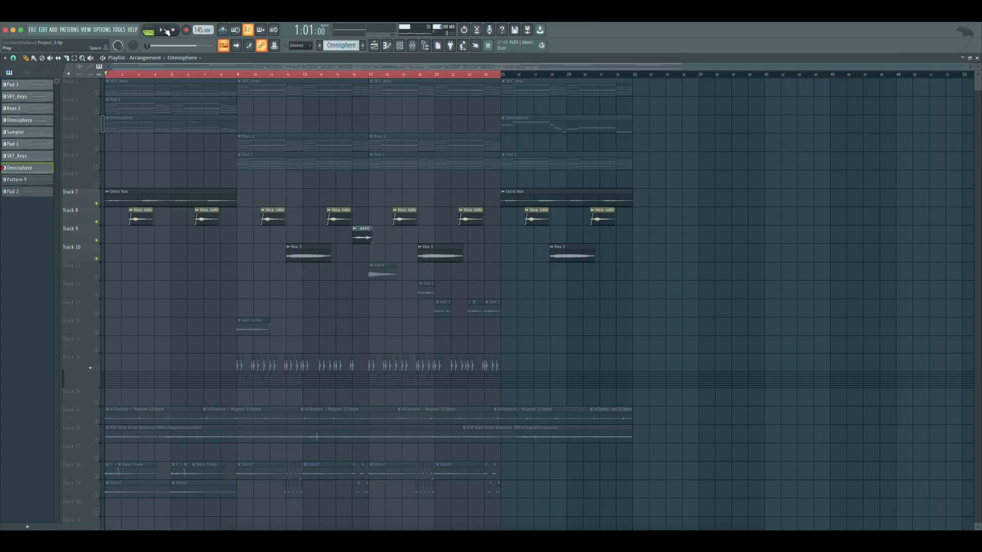
{"action": "left_click", "coordinate": [164, 30]}
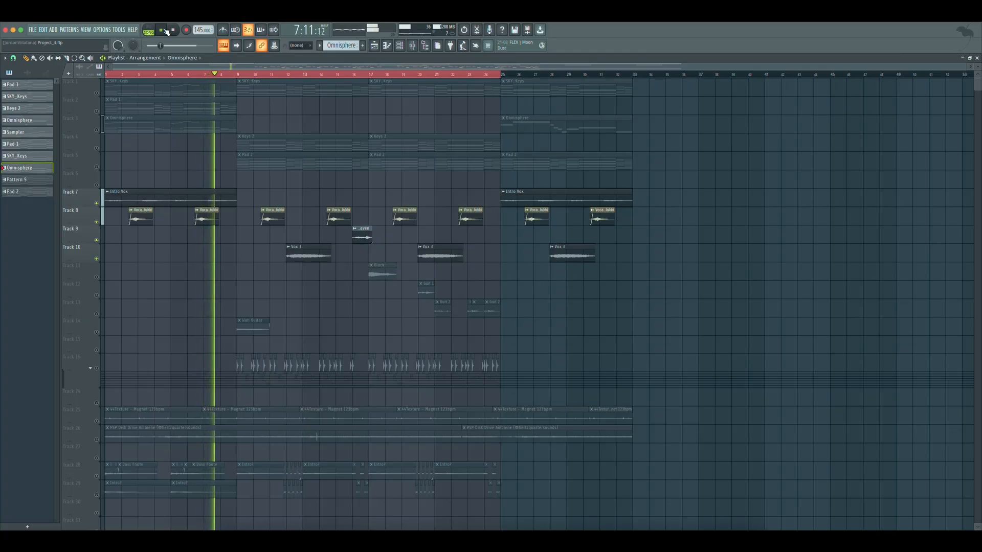
{"action": "left_click", "coordinate": [173, 31]}
- Review the Fruity Parametric EQ 2, UADx 1176AE Compressor and Rev SPRING-636 on the Intro Vox mixer track
{"action": "left_click", "coordinate": [425, 46]}
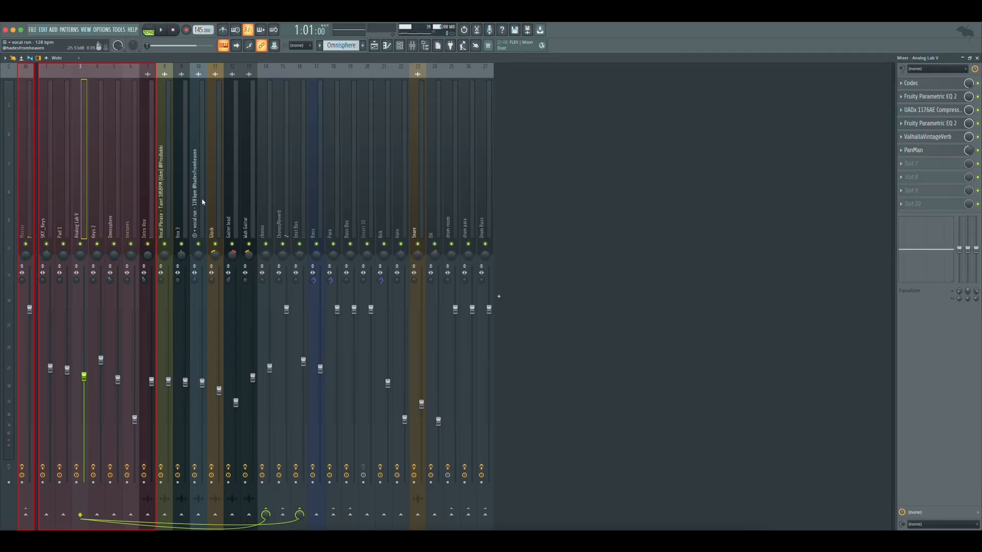
{"action": "left_click", "coordinate": [192, 213]}
{"action": "left_click", "coordinate": [145, 204]}
{"action": "left_click", "coordinate": [948, 83]}
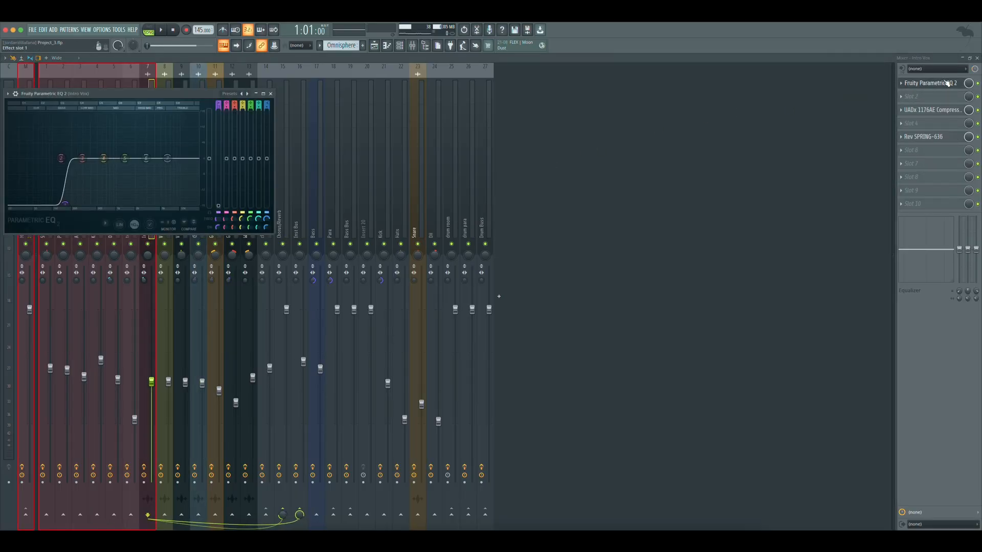
{"action": "left_click", "coordinate": [948, 83]}
{"action": "left_click", "coordinate": [931, 112]}
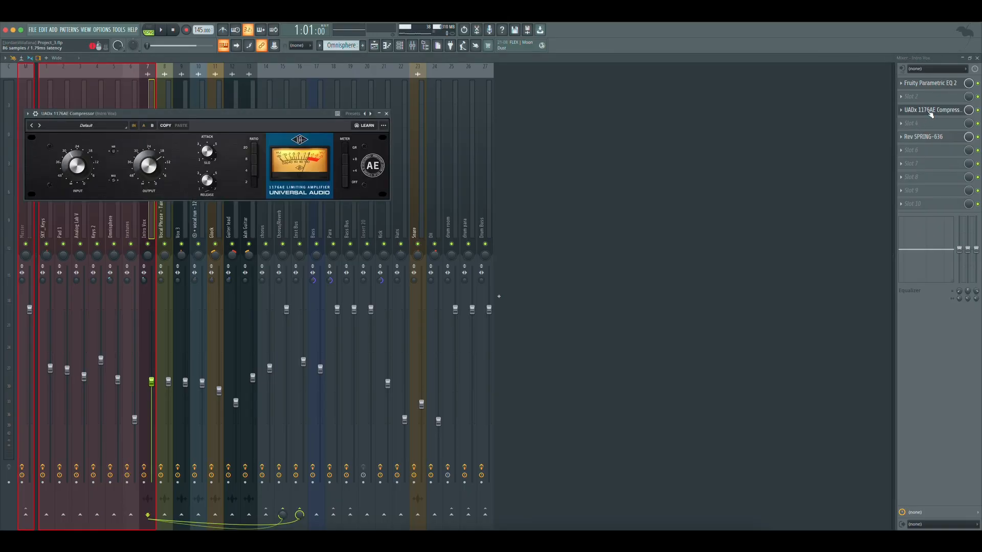
{"action": "left_click", "coordinate": [930, 112]}
{"action": "left_click", "coordinate": [924, 137]}
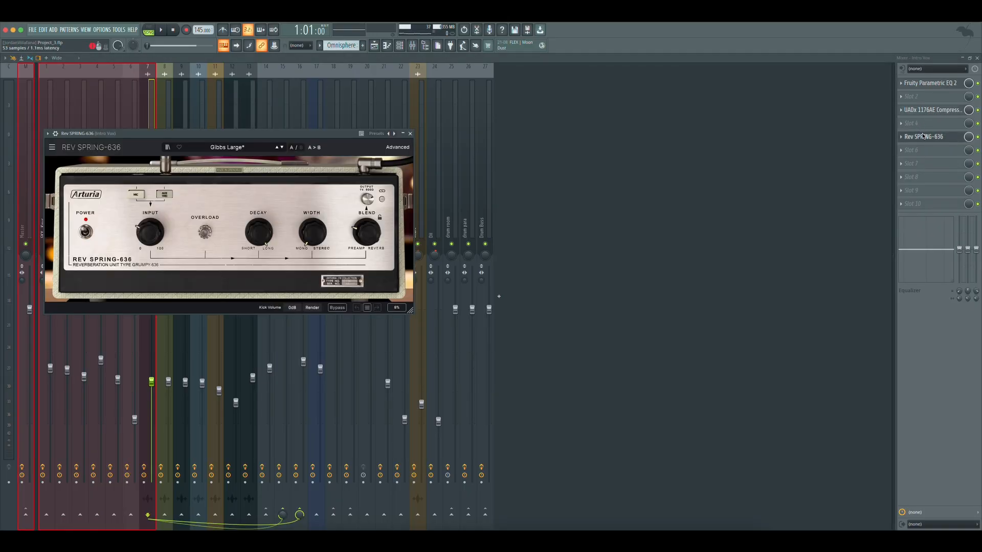
{"action": "left_click", "coordinate": [924, 136]}
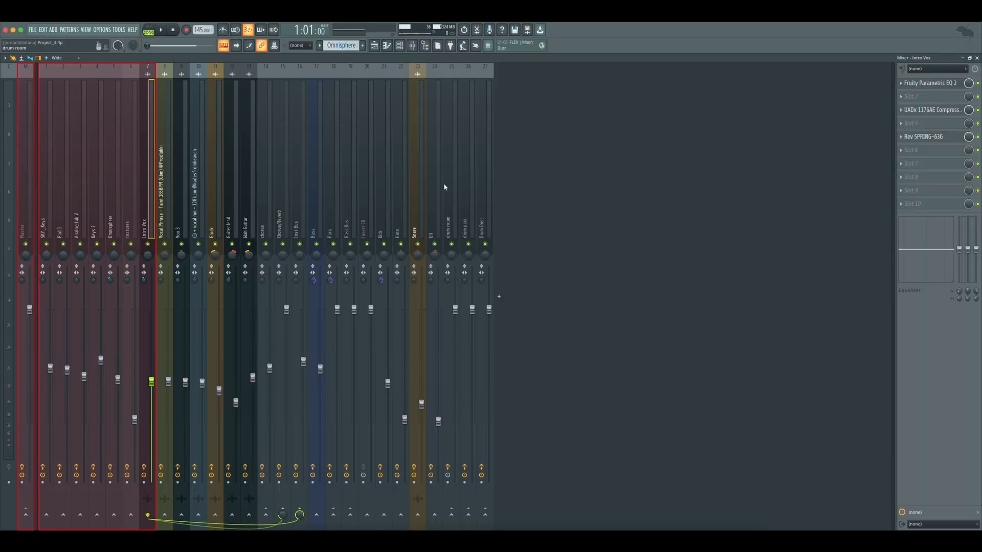
- Review the Chorus JUN-6 and ValhallaVintageVerb on the Chorus/Reverb mixer track
{"action": "left_click", "coordinate": [282, 225]}
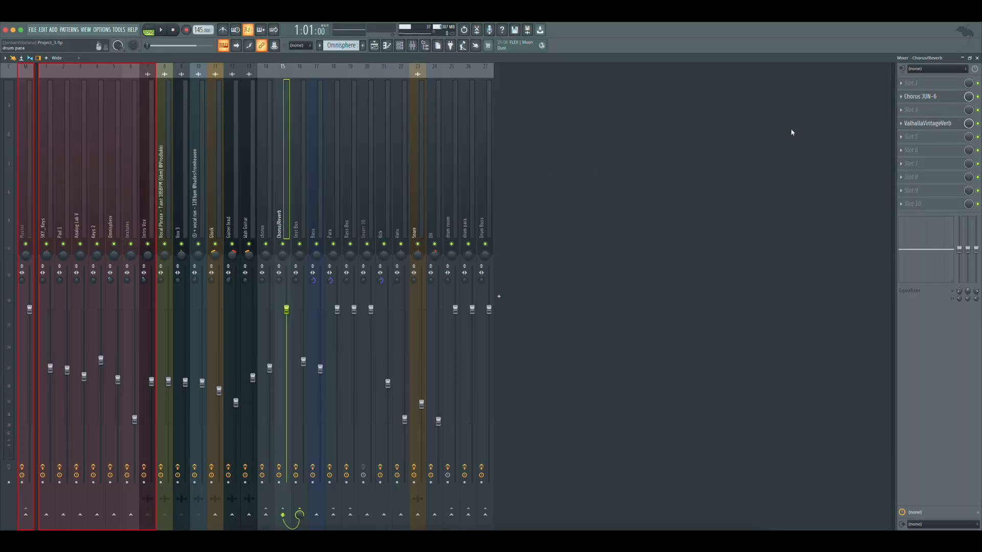
{"action": "left_click", "coordinate": [938, 97]}
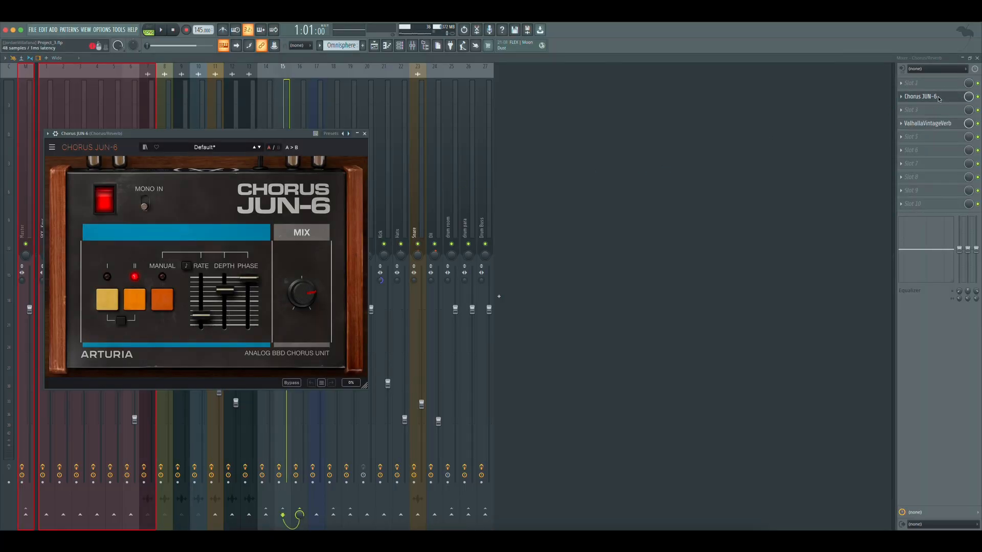
{"action": "left_click", "coordinate": [939, 97]}
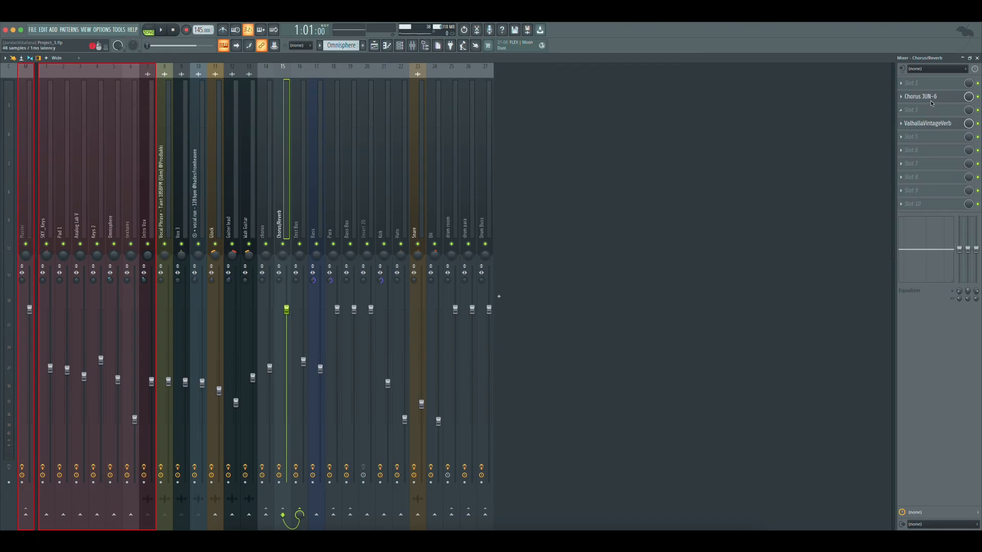
{"action": "left_click", "coordinate": [926, 123]}
{"action": "left_click", "coordinate": [925, 124]}
- Review the Vocal Phrase mixer track's Fruity Parametric EQ 2 and UADx 1176AE Compressor, and show the Chorus/Reverb track it feeds
{"action": "left_click", "coordinate": [147, 215]}
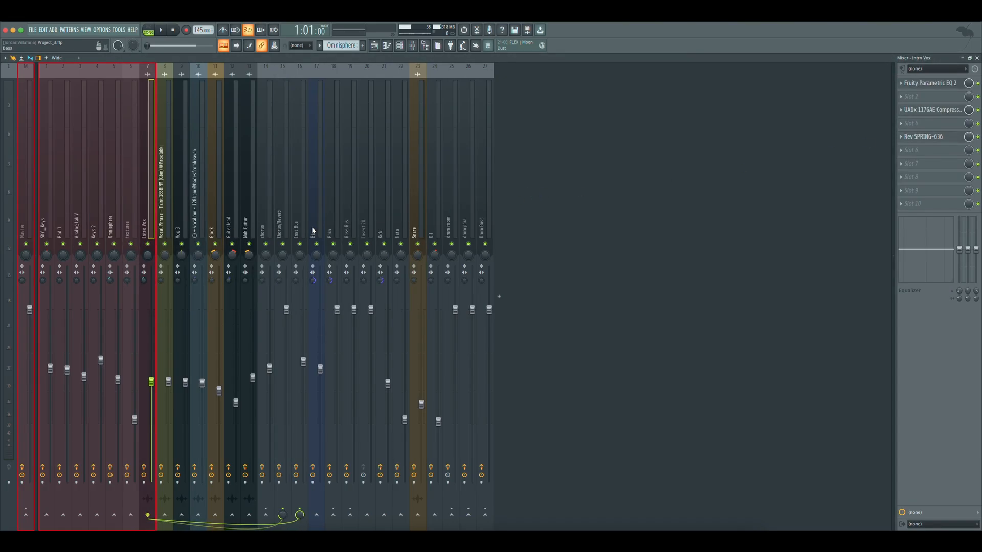
{"action": "left_click", "coordinate": [165, 195]}
{"action": "left_click", "coordinate": [951, 85]}
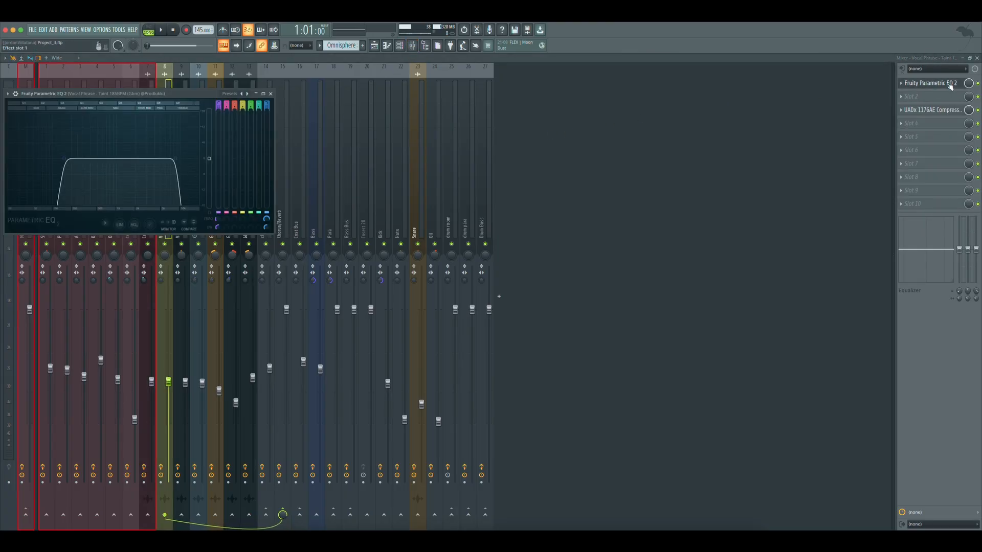
{"action": "left_click", "coordinate": [951, 85]}
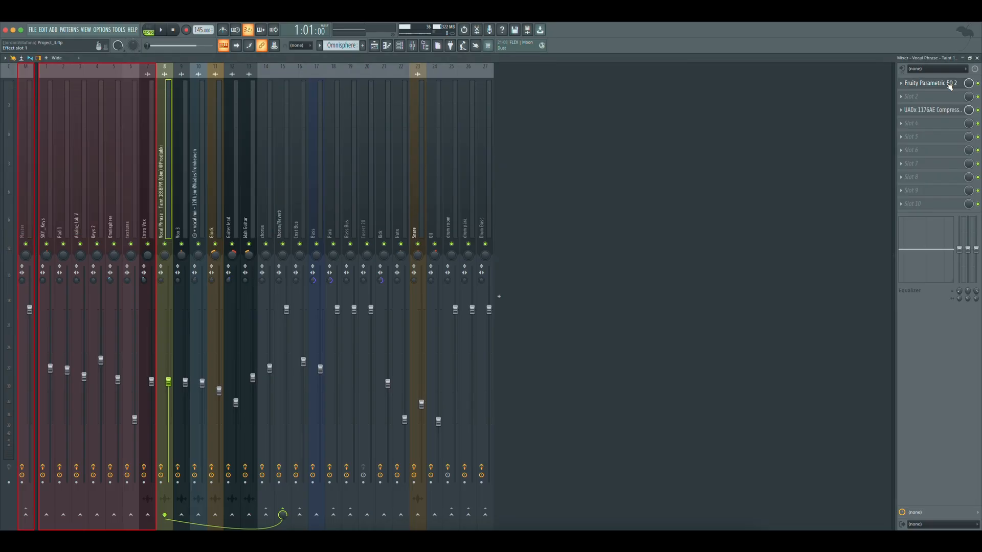
{"action": "left_click", "coordinate": [942, 109]}
{"action": "left_click", "coordinate": [942, 109]}
{"action": "left_click", "coordinate": [285, 217]}
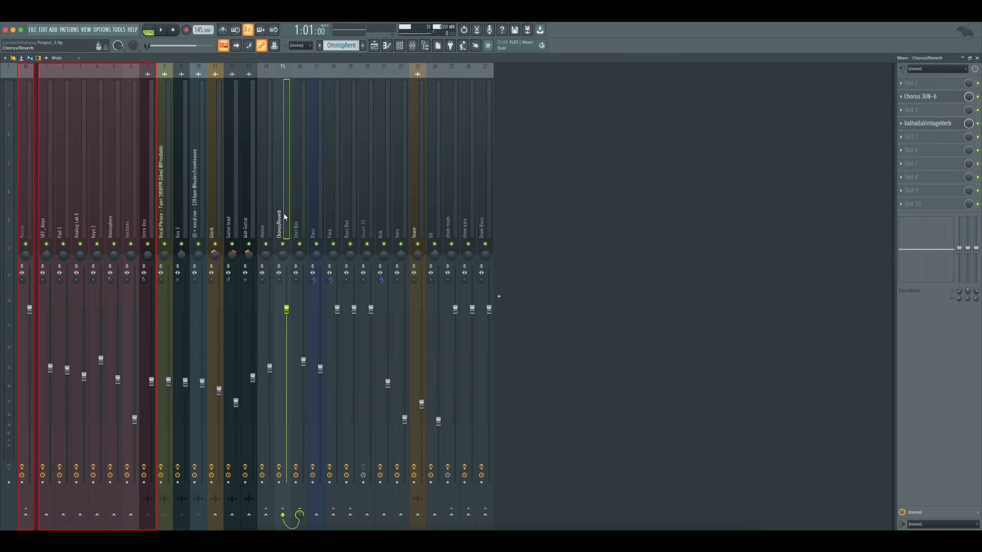
- Play back the soloed vocal clips from bar 9 in the playlist
{"action": "left_click", "coordinate": [374, 46]}
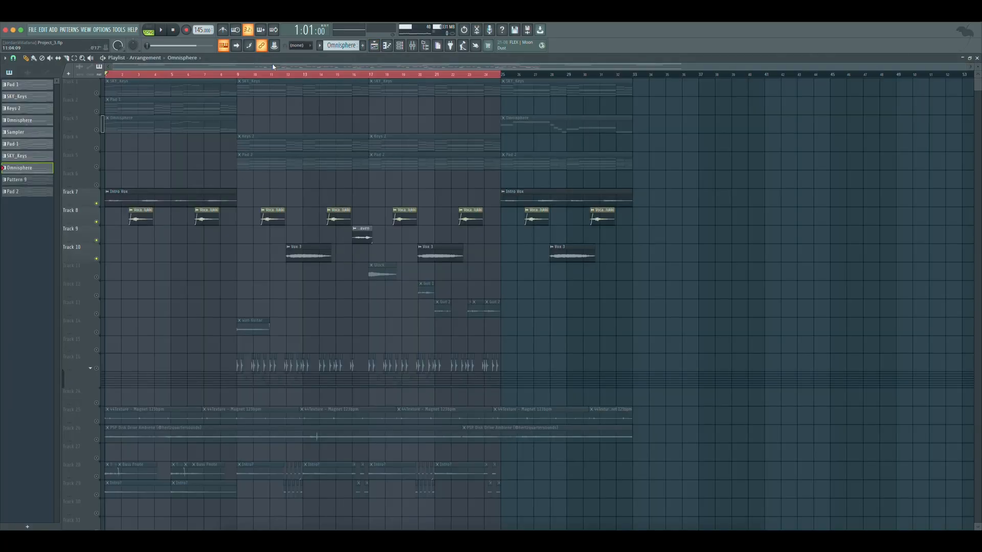
{"action": "mouse_move", "coordinate": [238, 76]}
{"action": "left_mouse_down"}
{"action": "mouse_move", "coordinate": [268, 81]}
{"action": "mouse_move", "coordinate": [239, 82]}
{"action": "left_mouse_up"}
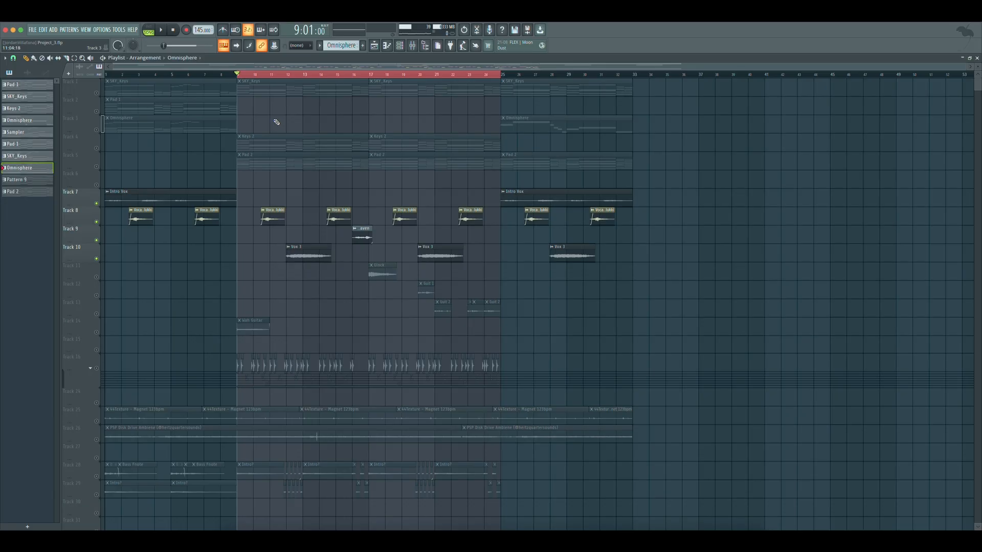
{"action": "key", "text": "space"}
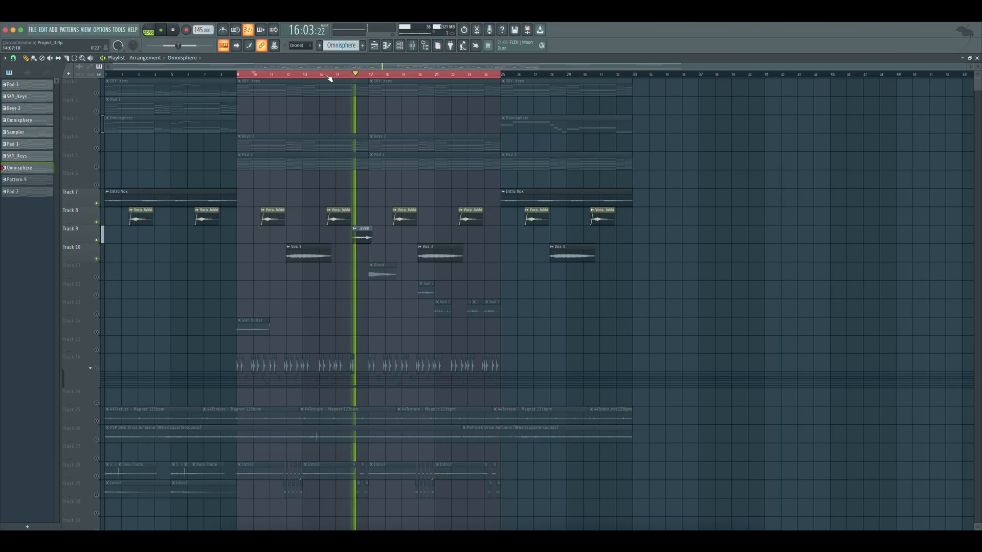
{"action": "left_click", "coordinate": [173, 30]}
- Review the Fruity Parametric EQ 2, LittleAlterBoy and UADx 1176AE Compressor on the Vox 3 mixer track
{"action": "left_click", "coordinate": [413, 45]}
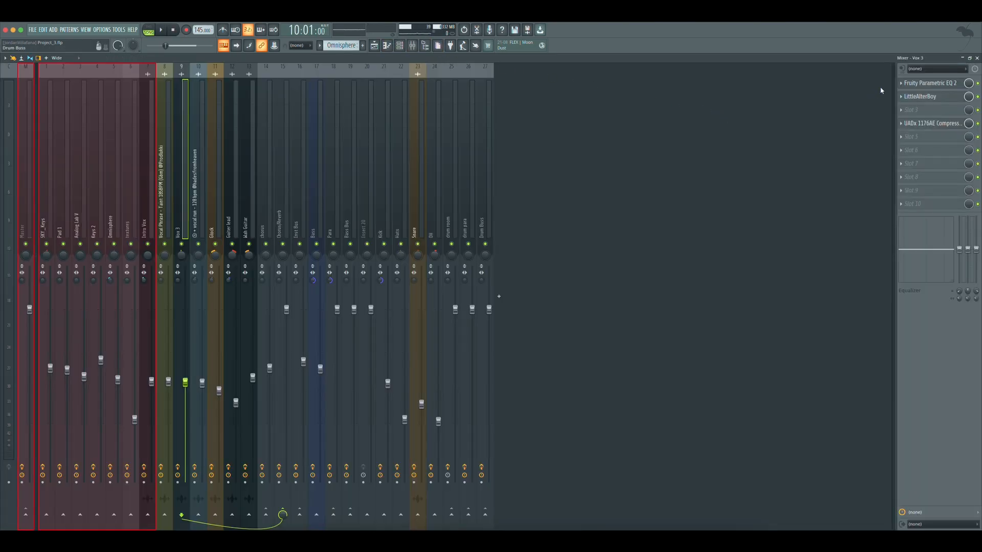
{"action": "left_click", "coordinate": [923, 85]}
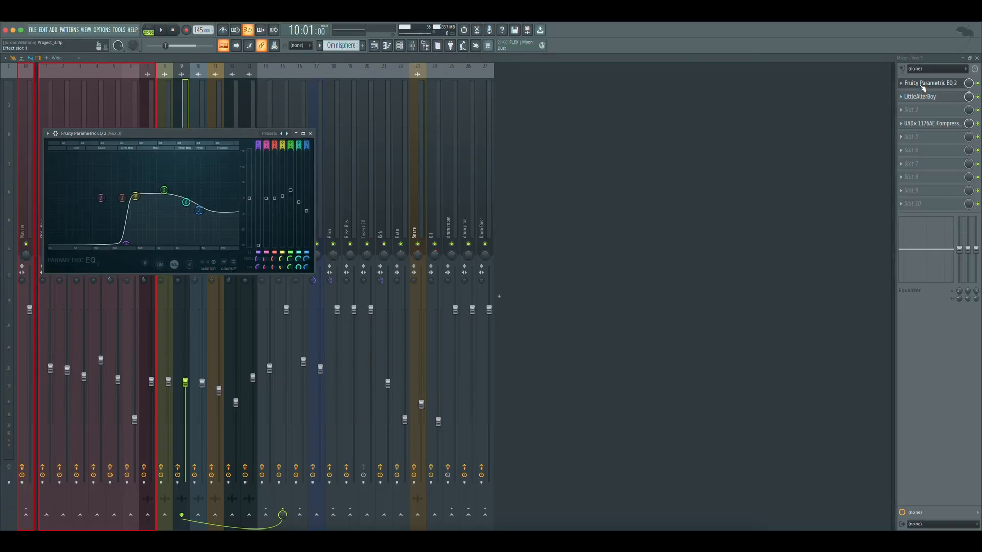
{"action": "left_click", "coordinate": [924, 85]}
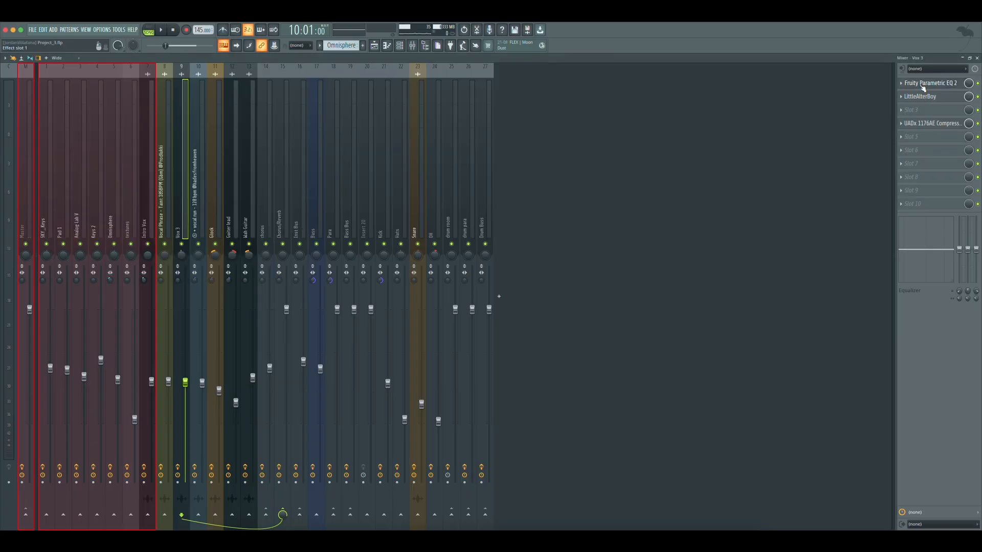
{"action": "left_click", "coordinate": [923, 96]}
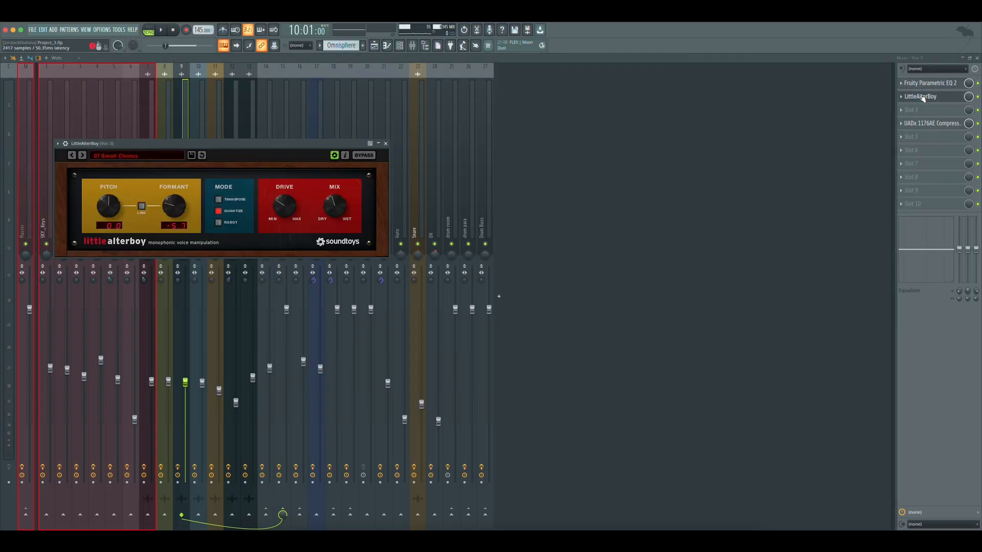
{"action": "left_click", "coordinate": [923, 96]}
{"action": "left_click", "coordinate": [933, 124]}
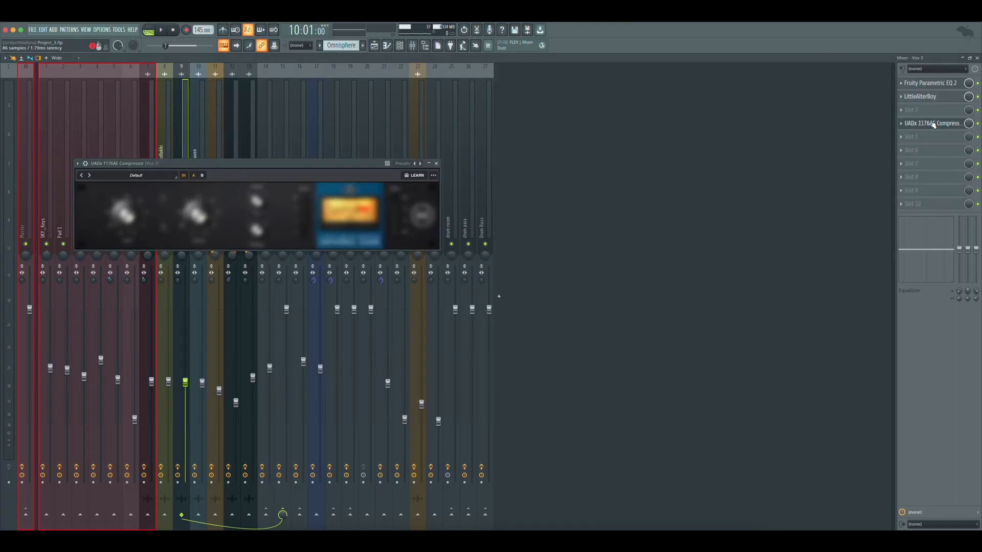
- Review the UADx 1176AE Compressor on the vocal run mixer track, and show the Chorus/Reverb track it feeds
{"action": "left_click", "coordinate": [931, 123]}
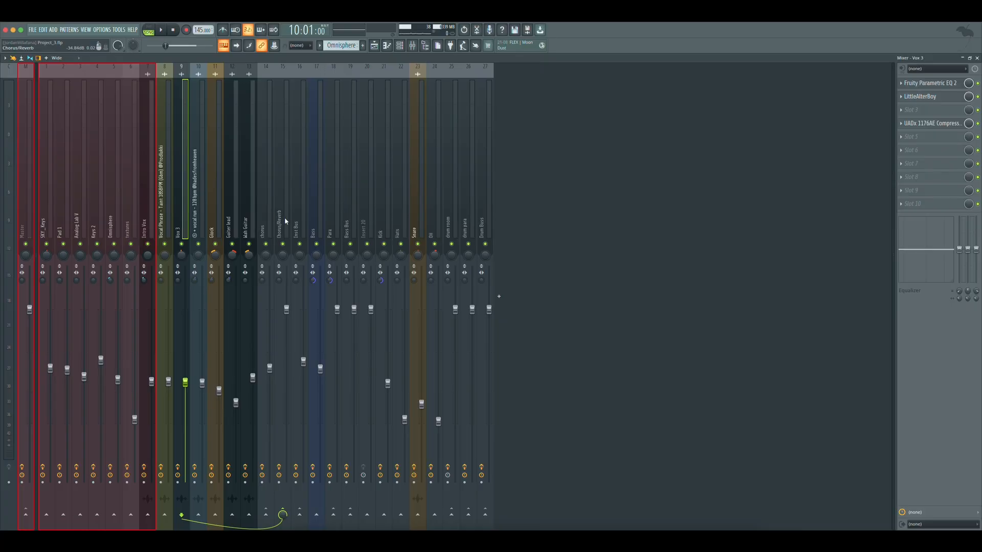
{"action": "key", "text": "Right"}
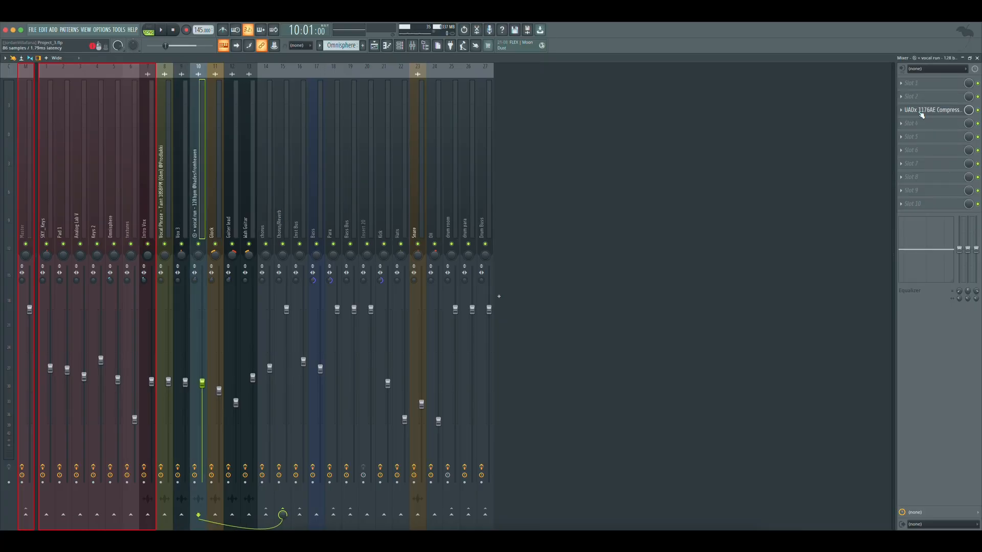
{"action": "left_click", "coordinate": [922, 112]}
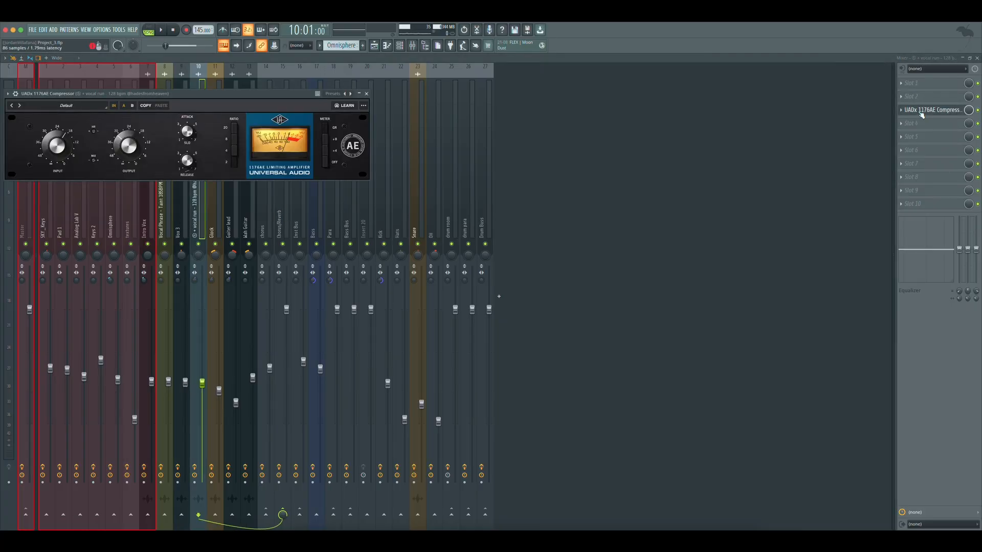
{"action": "left_click", "coordinate": [921, 112]}
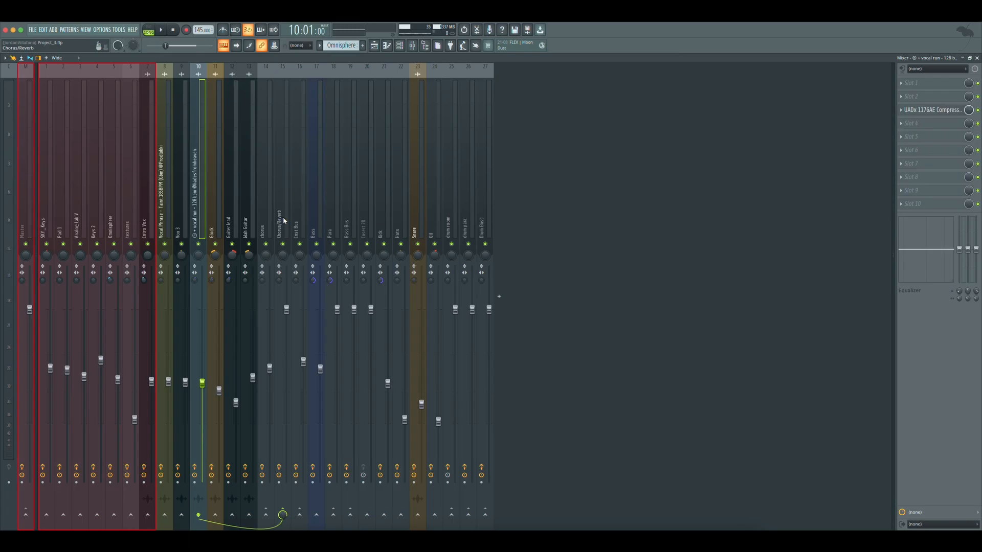
{"action": "left_click", "coordinate": [284, 221]}
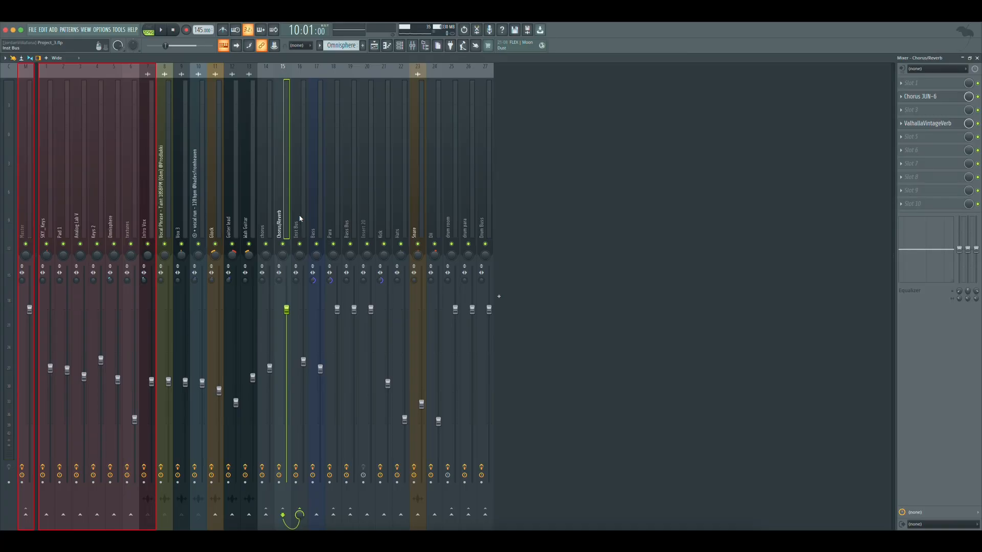
- Play back the soloed Glock, Guit and Wah Guitar clips in the playlist, starting from bars 9, 16 and 19
{"action": "key", "text": "F5"}
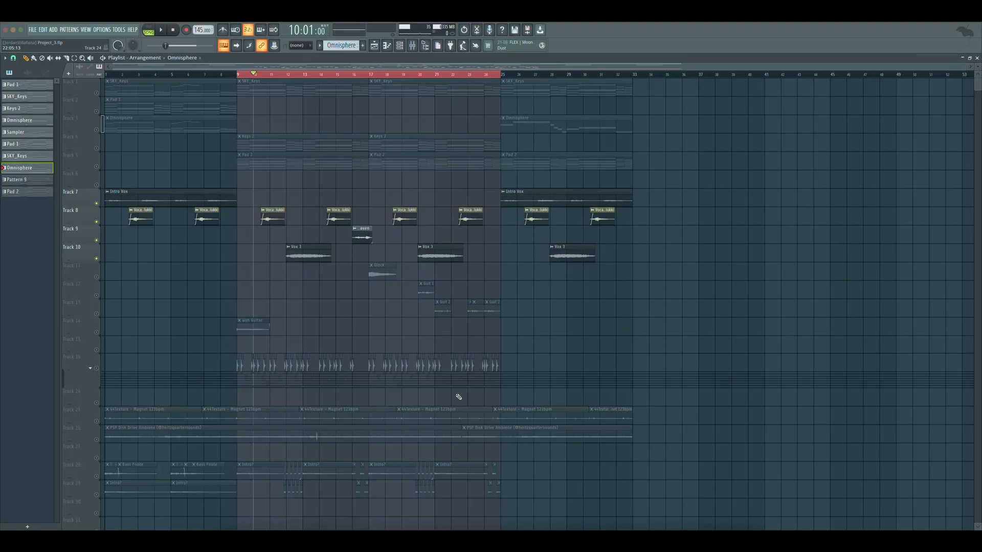
{"action": "left_click", "coordinate": [174, 31]}
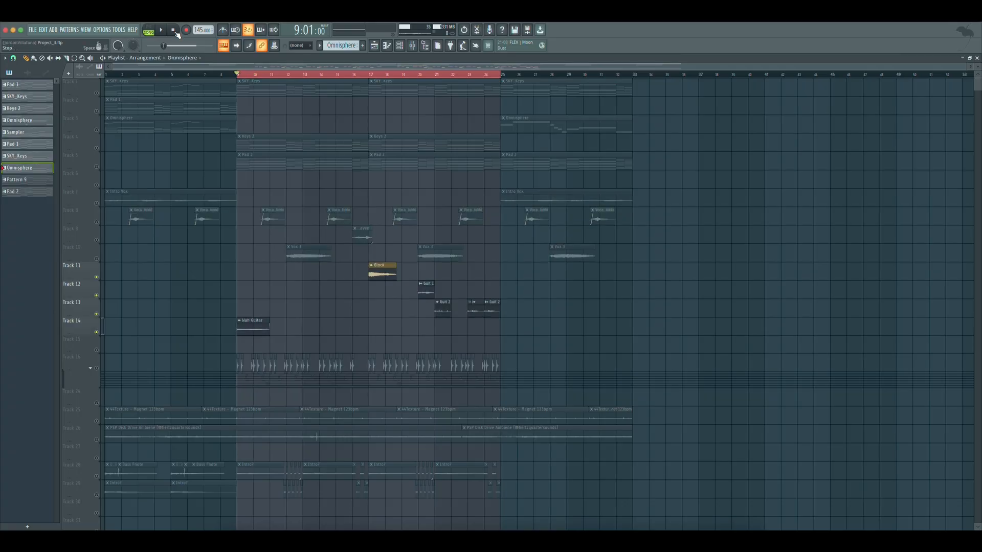
{"action": "left_click", "coordinate": [162, 31]}
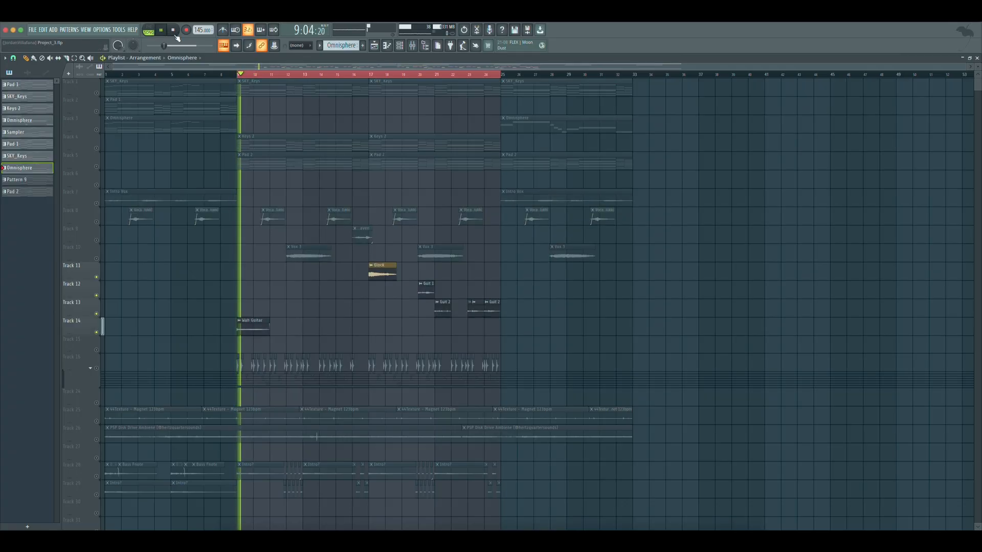
{"action": "left_click", "coordinate": [361, 79]}
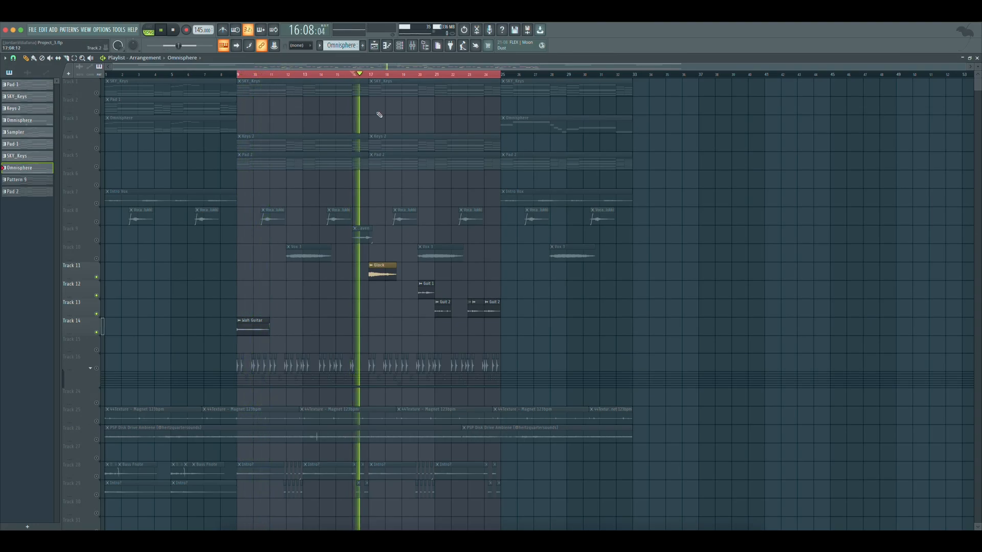
{"action": "left_click", "coordinate": [410, 77]}
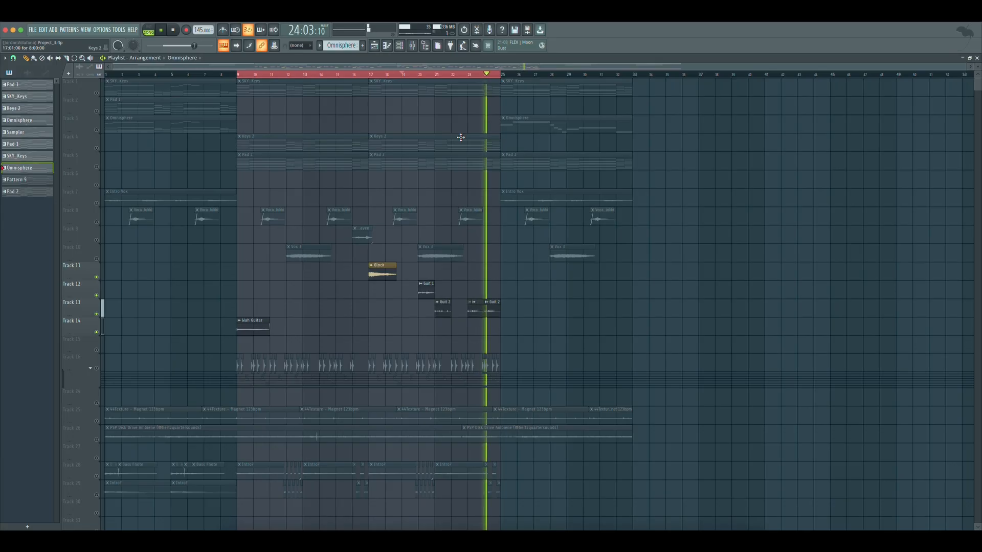
{"action": "left_click", "coordinate": [174, 32]}
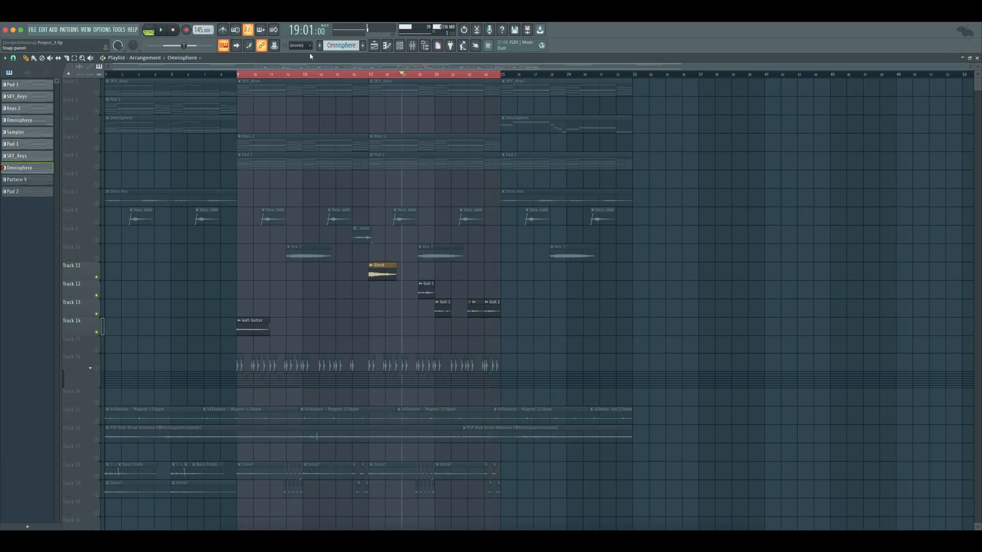
- Review the Fruity Parametric EQ 2 and UADx 1176AE Compressor on the Wah Guitar mixer track
{"action": "left_click", "coordinate": [412, 45]}
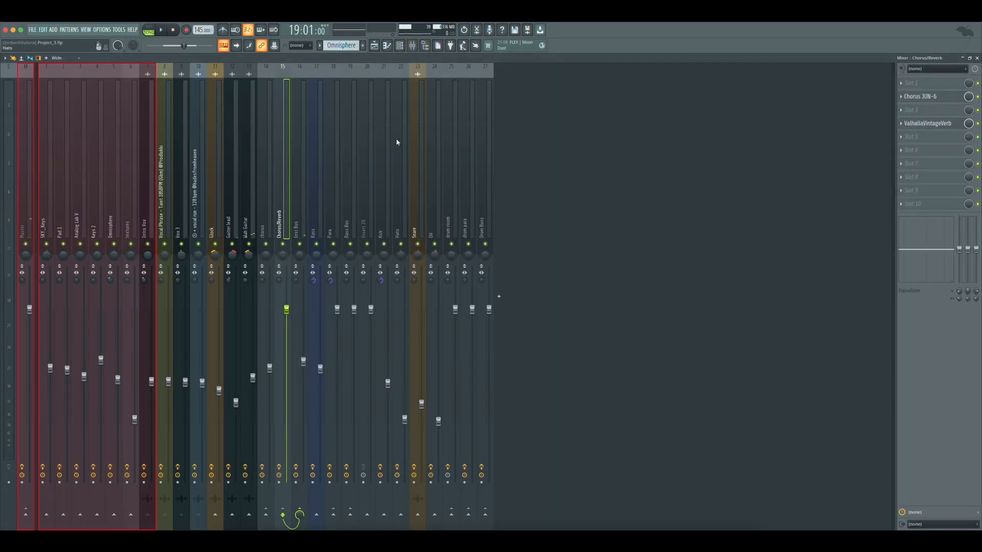
{"action": "left_click", "coordinate": [245, 221]}
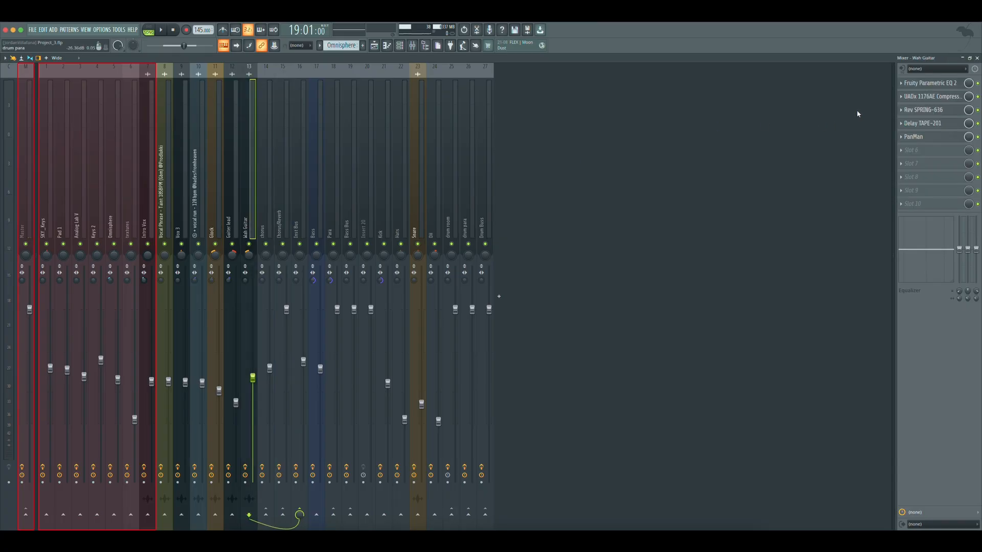
{"action": "left_click", "coordinate": [926, 85]}
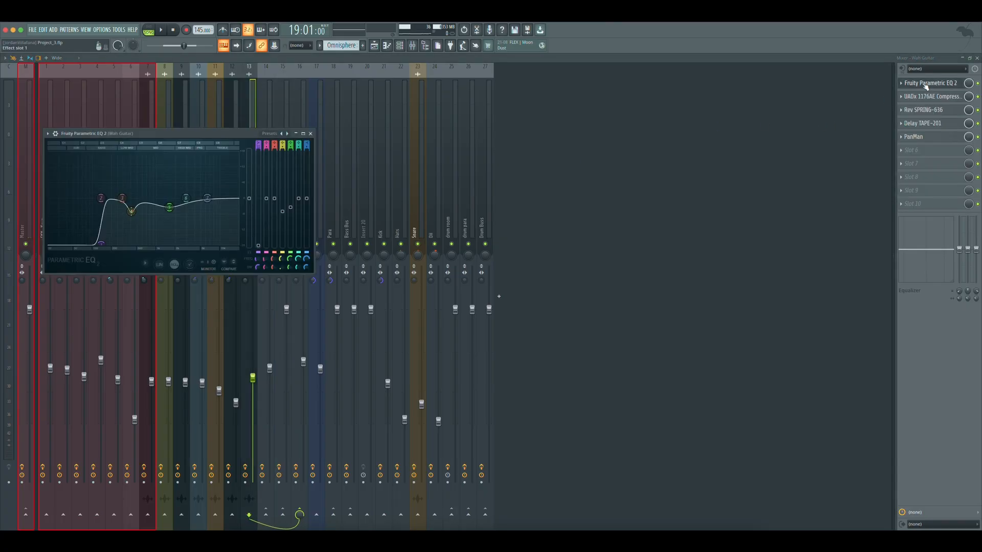
{"action": "left_click", "coordinate": [926, 84]}
{"action": "left_click", "coordinate": [926, 95]}
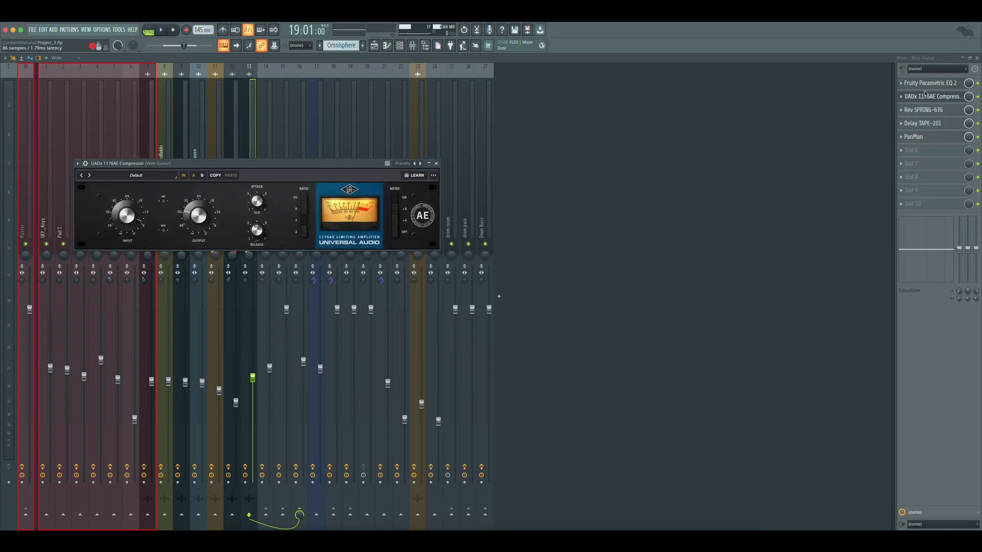
{"action": "left_click", "coordinate": [925, 95]}
- Review the Rev SPRING-636, Delay TAPE-201 and PanMan effects on the Wah Guitar mixer track
{"action": "left_click", "coordinate": [925, 111]}
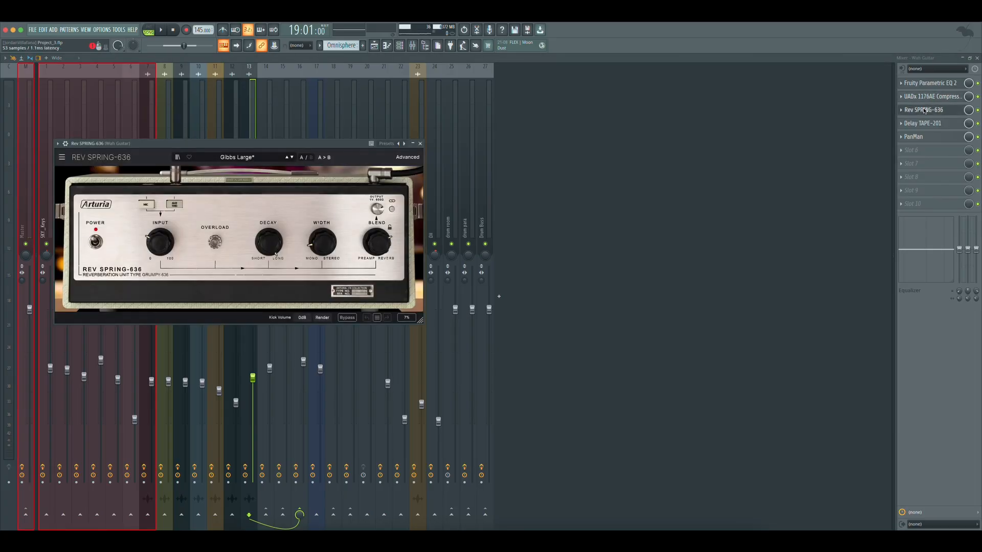
{"action": "left_click", "coordinate": [925, 110]}
{"action": "left_click", "coordinate": [923, 124]}
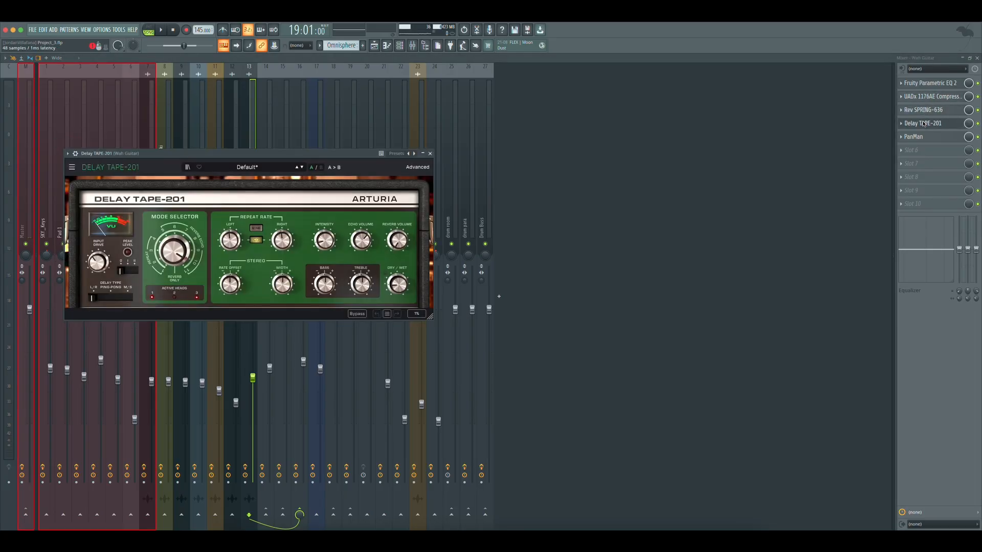
{"action": "left_click", "coordinate": [924, 124]}
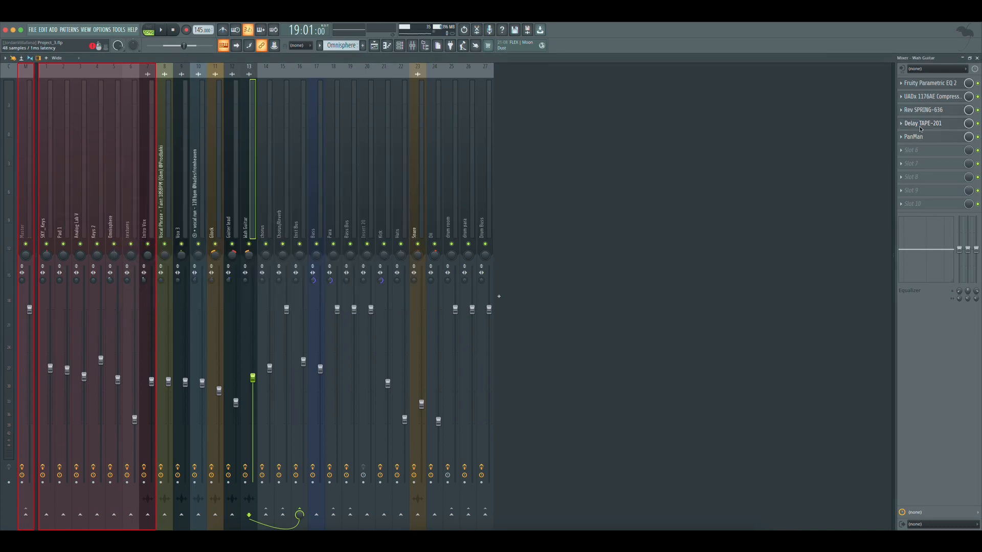
{"action": "left_click", "coordinate": [916, 136]}
{"action": "left_click", "coordinate": [916, 137]}
- Review the LittleAlterBoy, Chorus JUN-6, UADx 1176AE Compressor and Rev SPRING-636 on the Glock mixer track
{"action": "left_click", "coordinate": [377, 45]}
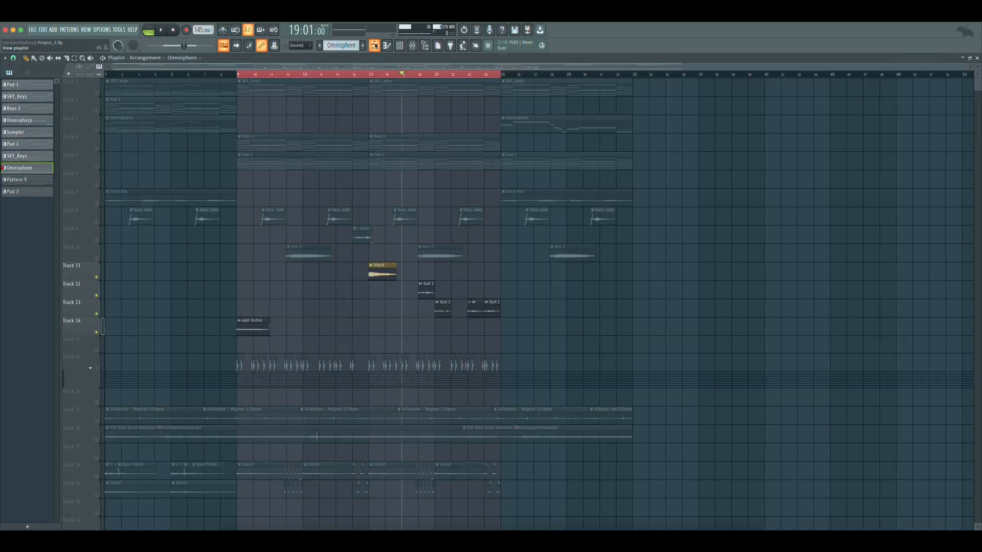
{"action": "left_click", "coordinate": [415, 47]}
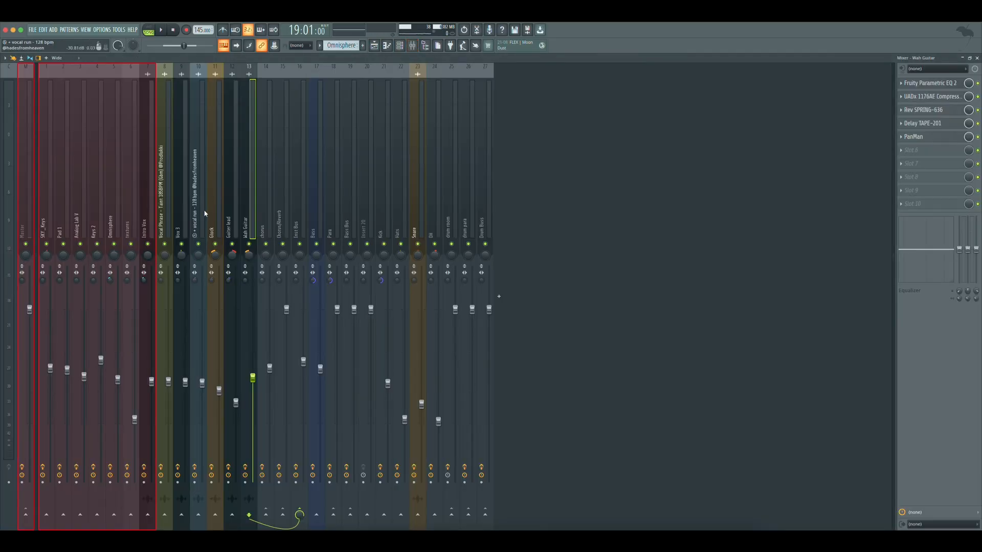
{"action": "left_click", "coordinate": [934, 82]}
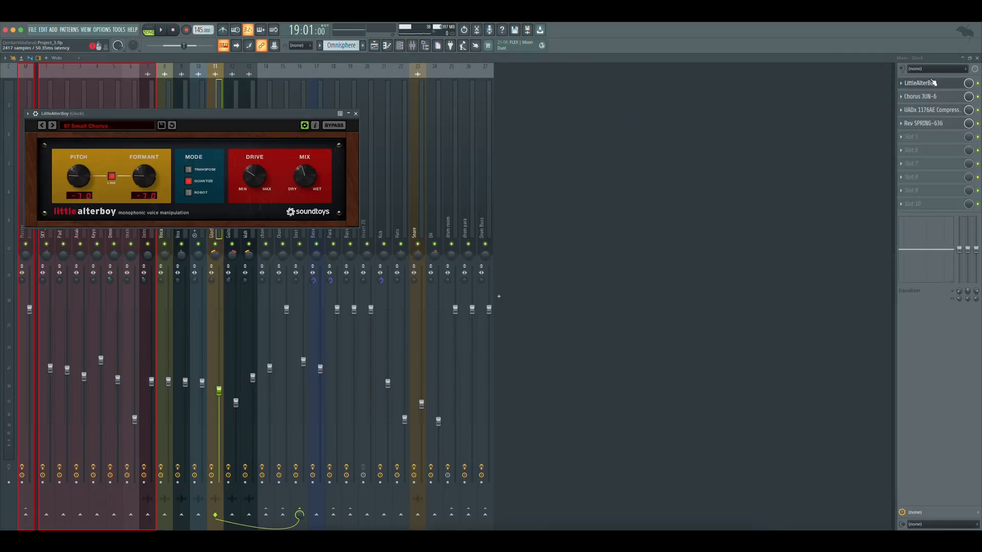
{"action": "left_click", "coordinate": [933, 84]}
{"action": "left_click", "coordinate": [929, 97]}
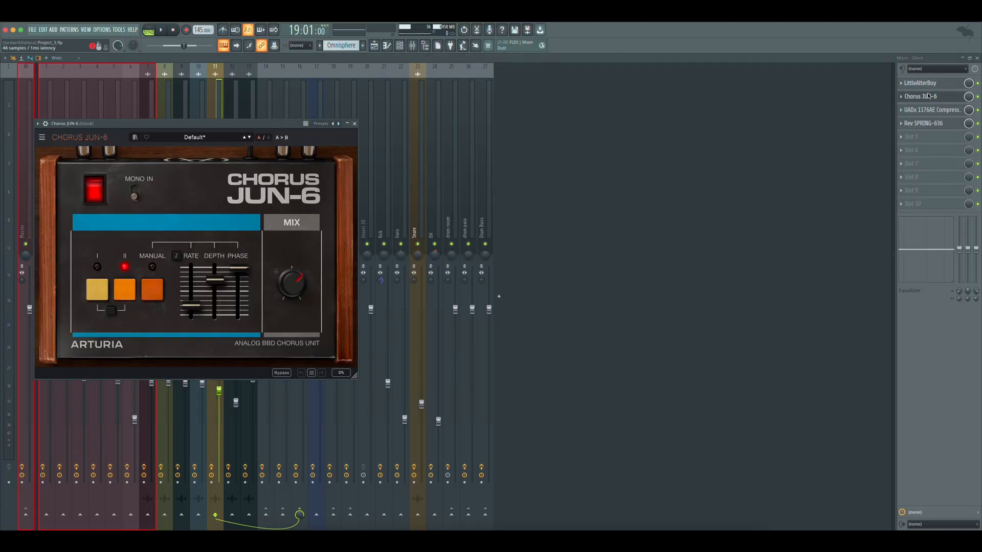
{"action": "left_click", "coordinate": [929, 96]}
{"action": "left_click", "coordinate": [933, 110]}
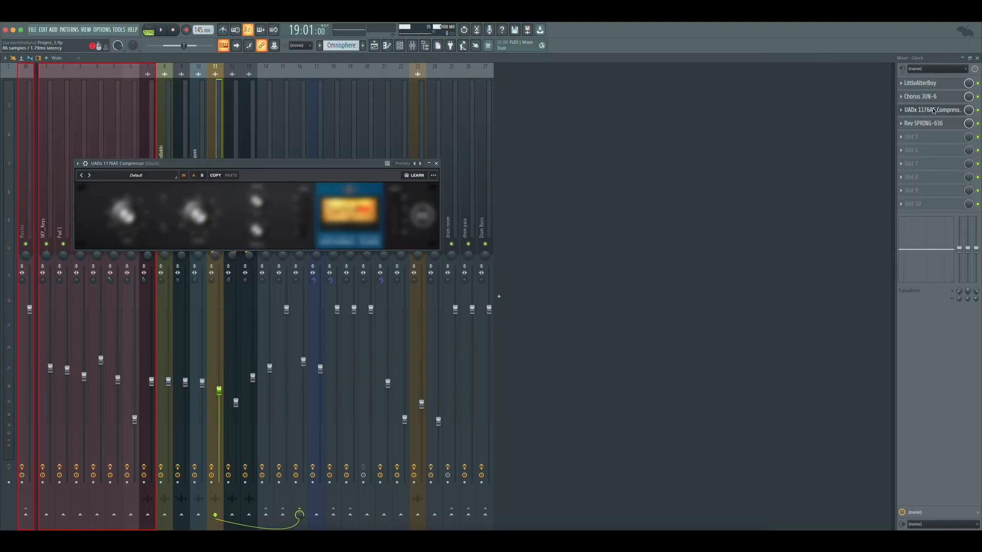
{"action": "left_click", "coordinate": [933, 111]}
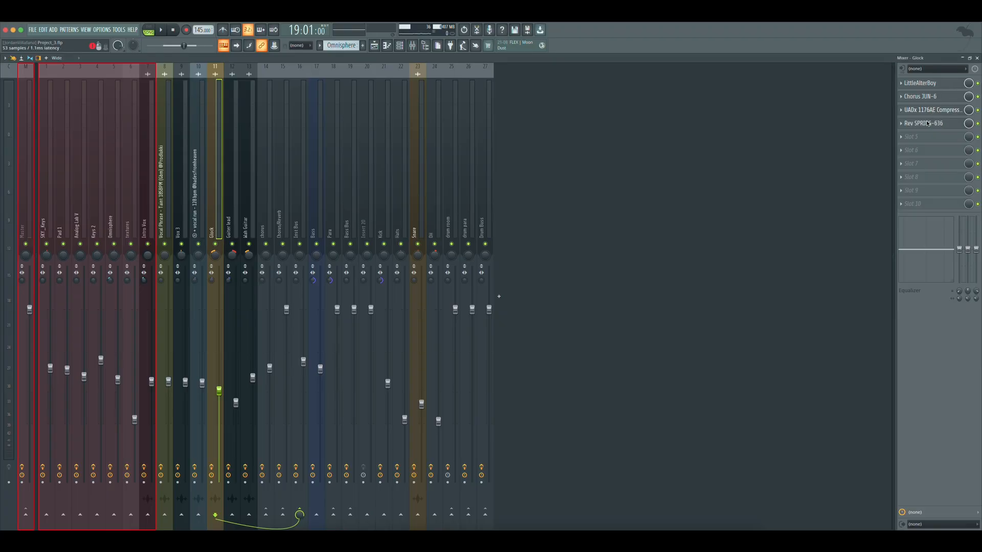
{"action": "left_click", "coordinate": [927, 124]}
{"action": "left_click", "coordinate": [926, 124]}
- Place the playhead at bar 20 in the playlist, and review both Fruity Parametric EQ 2 instances on the Guitar lead mixer track
{"action": "key", "text": "F9"}
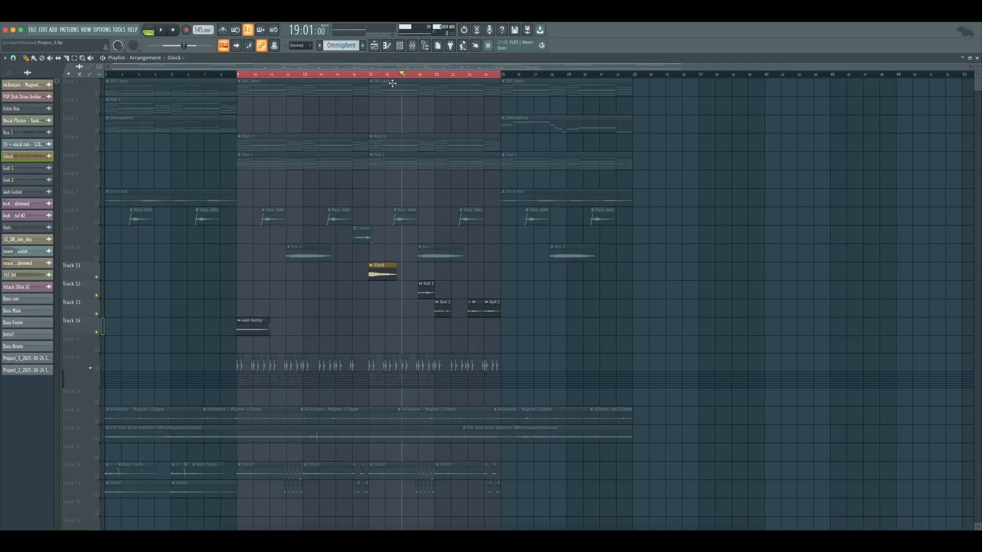
{"action": "left_click", "coordinate": [424, 76]}
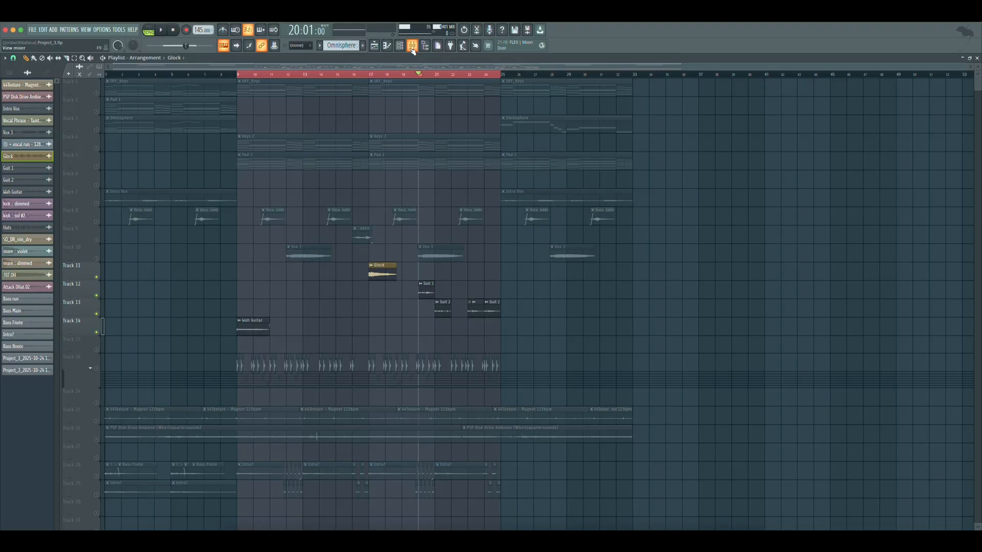
{"action": "left_click", "coordinate": [412, 47]}
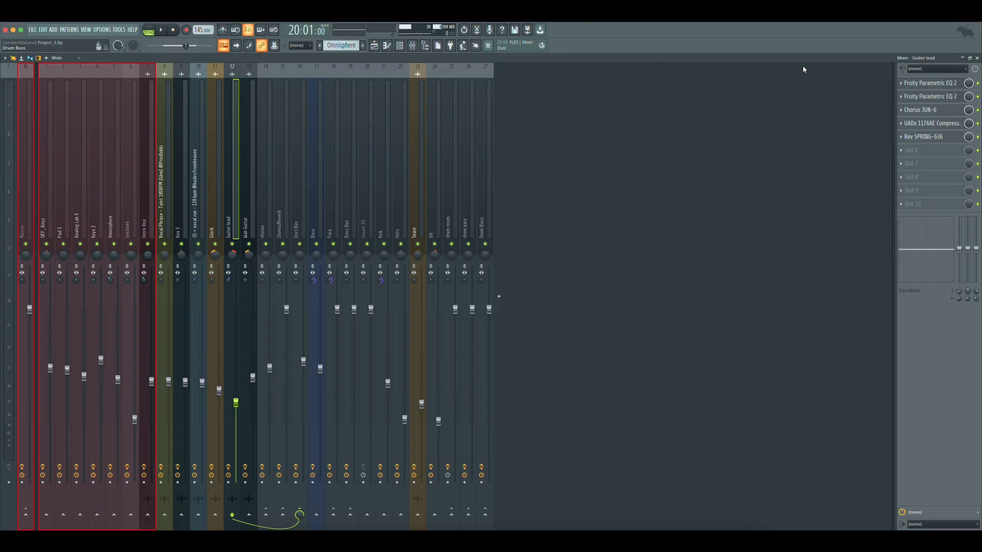
{"action": "left_click", "coordinate": [925, 84]}
{"action": "left_click", "coordinate": [925, 83]}
{"action": "left_click", "coordinate": [922, 98]}
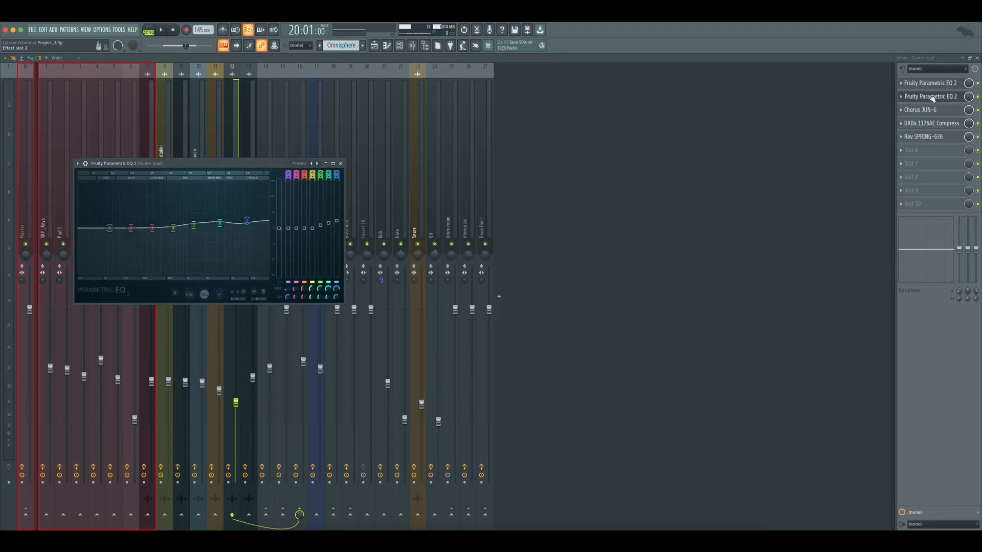
{"action": "left_click", "coordinate": [930, 97]}
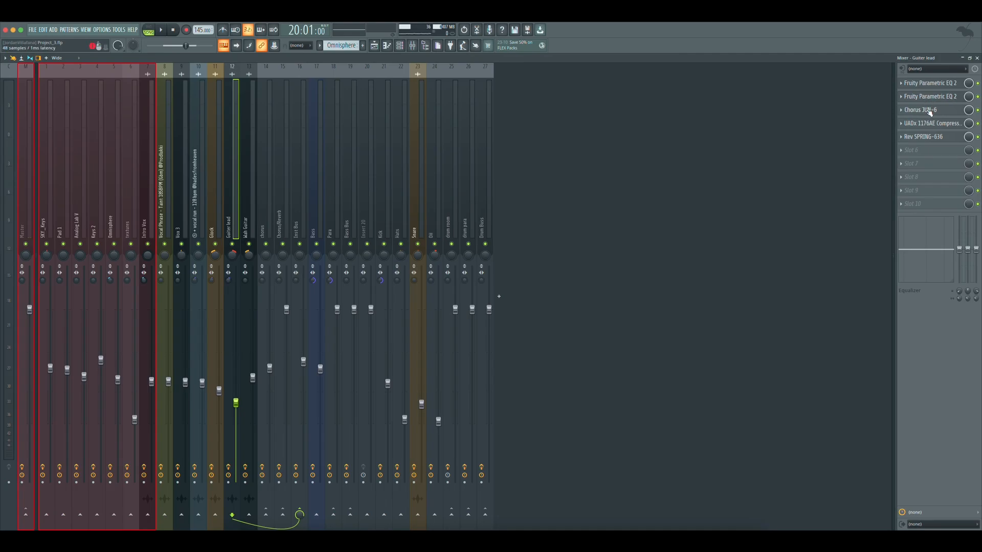
- Review the Chorus JUN-6, UADx 1176AE Compressor and Rev SPRING-636 on the Guitar lead mixer track
{"action": "left_click", "coordinate": [928, 110]}
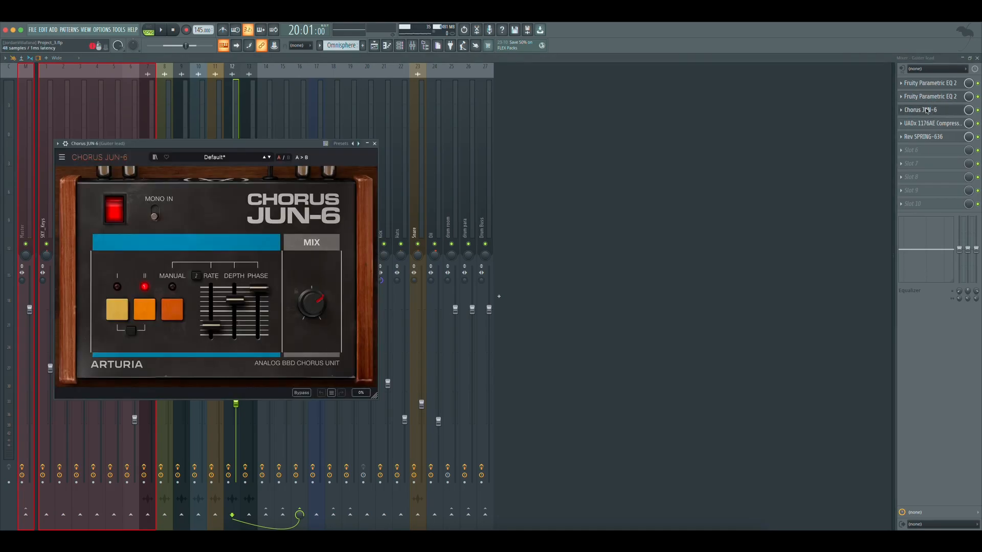
{"action": "left_click", "coordinate": [927, 110]}
{"action": "left_click", "coordinate": [930, 125]}
{"action": "left_click", "coordinate": [929, 128]}
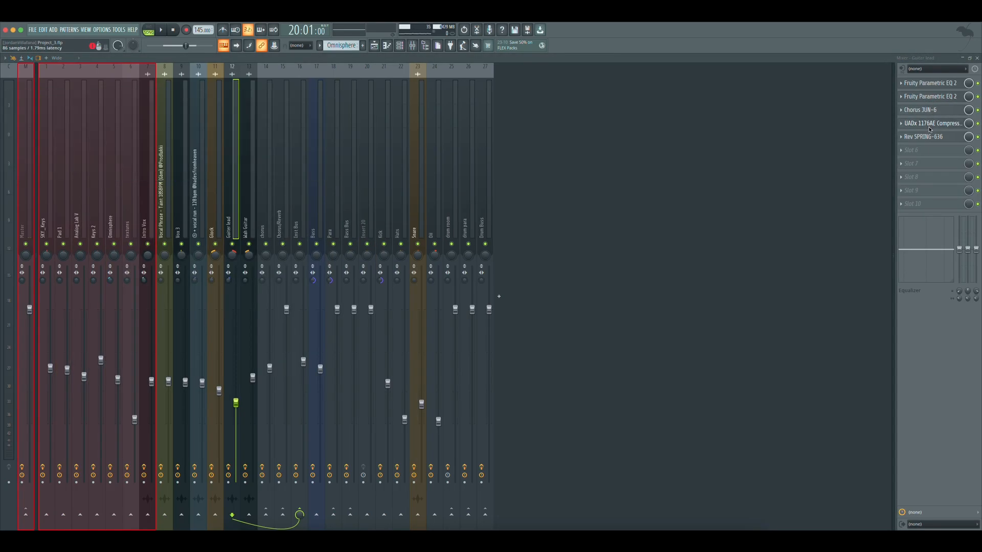
{"action": "left_click", "coordinate": [927, 137]}
{"action": "left_click", "coordinate": [925, 137]}
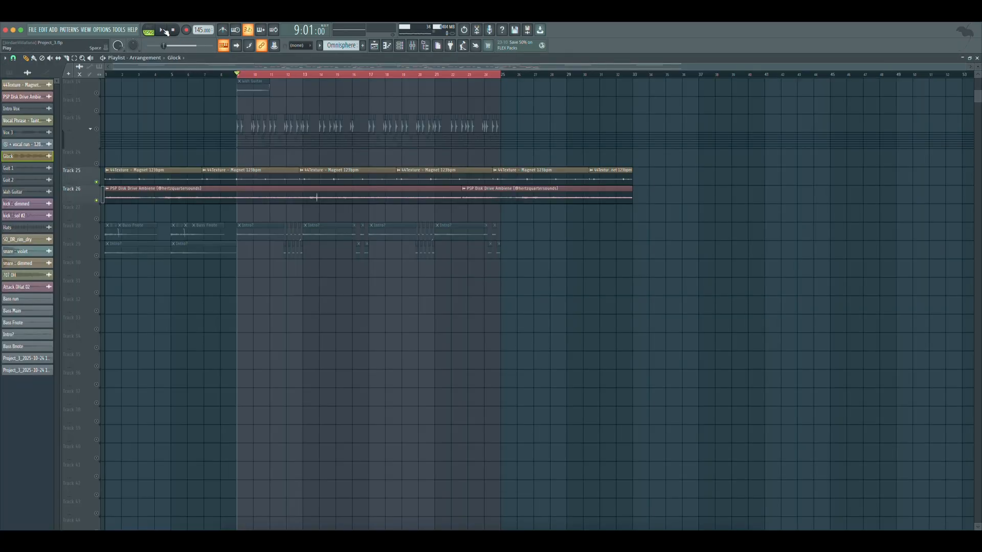
- Play the soloed texture and ambience clips from bar 9, and review the textures mixer track's Fruity Parametric EQ 2 and UADx 1176AE Compressor
{"action": "left_click", "coordinate": [164, 31]}
{"action": "left_click", "coordinate": [414, 47]}
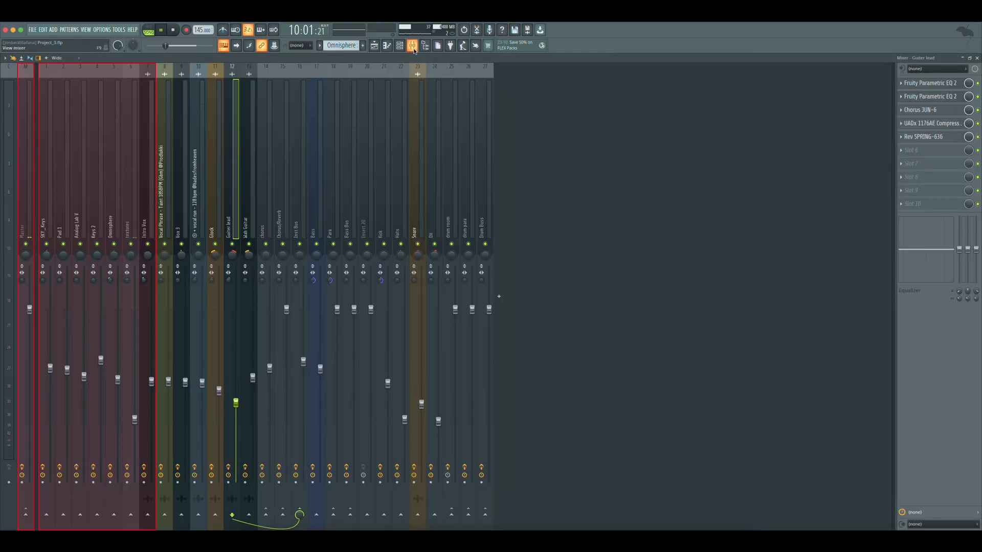
{"action": "left_click", "coordinate": [929, 84]}
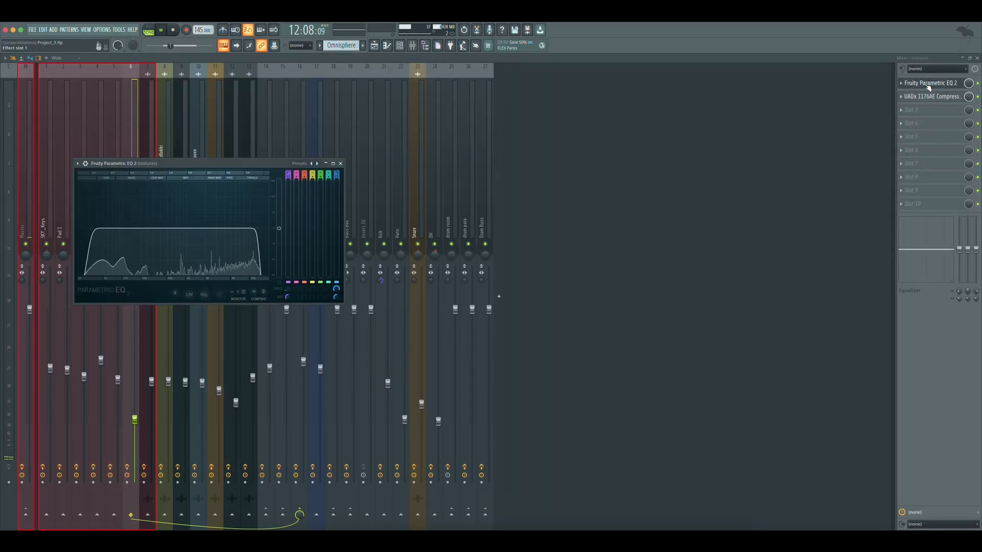
{"action": "left_click", "coordinate": [928, 83]}
{"action": "left_click", "coordinate": [928, 97]}
{"action": "left_click", "coordinate": [928, 97]}
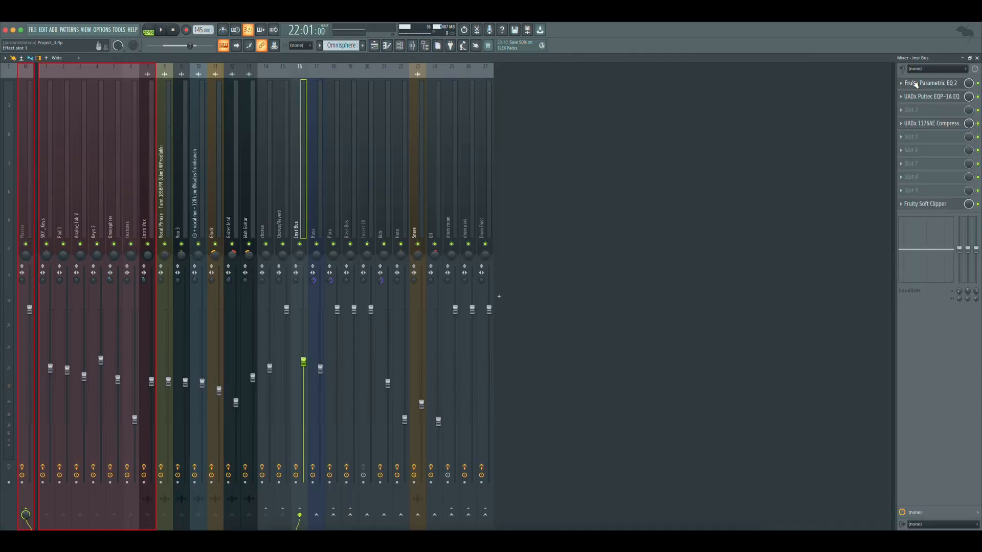
- Review the Fruity Parametric EQ 2, UADx Pultec EQP-1A EQ, UADx 1176AE Compressor and Fruity Soft Clipper on the Inst Bus mixer track
{"action": "left_click", "coordinate": [915, 83]}
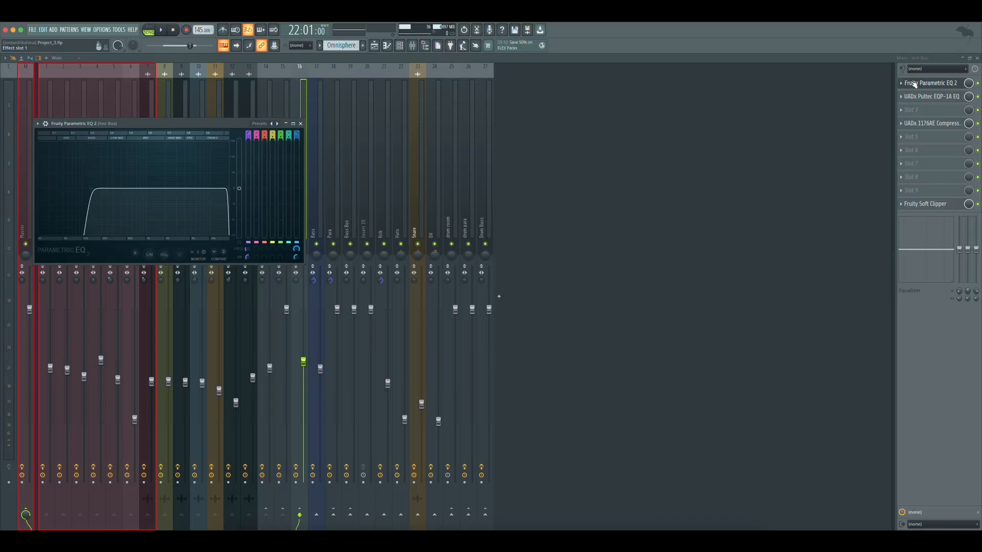
{"action": "left_click", "coordinate": [915, 83]}
{"action": "left_click", "coordinate": [920, 97]}
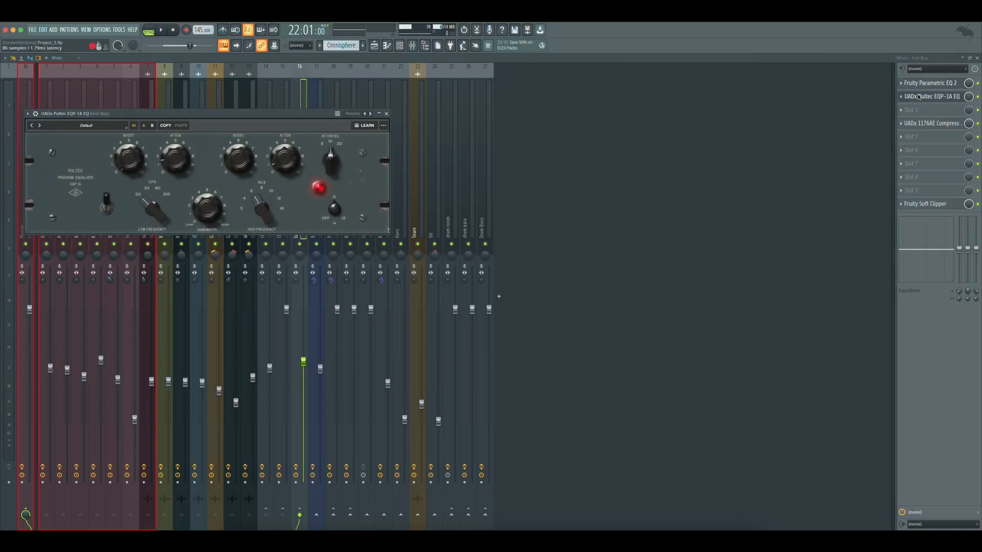
{"action": "left_click", "coordinate": [919, 97]}
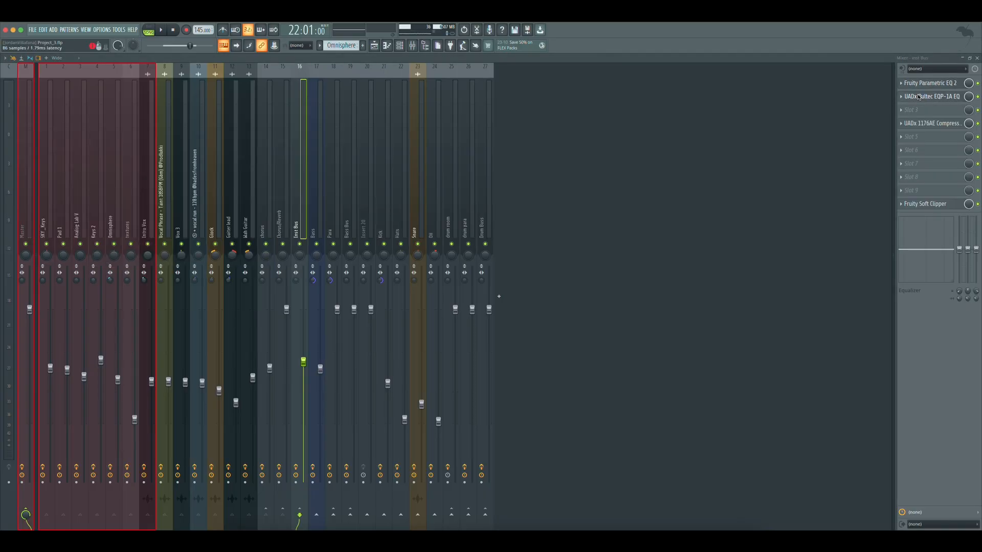
{"action": "left_click", "coordinate": [926, 125]}
{"action": "left_click", "coordinate": [926, 124]}
{"action": "left_click", "coordinate": [922, 205]}
{"action": "left_click", "coordinate": [922, 205]}
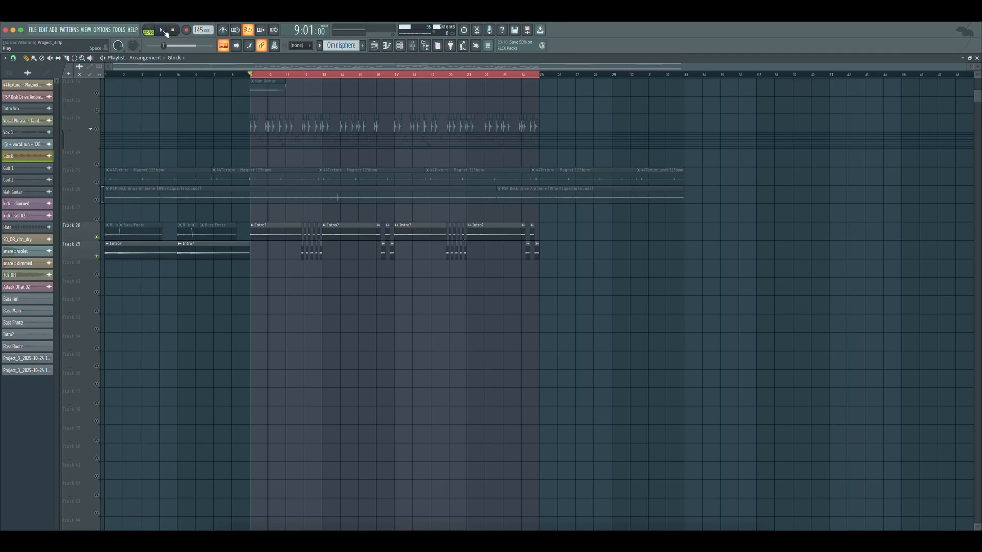
- Play the soloed bass clips from bar 9, and review both Fruity Parametric EQ 2 instances and CLA Bass Mono/Stereo on the Bass mixer track
{"action": "left_click", "coordinate": [163, 30]}
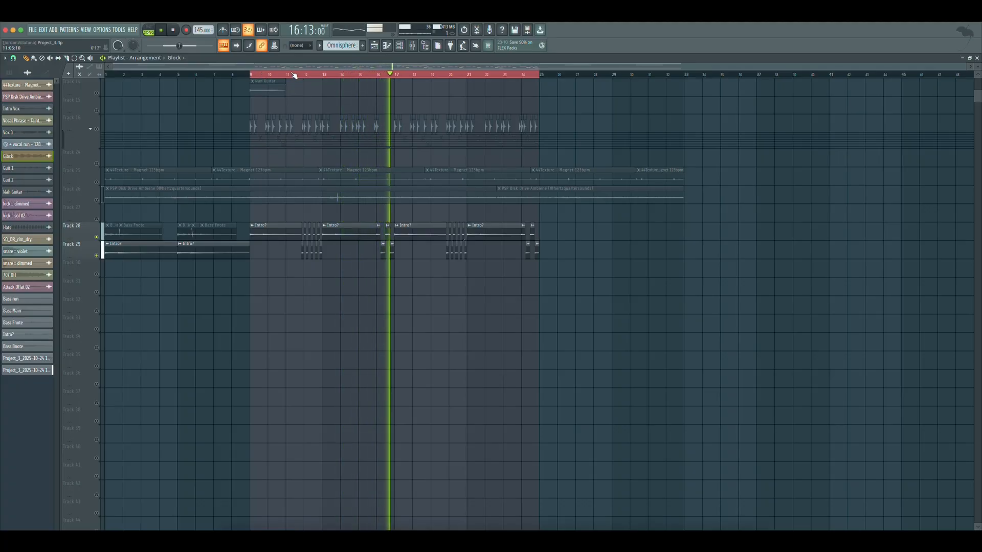
{"action": "left_click", "coordinate": [173, 31]}
{"action": "key", "text": "F9"}
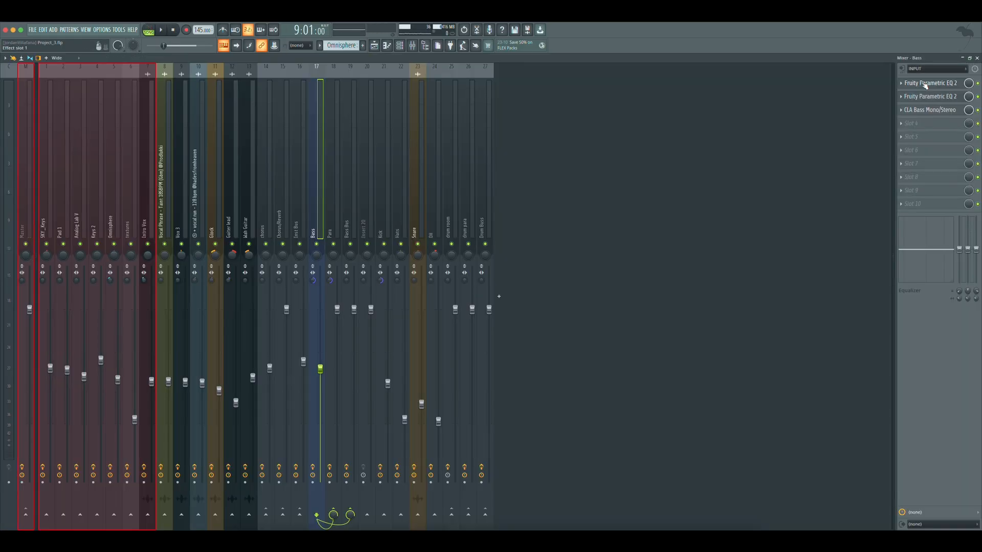
{"action": "left_click", "coordinate": [926, 83]}
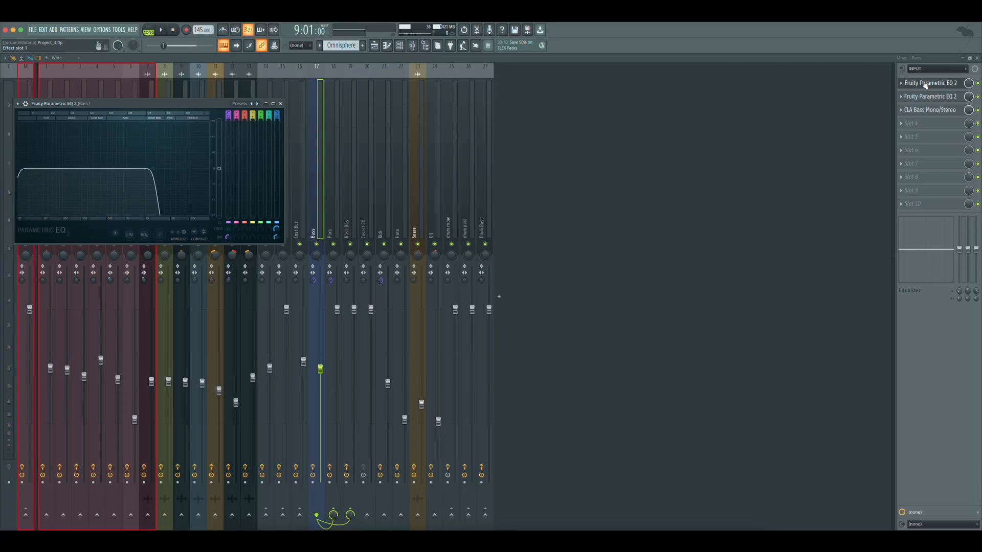
{"action": "left_click", "coordinate": [926, 84]}
{"action": "left_click", "coordinate": [928, 96]}
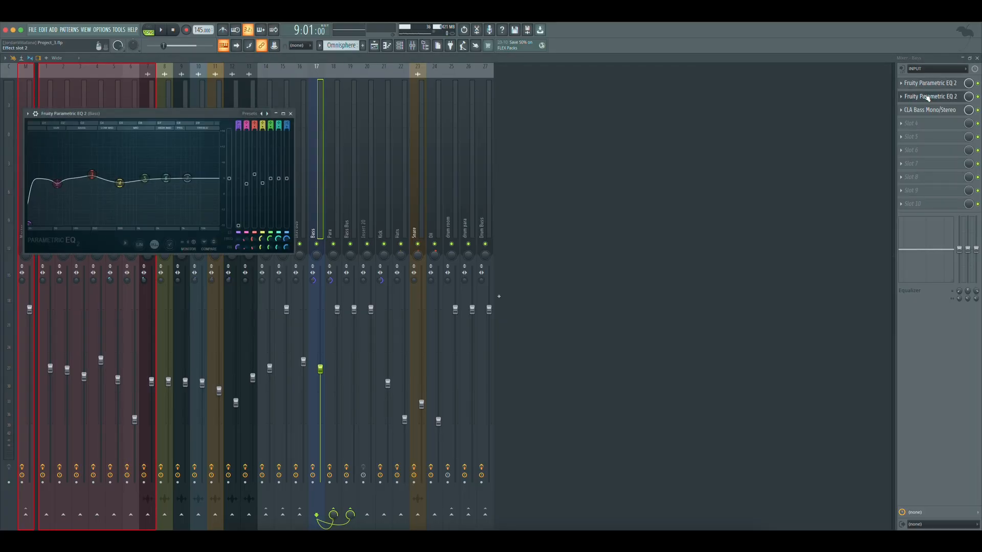
{"action": "left_click", "coordinate": [928, 97]}
{"action": "left_click", "coordinate": [926, 109]}
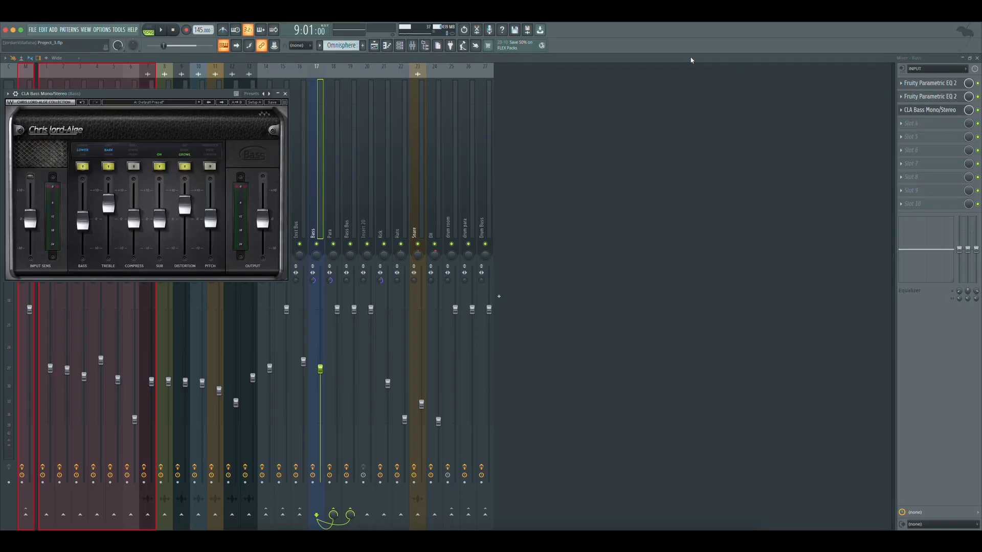
- Play the bass again from bar 9 and toggle the CLA Bass Mono/Stereo effect during playback to compare the sound
{"action": "left_click", "coordinate": [374, 46]}
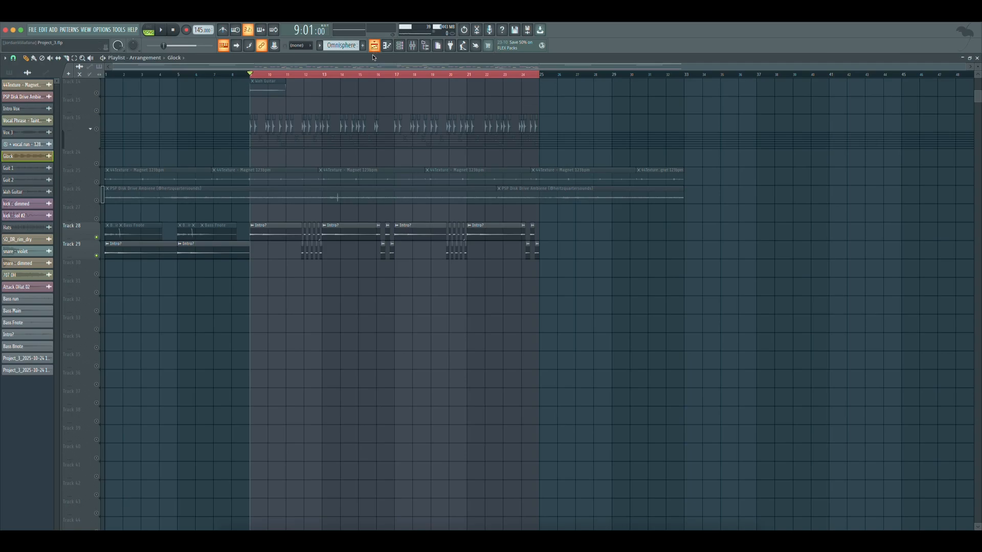
{"action": "key", "text": "space"}
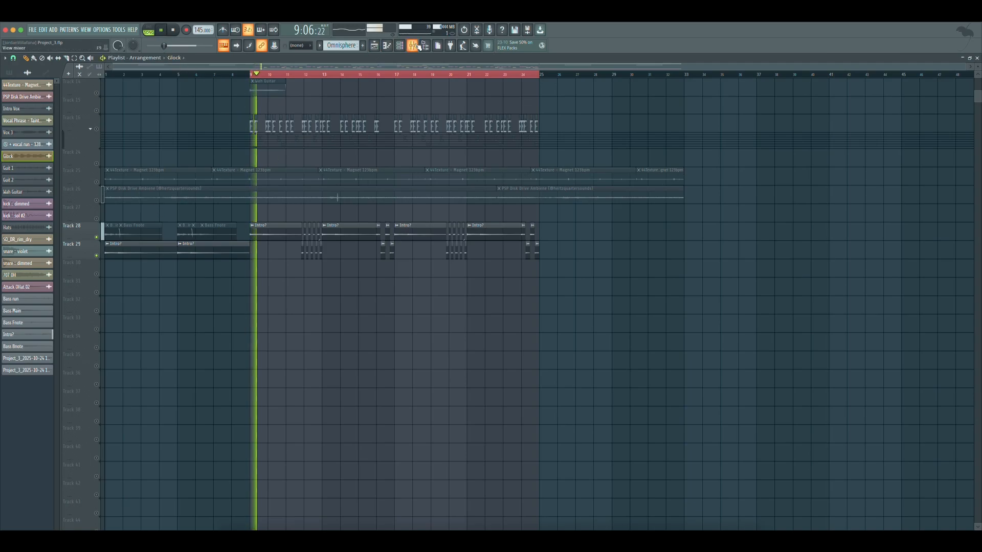
{"action": "key", "text": "F9"}
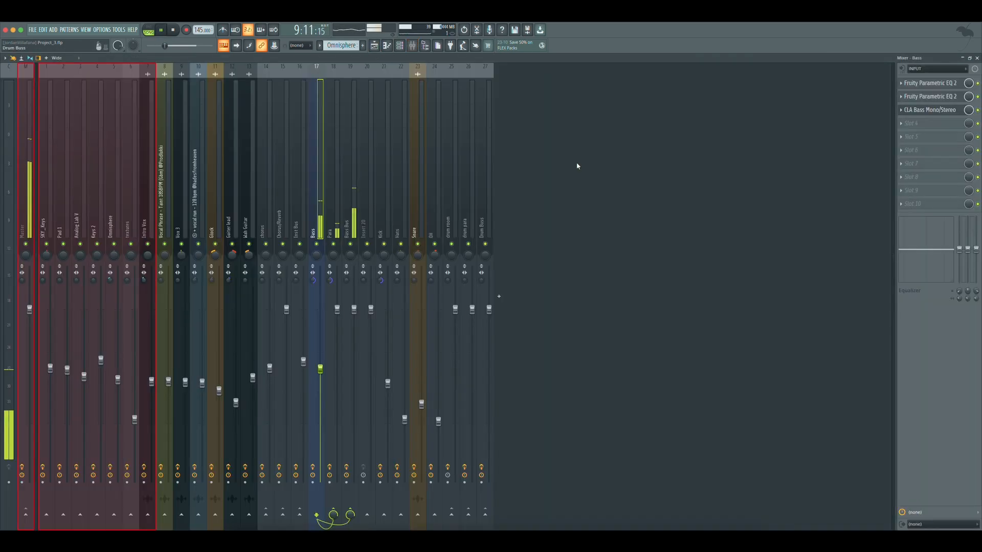
{"action": "left_click", "coordinate": [978, 111]}
{"action": "left_click", "coordinate": [172, 32]}
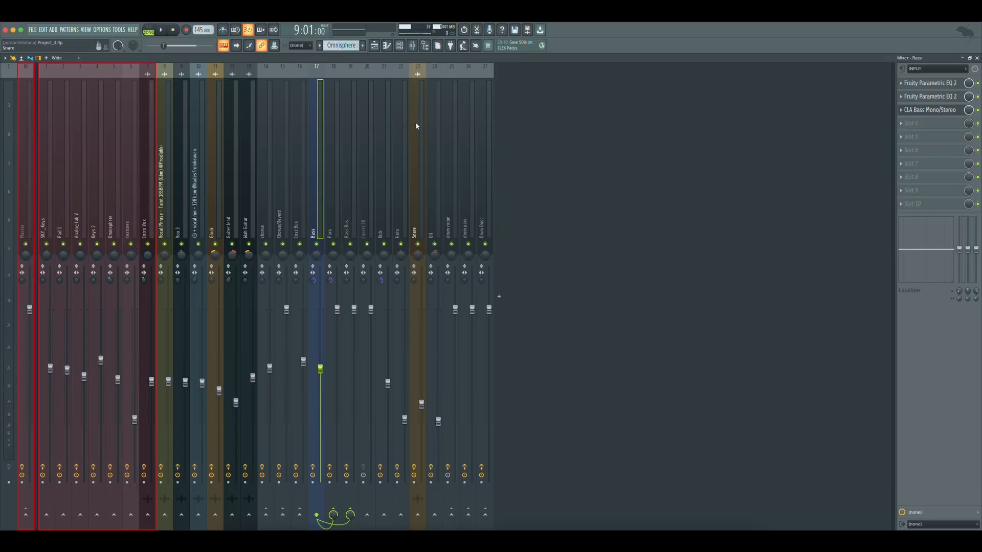
- Review the SSL G bus compressor on the Para mixer track
{"action": "key", "text": "Right"}
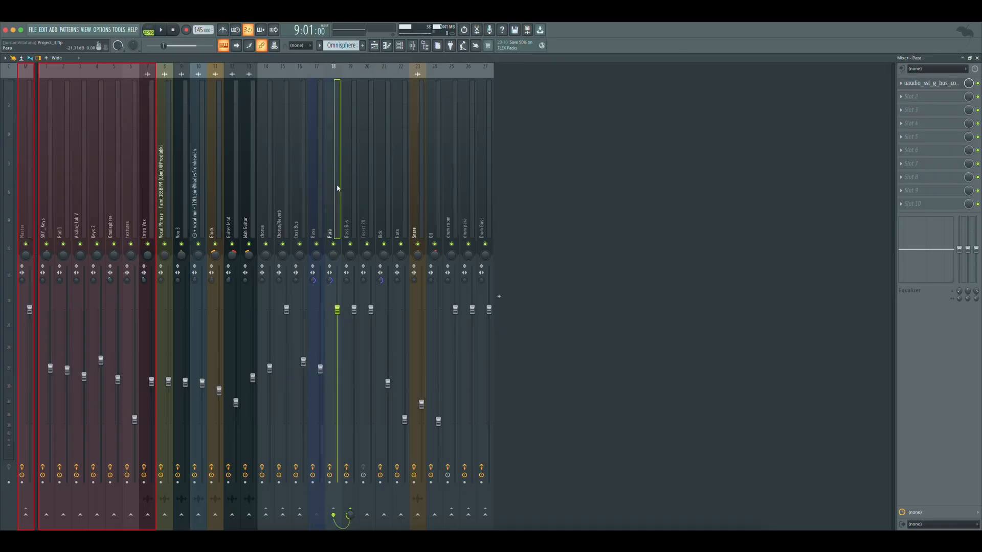
{"action": "left_click", "coordinate": [931, 83]}
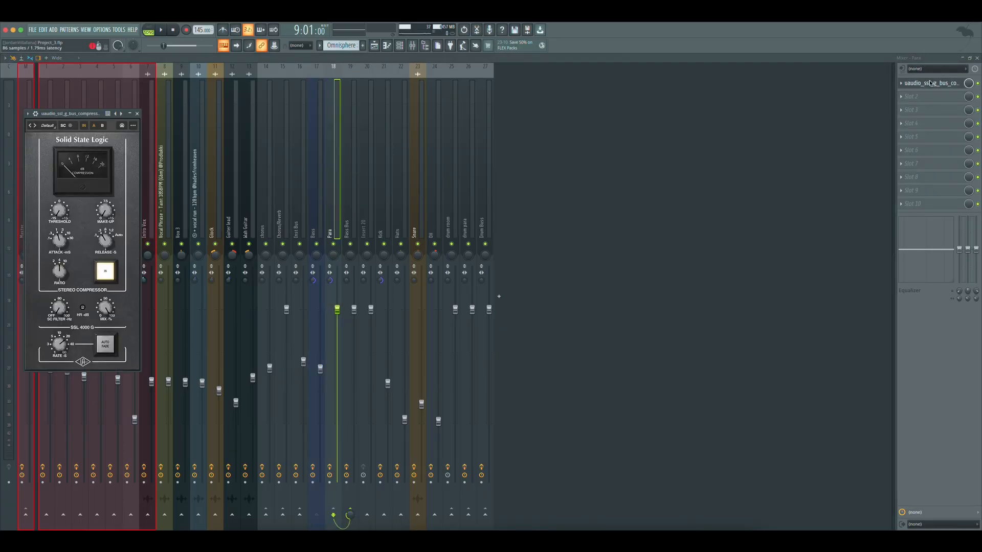
{"action": "left_click", "coordinate": [931, 83]}
- Review the UADx Pultec EQP-1A EQ, SSL G bus compressor and Fruity Soft Clipper on the Bass Bus mixer track
{"action": "left_click", "coordinate": [355, 224]}
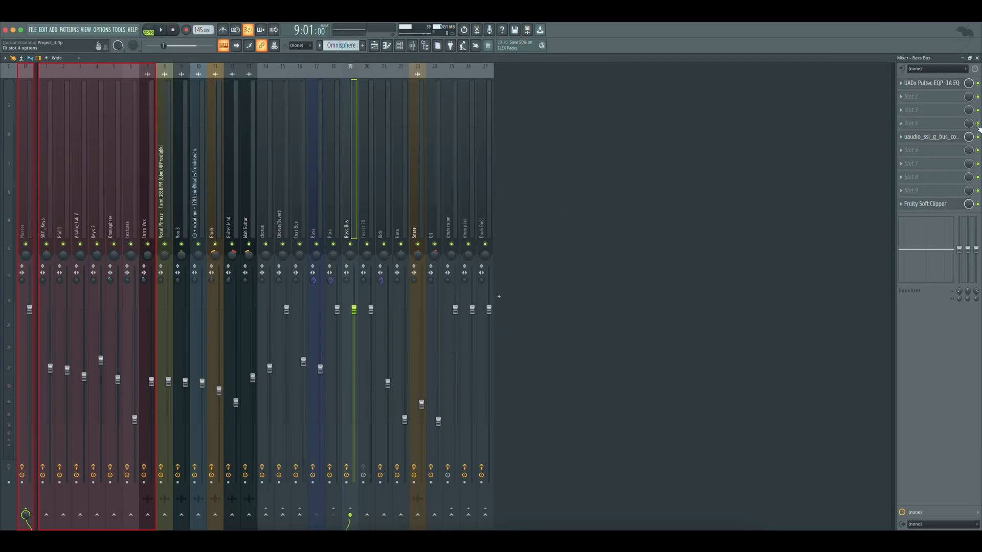
{"action": "left_click", "coordinate": [932, 89]}
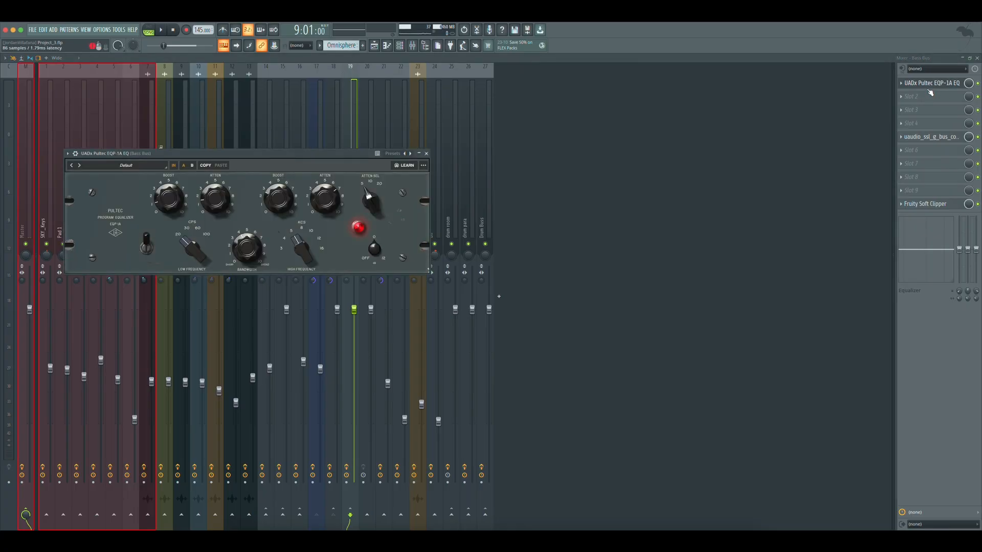
{"action": "left_click", "coordinate": [930, 84]}
{"action": "left_click", "coordinate": [924, 137]}
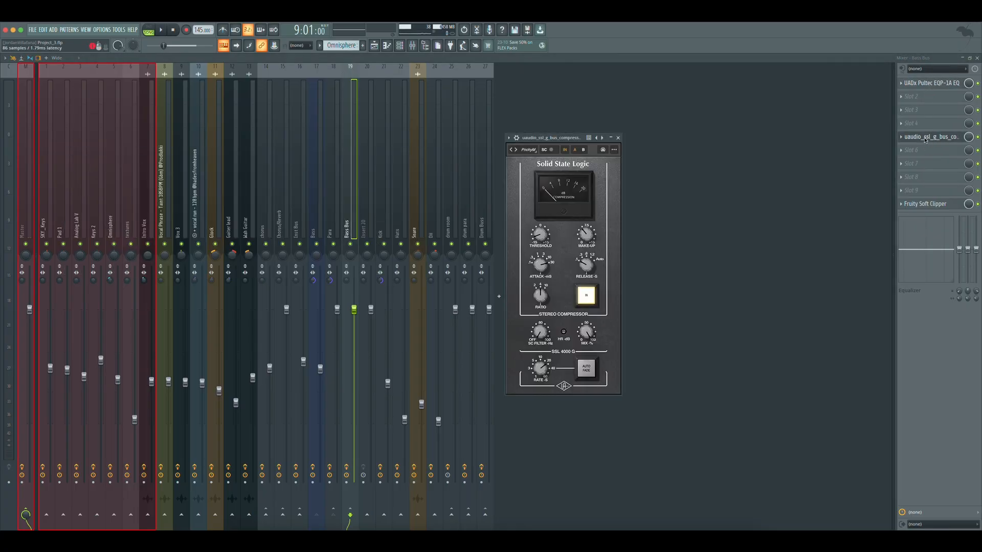
{"action": "left_click", "coordinate": [924, 138]}
{"action": "left_click", "coordinate": [926, 205]}
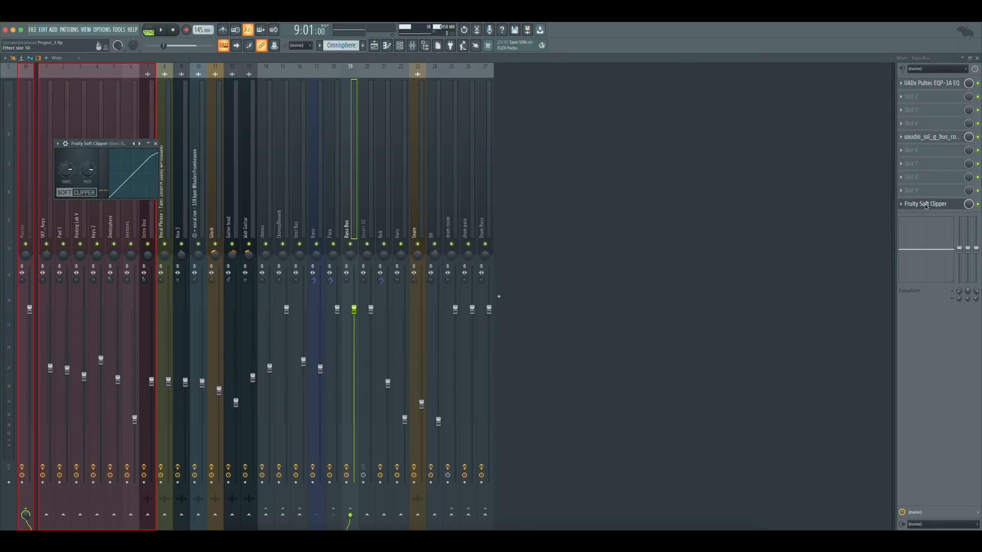
{"action": "left_click", "coordinate": [926, 206]}
- Play the soloed drum clips in the playlist from bar 9, and jump ahead to bar 22 to hear the closing fill
{"action": "left_click", "coordinate": [375, 46]}
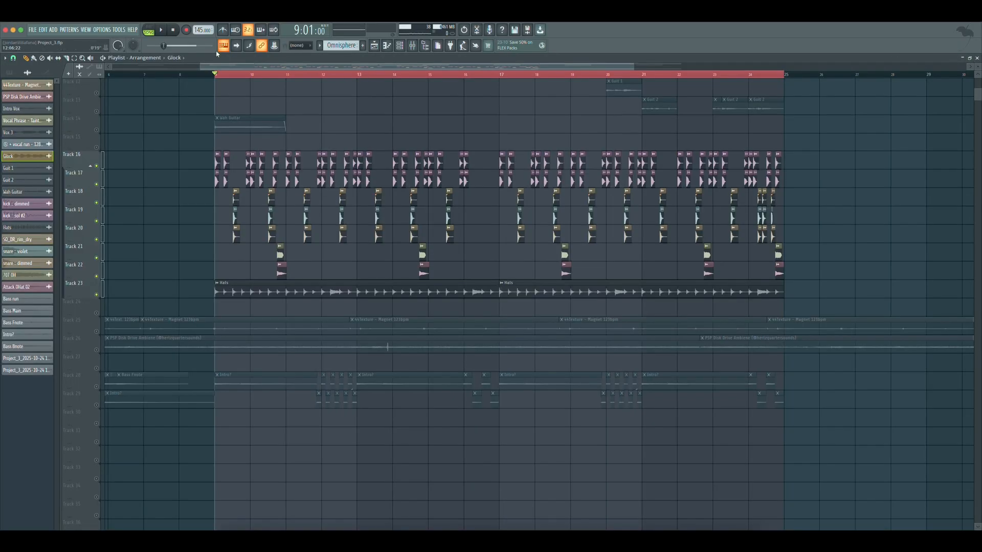
{"action": "left_click", "coordinate": [162, 30]}
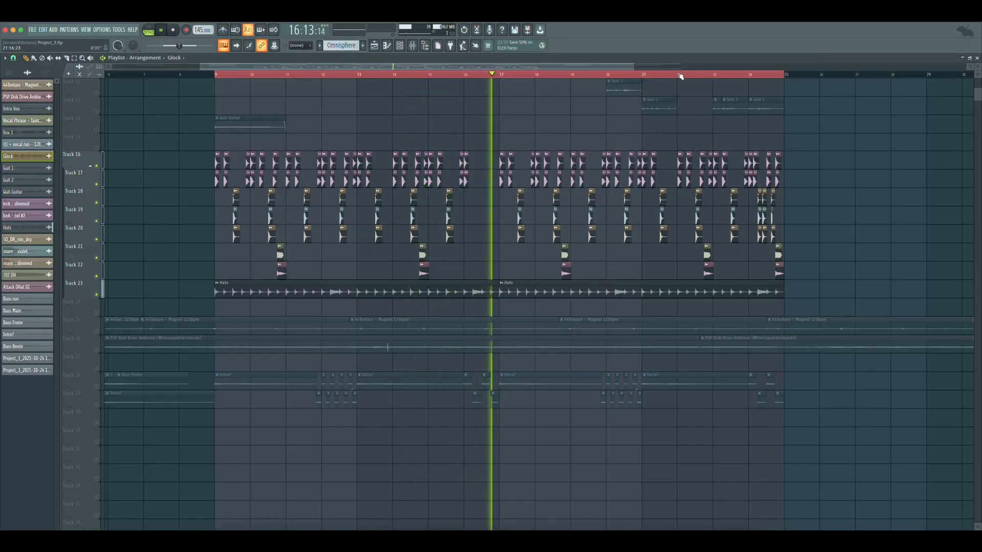
{"action": "left_click", "coordinate": [680, 75]}
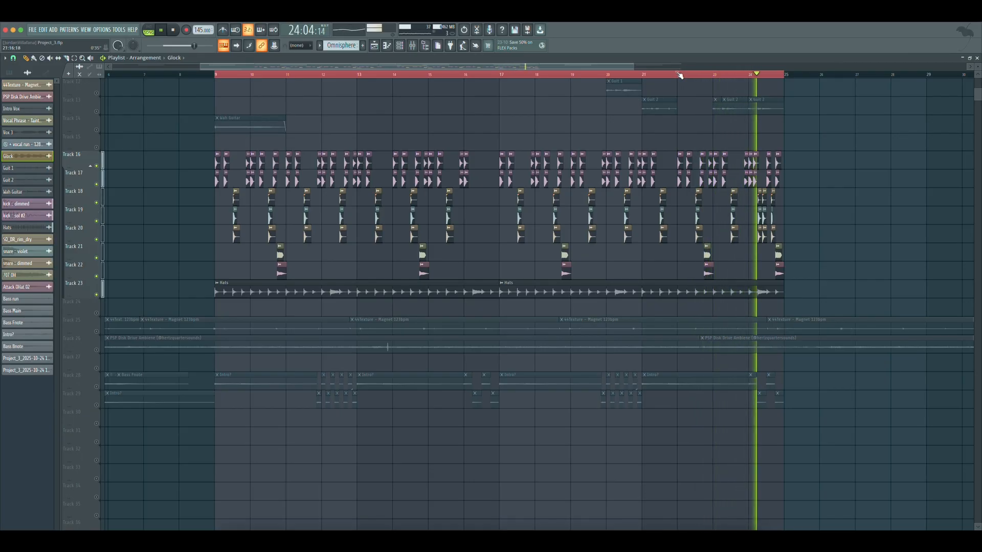
{"action": "key", "text": "space"}
- Review the Fruity Parametric EQ 2 curve and the UADx 1176AE Compressor on the Kick mixer track
{"action": "left_click", "coordinate": [419, 47]}
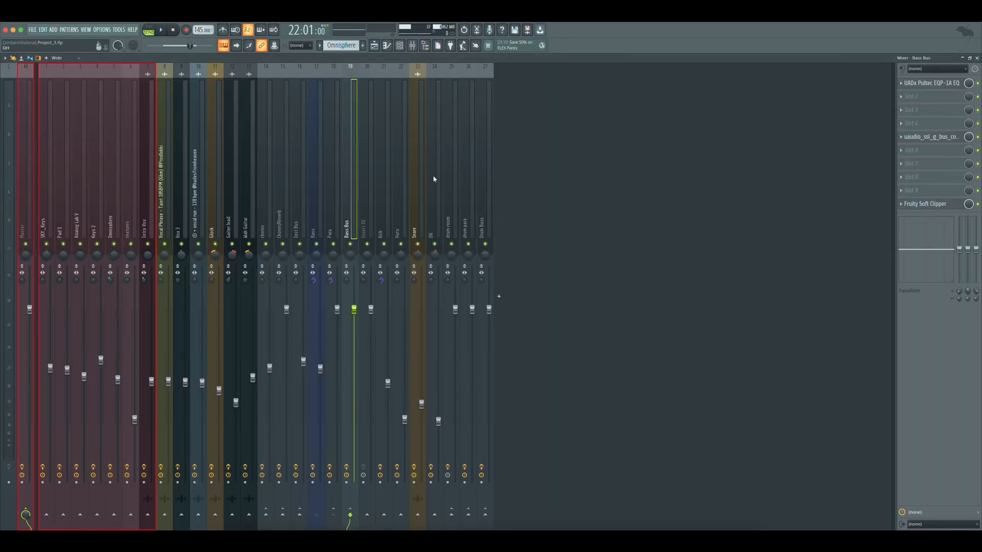
{"action": "left_click", "coordinate": [386, 205]}
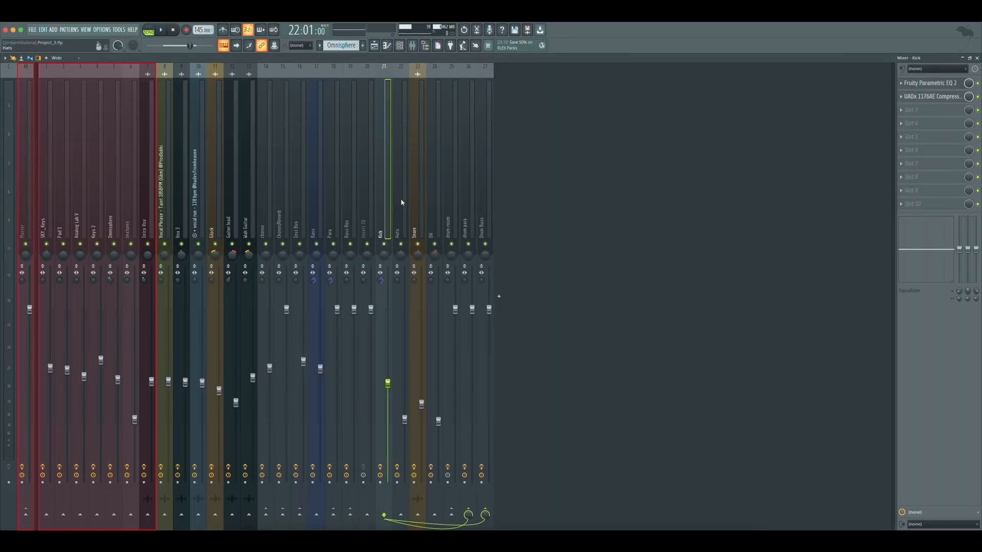
{"action": "left_click", "coordinate": [939, 84]}
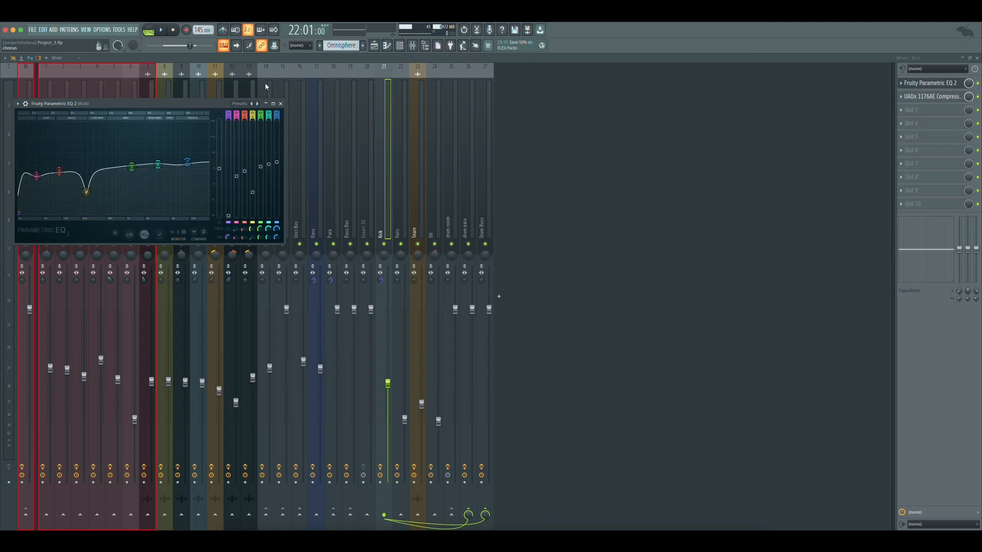
{"action": "left_click", "coordinate": [280, 103]}
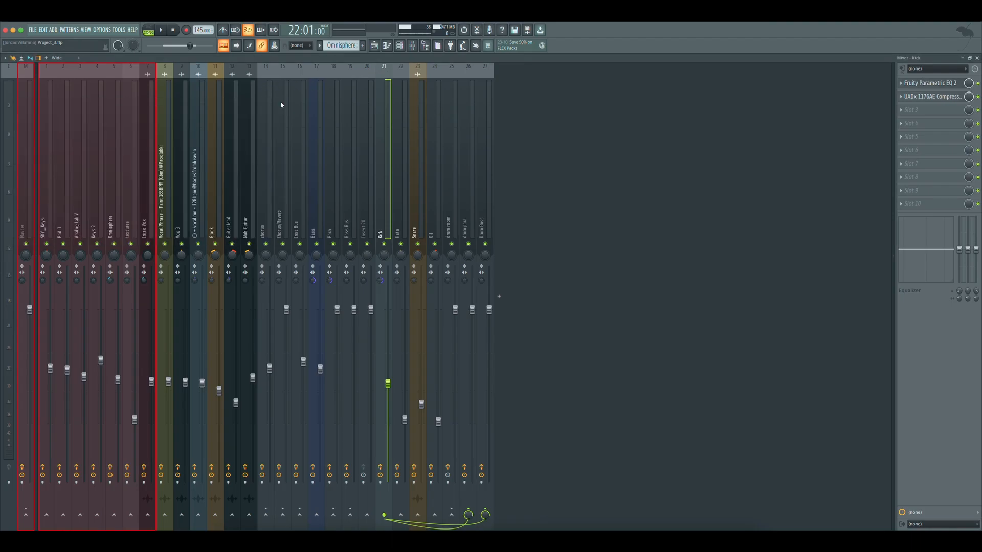
{"action": "left_click", "coordinate": [930, 84]}
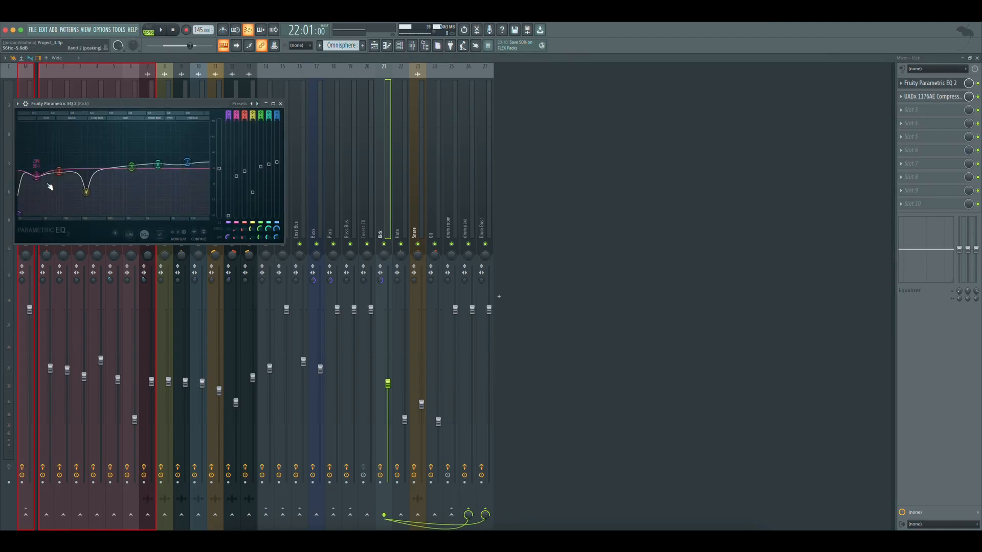
{"action": "left_click", "coordinate": [280, 103]}
{"action": "left_click", "coordinate": [925, 97]}
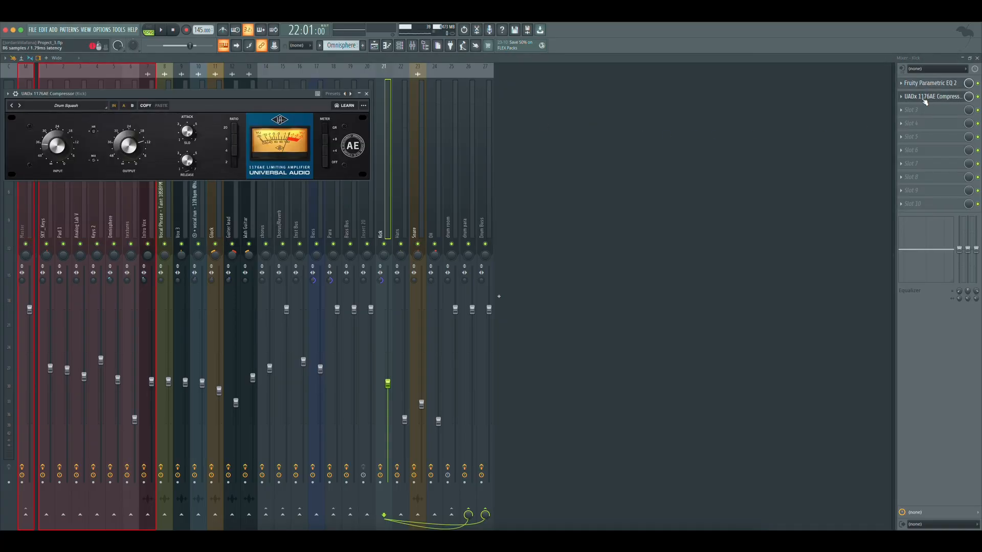
{"action": "left_click", "coordinate": [924, 100]}
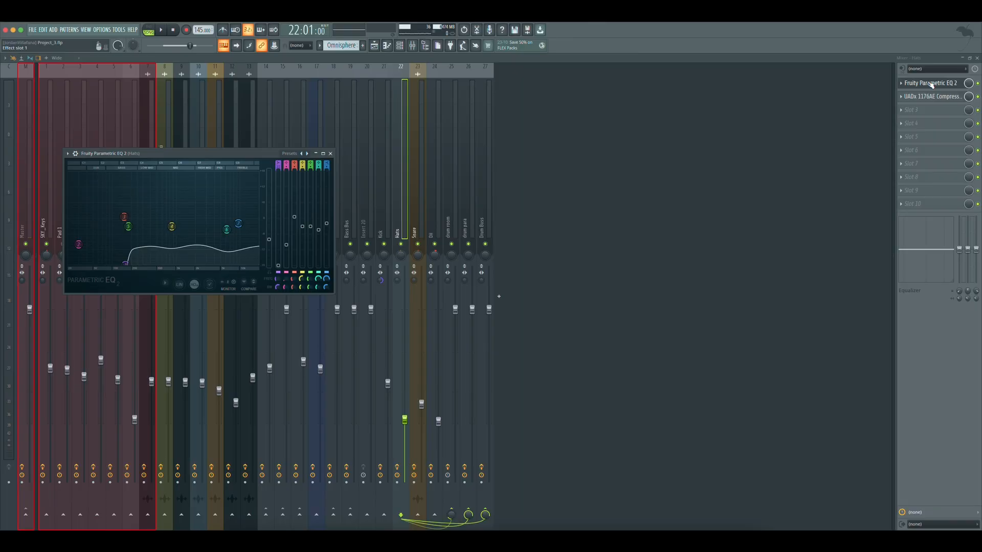
- Review the Fruity Parametric EQ 2 and UADx 1176AE Compressor on the Hats mixer track
{"action": "left_click", "coordinate": [931, 85]}
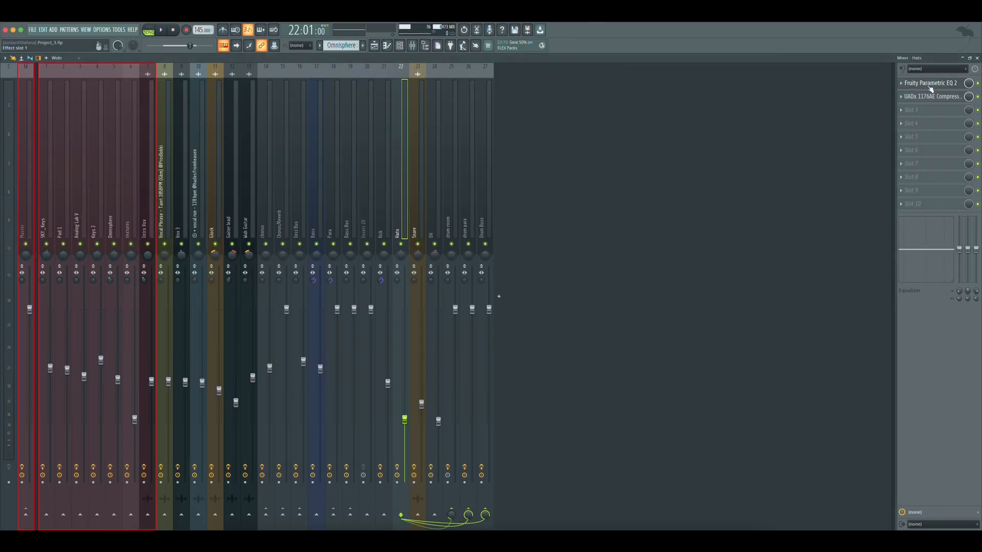
{"action": "left_click", "coordinate": [927, 98]}
{"action": "left_click", "coordinate": [927, 98]}
- Review the Fruity Parametric EQ 2, UADx 1176AE Compressor and Fruity Reeverb 2 on the Snare mixer track
{"action": "left_click", "coordinate": [416, 205]}
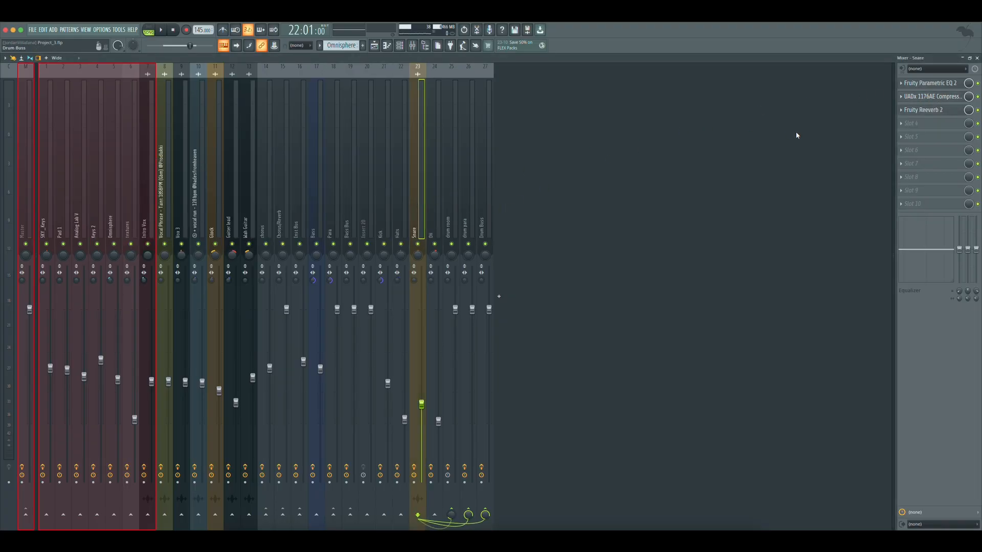
{"action": "left_click", "coordinate": [919, 85]}
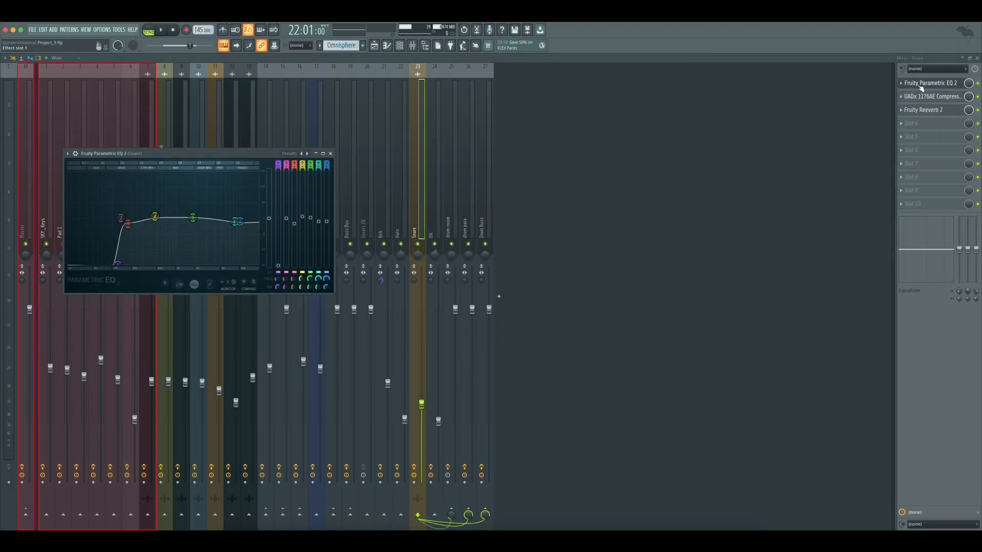
{"action": "left_click", "coordinate": [921, 87]}
{"action": "left_click", "coordinate": [926, 98]}
{"action": "left_click", "coordinate": [925, 98]}
{"action": "left_click", "coordinate": [922, 110]}
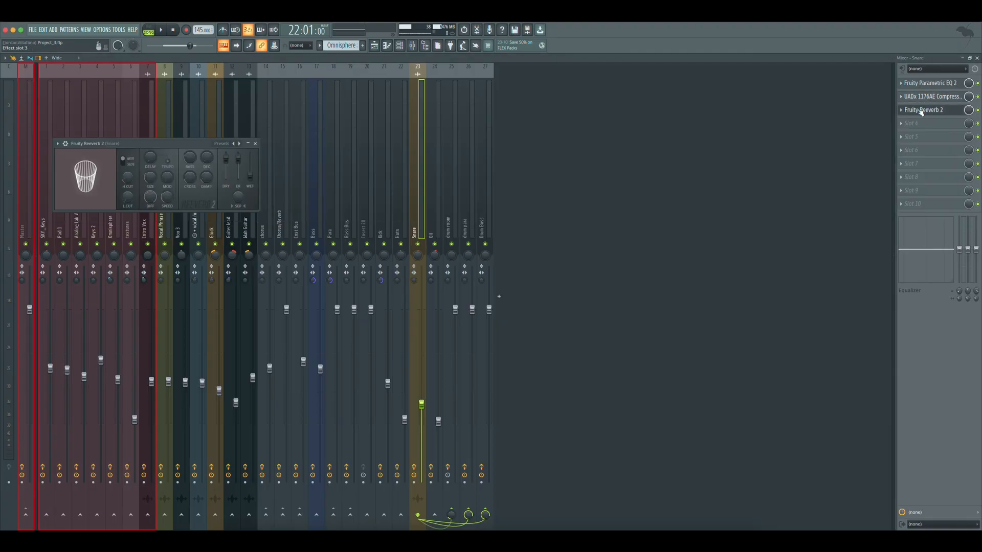
{"action": "left_click", "coordinate": [923, 110]}
- Review the Fruity Parametric EQ 2, UADx 1176AE Compressor and Fruity Reeverb 2 on the OH mixer track
{"action": "left_click", "coordinate": [433, 210]}
{"action": "left_click", "coordinate": [926, 83]}
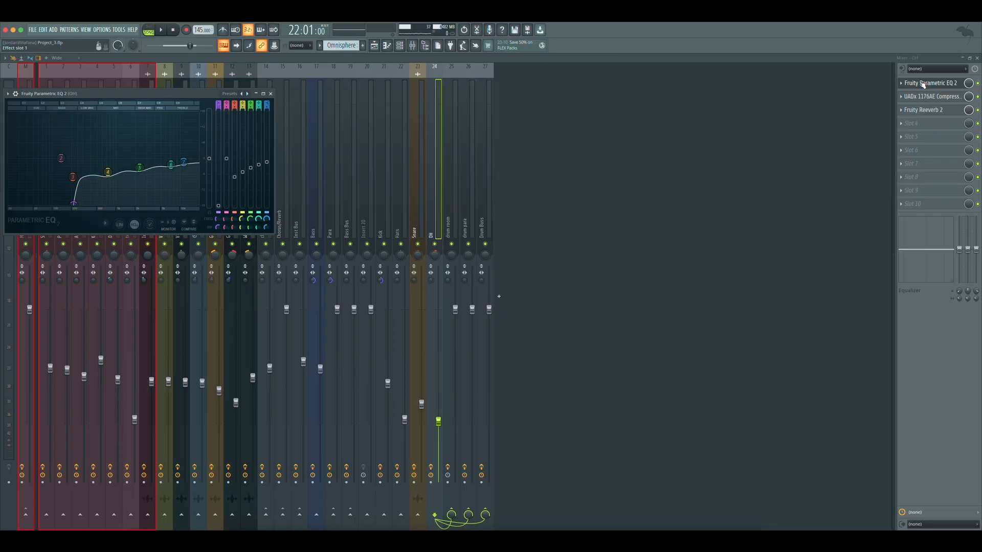
{"action": "left_click", "coordinate": [923, 84]}
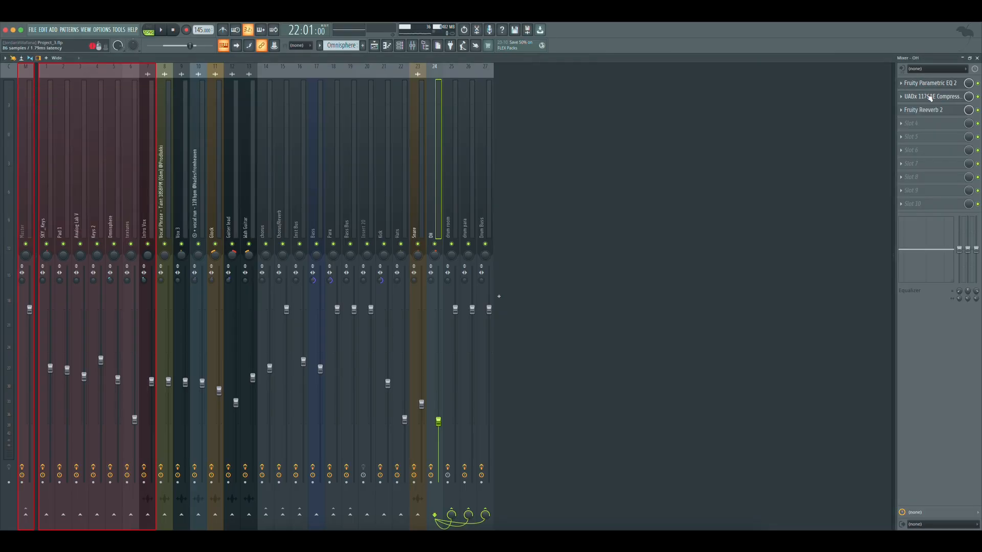
{"action": "left_click", "coordinate": [930, 98]}
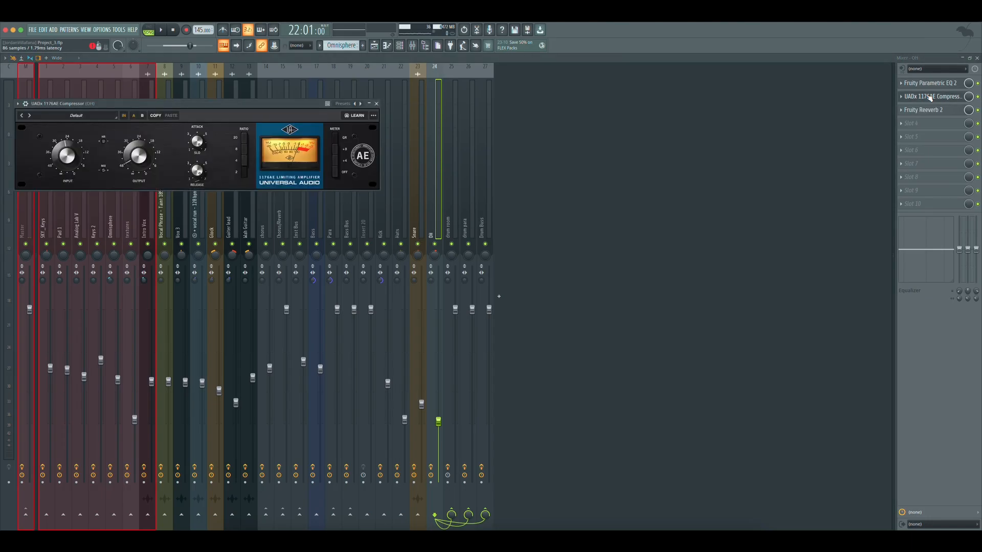
{"action": "left_click", "coordinate": [929, 97]}
{"action": "left_click", "coordinate": [929, 111]}
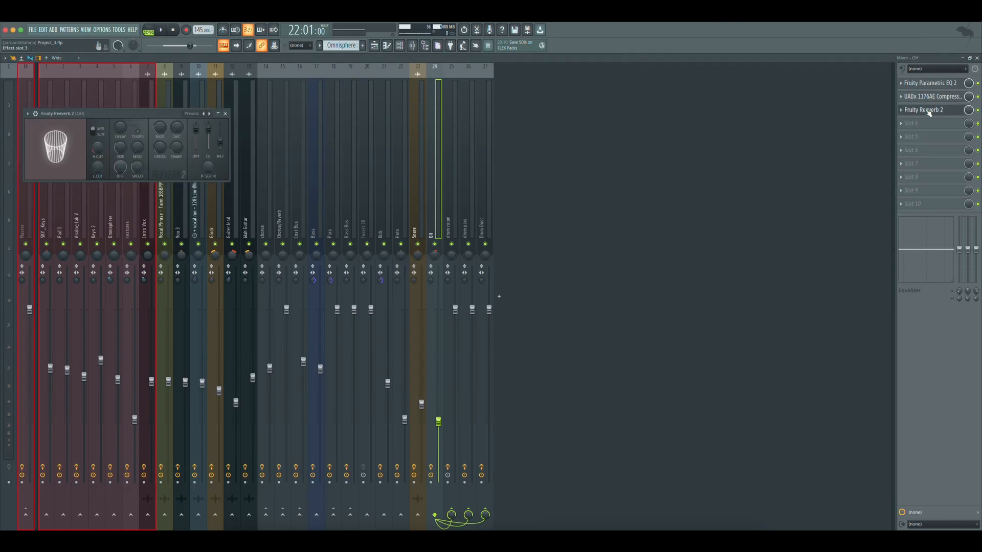
{"action": "left_click", "coordinate": [929, 111]}
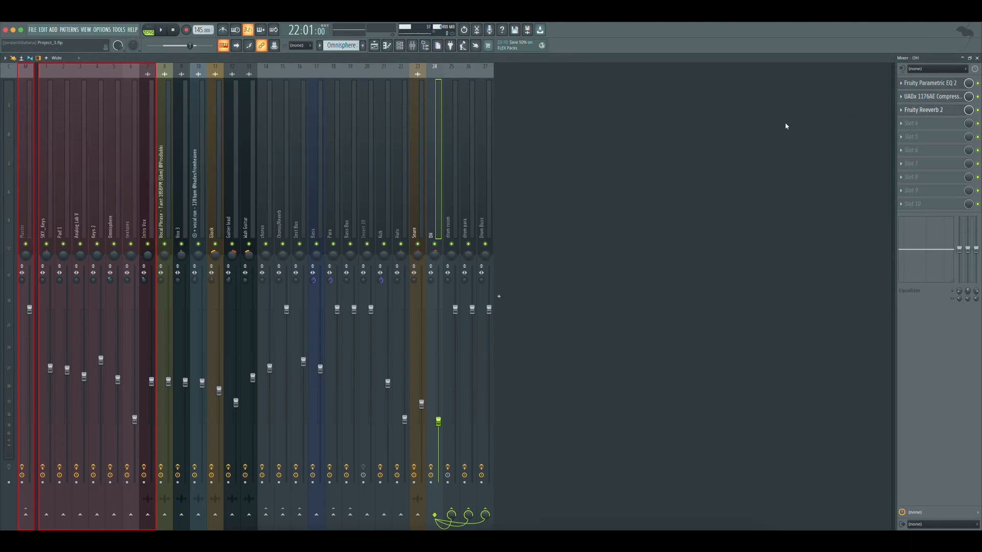
- Review the ValhallaVintageVerb settings on the drum room mixer track
{"action": "left_click", "coordinate": [453, 197]}
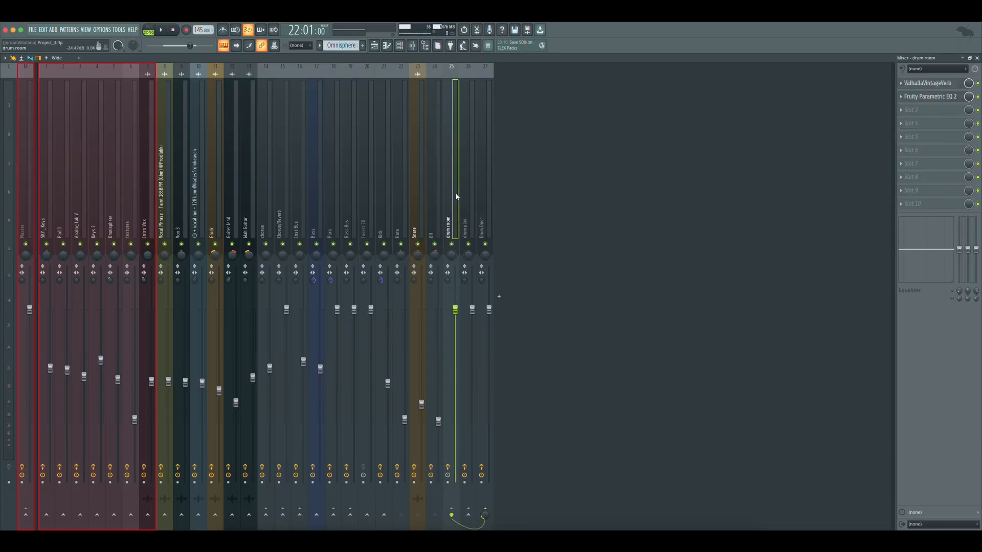
{"action": "left_click", "coordinate": [929, 83]}
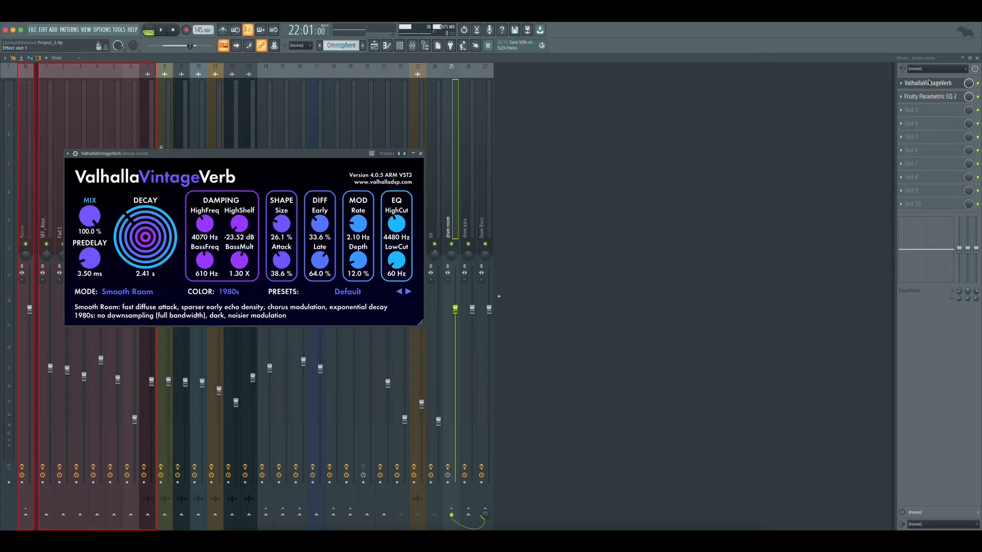
{"action": "left_click", "coordinate": [929, 83]}
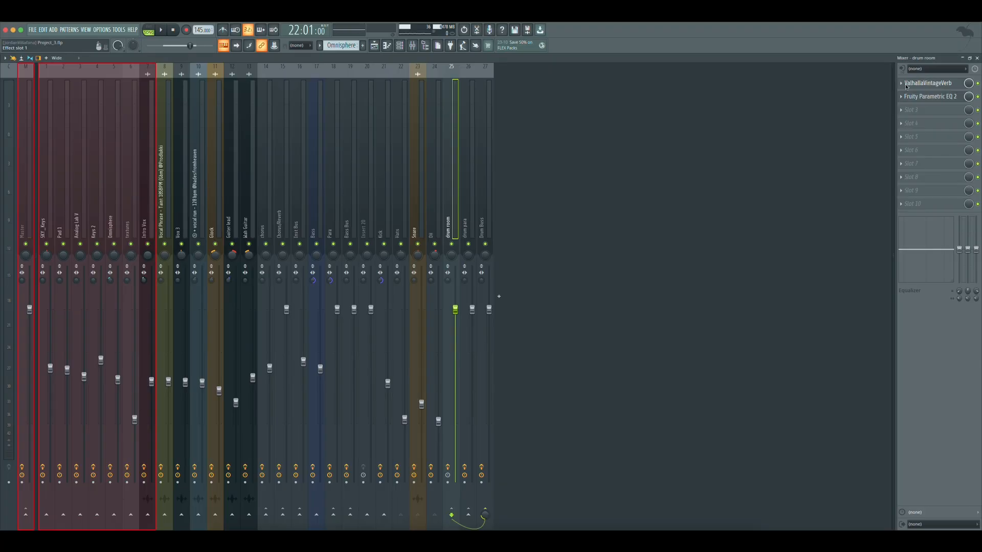
- Check the routing of the drum tracks from Kick to drum room, and review the SSL G bus compressor on the drum para track
{"action": "left_click", "coordinate": [393, 233]}
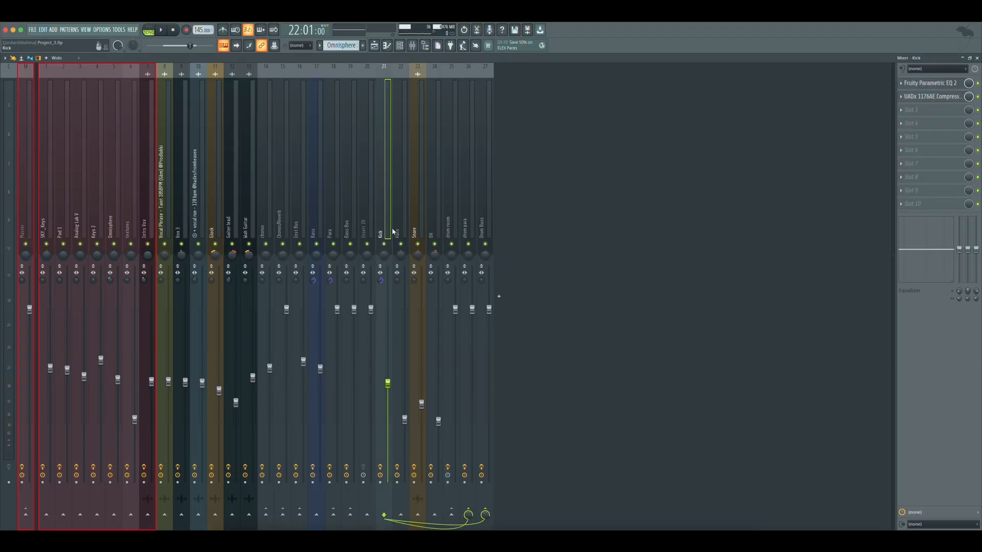
{"action": "key", "text": "Right"}
{"action": "key", "text": "Right"}
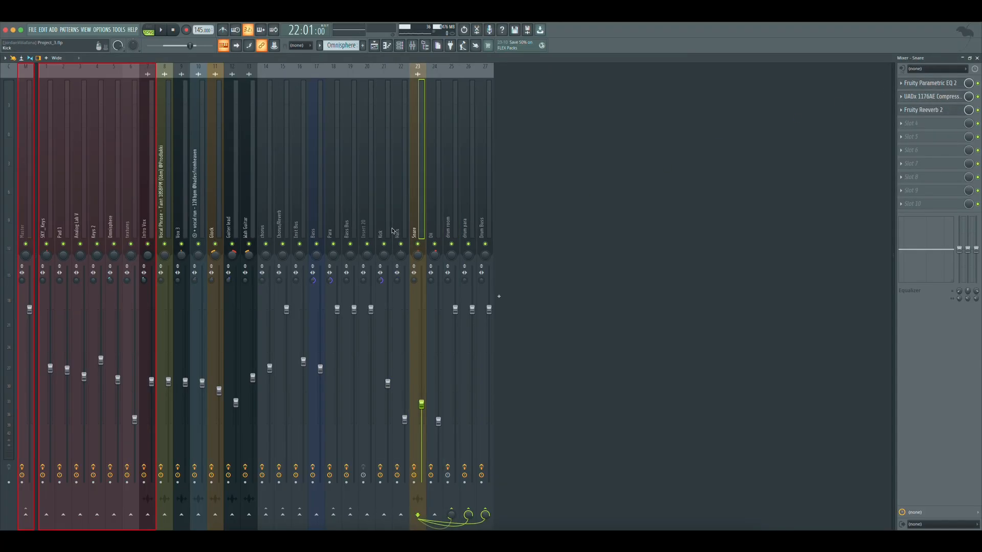
{"action": "key", "text": "Right"}
{"action": "key", "text": "Right"}
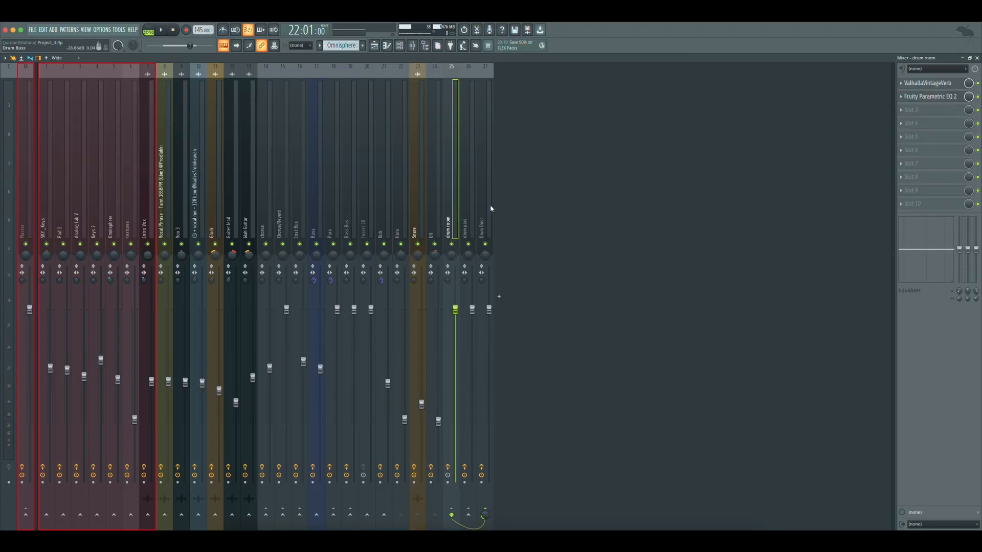
{"action": "key", "text": "Right"}
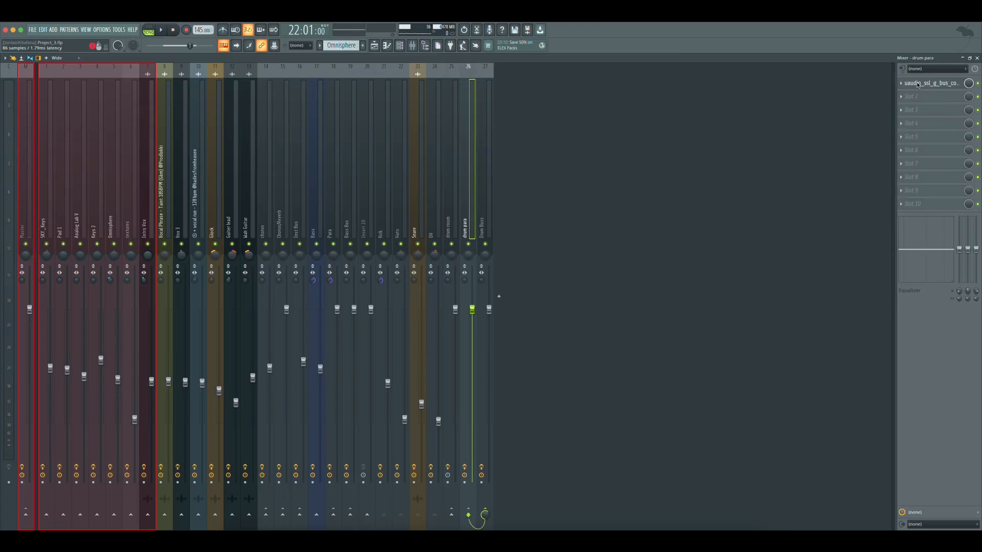
{"action": "left_click", "coordinate": [918, 83]}
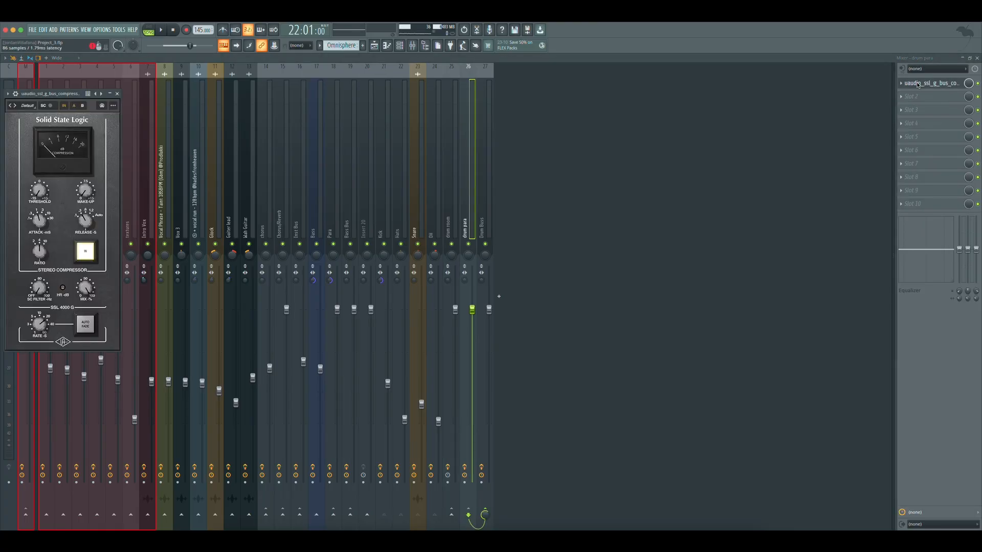
- Review the Fruity Parametric EQ 2, UADx Pultec EQP-1A EQ and SSL G bus compressor on the Drum Buss track
{"action": "key", "text": "Right"}
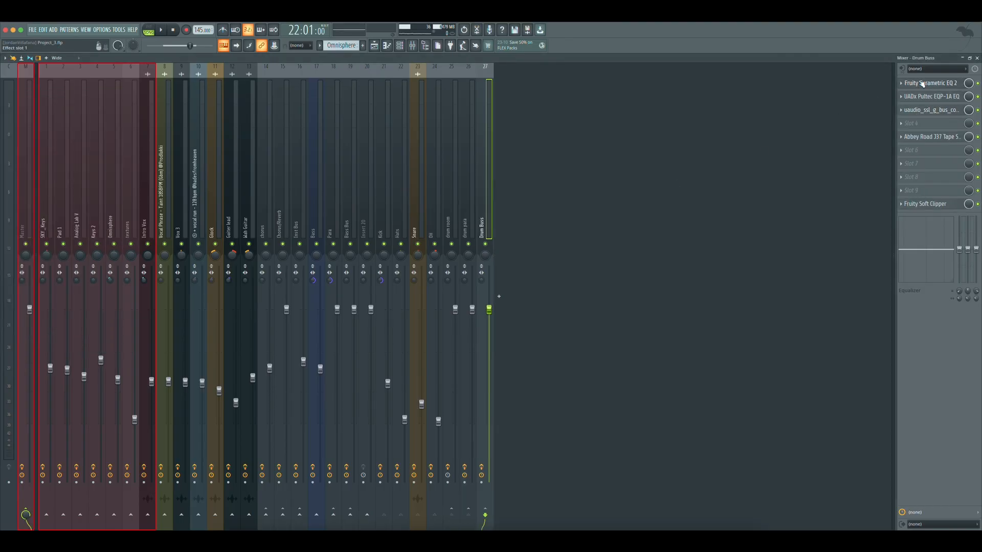
{"action": "left_click", "coordinate": [922, 83]}
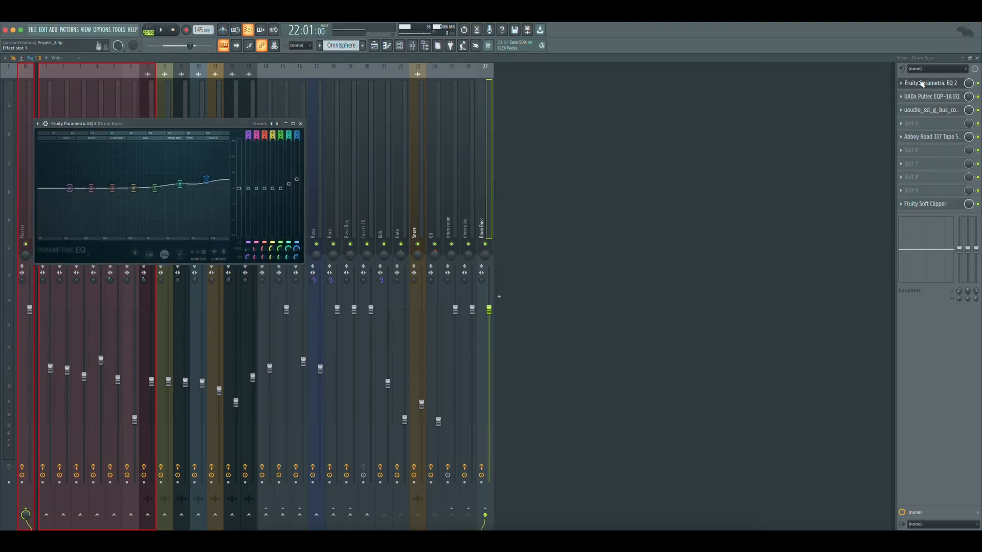
{"action": "left_click", "coordinate": [922, 84]}
{"action": "left_click", "coordinate": [917, 98]}
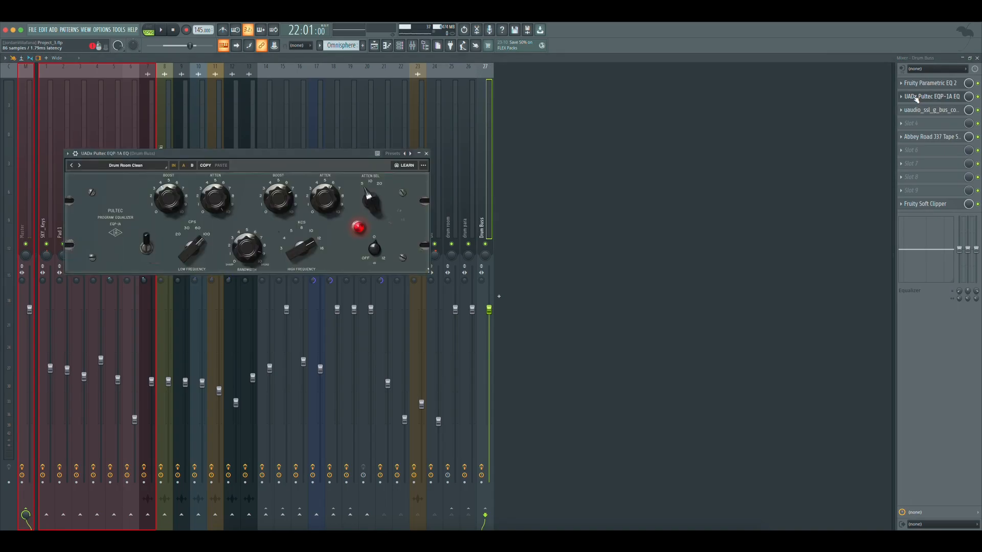
{"action": "left_click", "coordinate": [917, 109]}
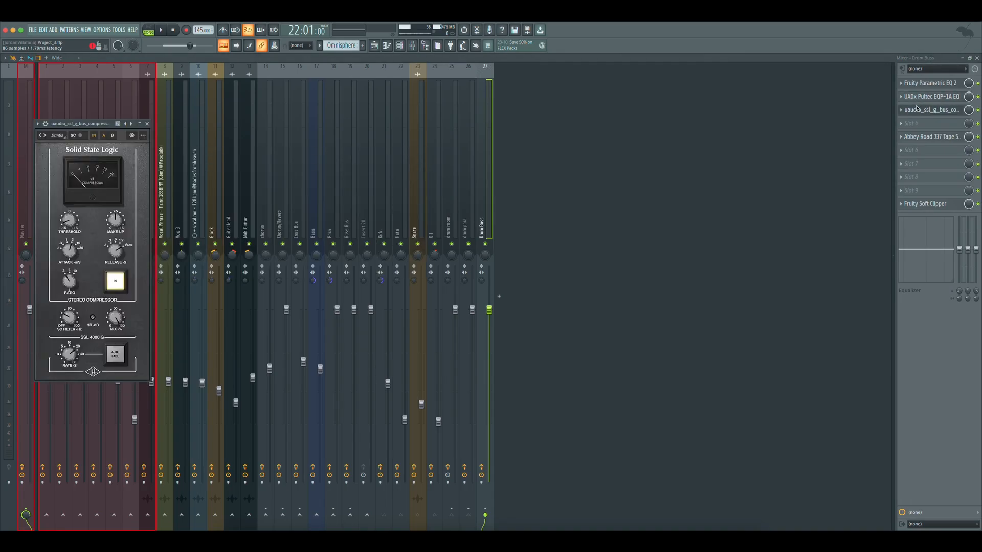
{"action": "left_click", "coordinate": [918, 110]}
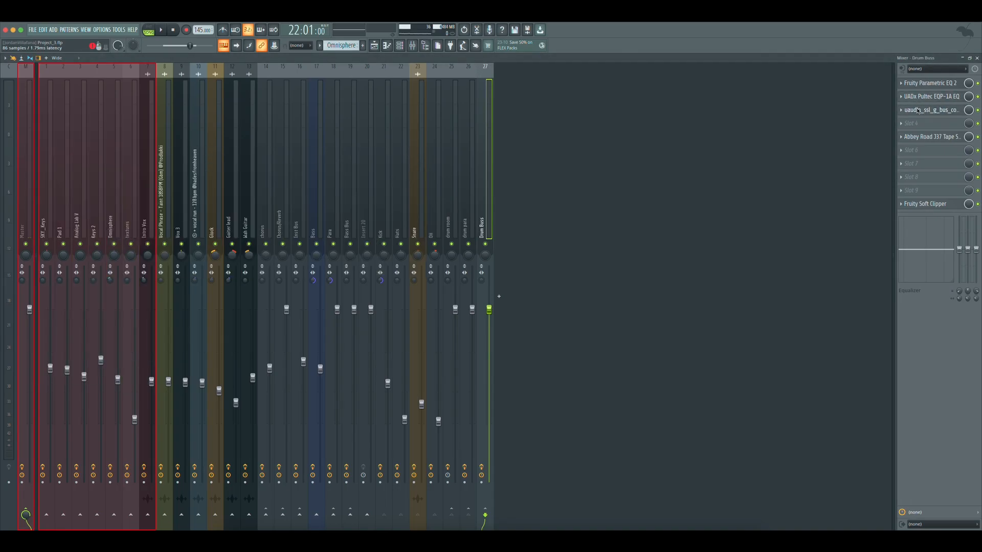
- Review the Abbey Road J37 Tape and Fruity Soft Clipper on the Drum Buss track
{"action": "left_click", "coordinate": [918, 137]}
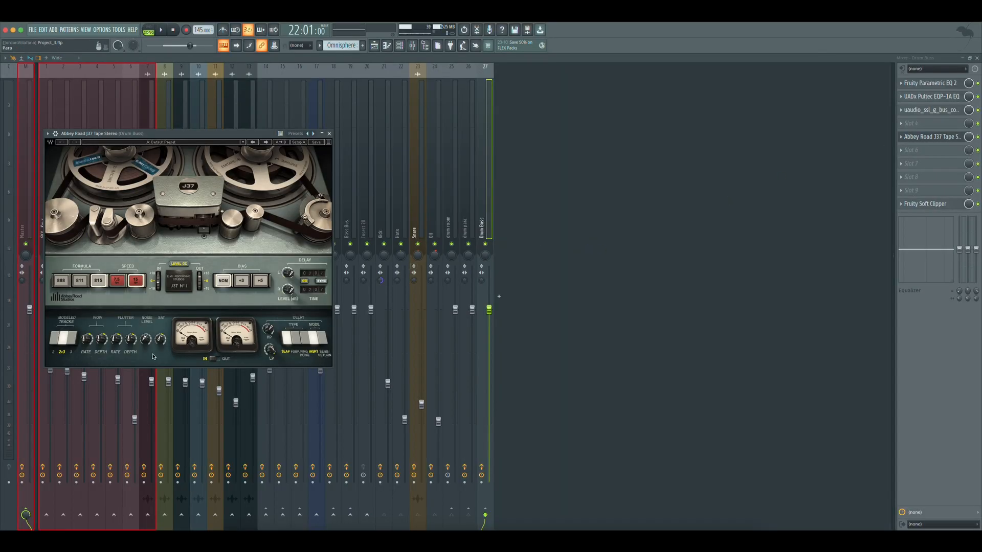
{"action": "left_click", "coordinate": [329, 134]}
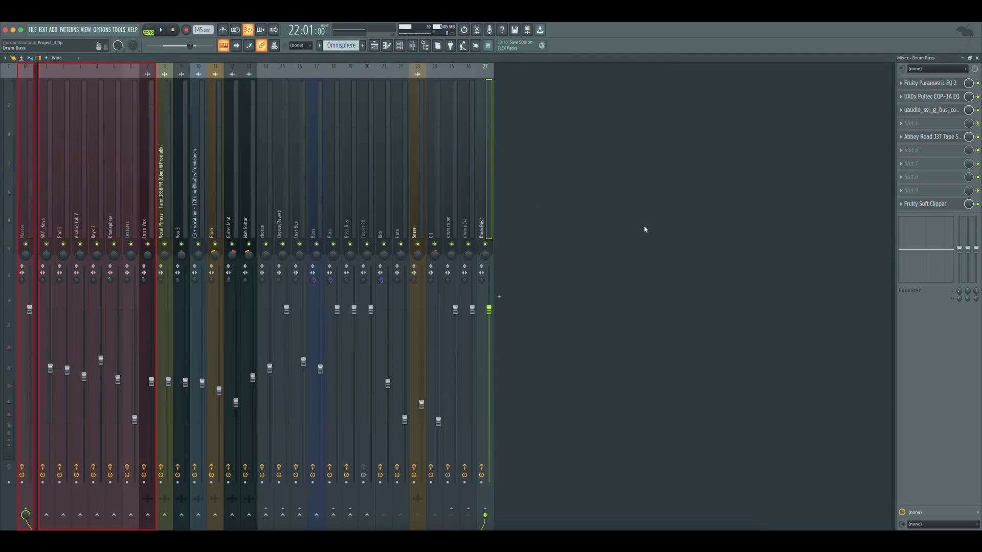
{"action": "left_click", "coordinate": [930, 209]}
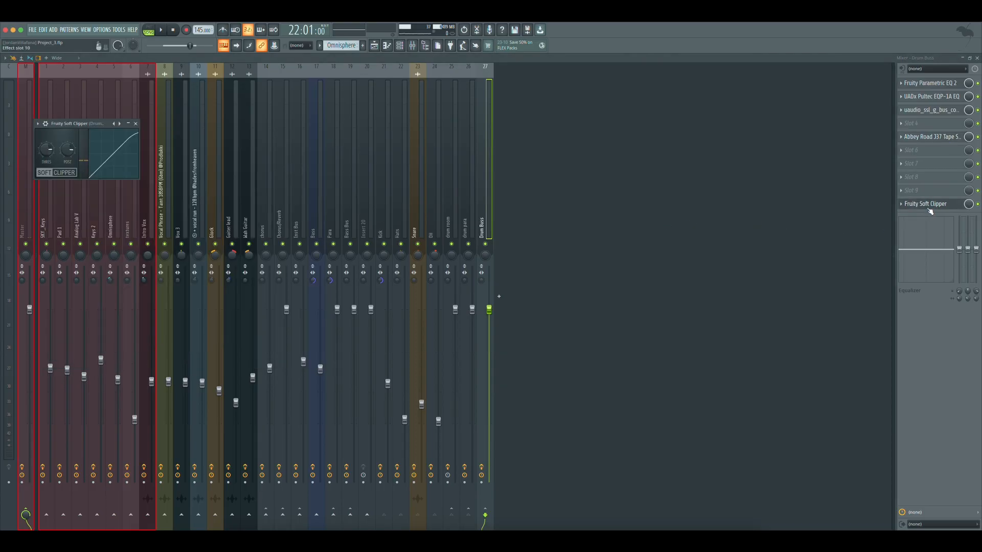
{"action": "left_click", "coordinate": [930, 210]}
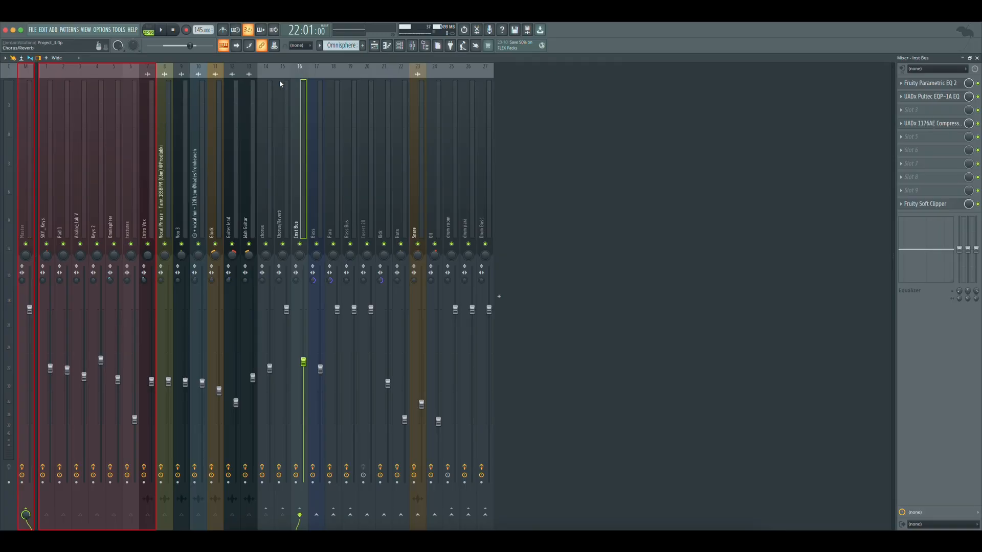
- Review the UADx Pultec EQP-1A EQ and SSL G bus compressor on the Master track
{"action": "left_click", "coordinate": [38, 160]}
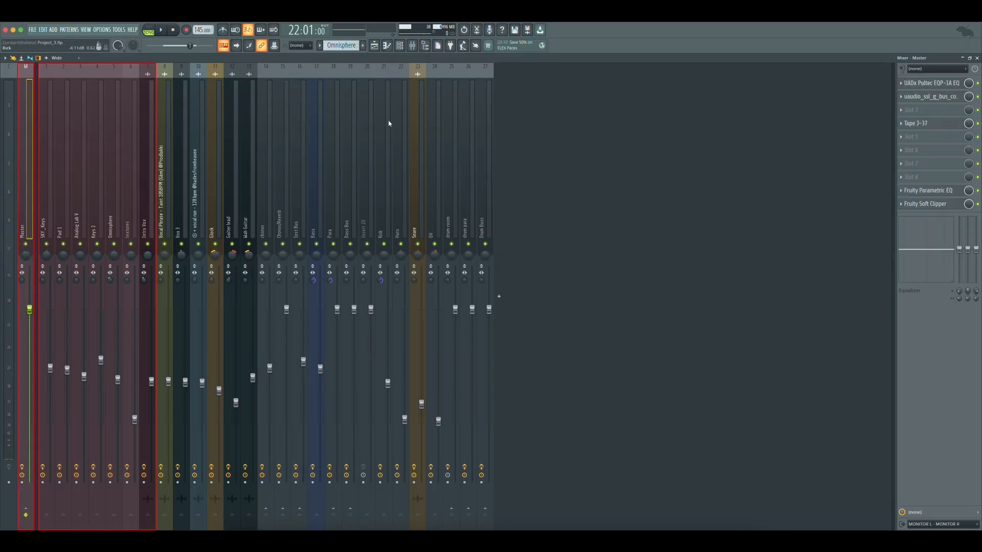
{"action": "left_click", "coordinate": [914, 84]}
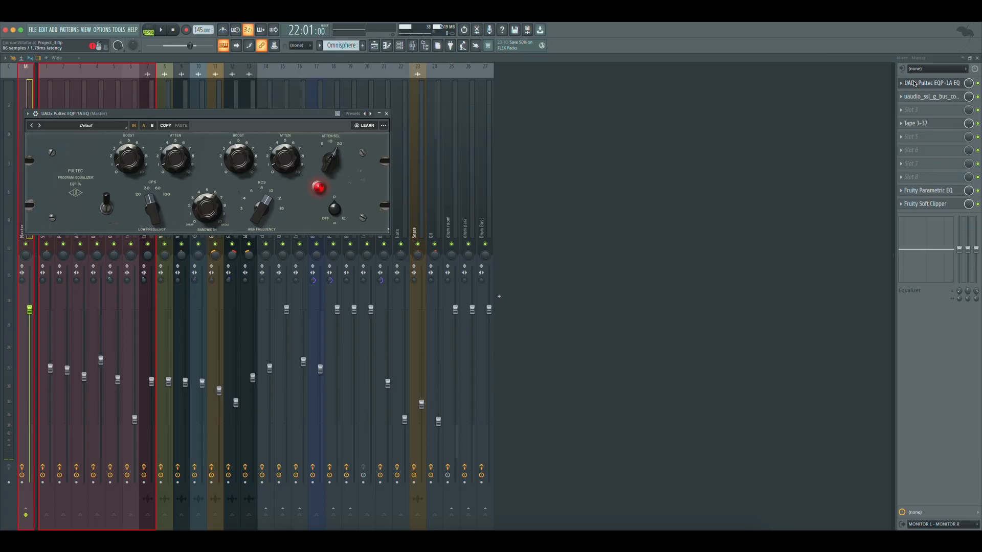
{"action": "left_click", "coordinate": [915, 84]}
{"action": "left_click", "coordinate": [924, 97]}
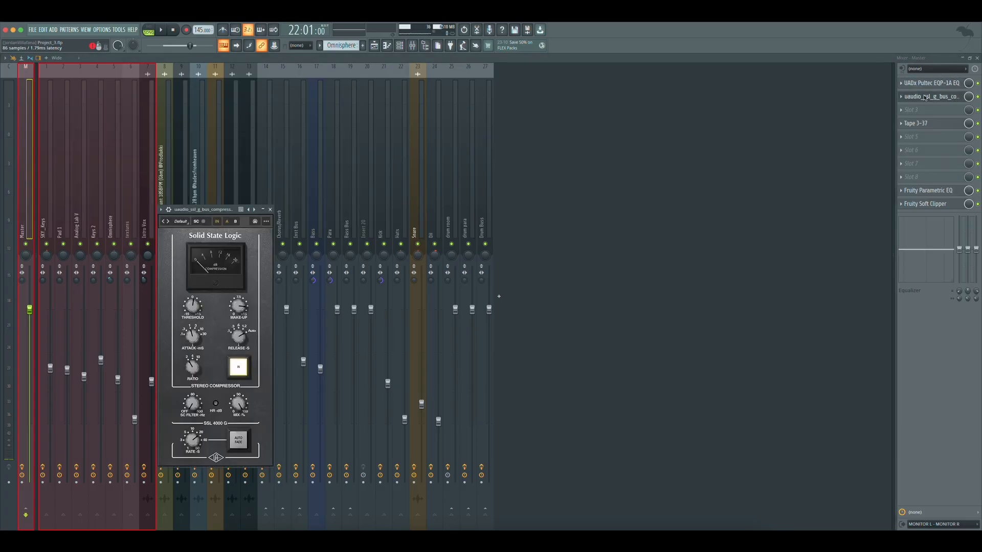
{"action": "left_click", "coordinate": [926, 97]}
- Review the Tape J-37, Fruity Parametric EQ and Fruity Soft Clipper on the Master track
{"action": "left_click", "coordinate": [917, 124]}
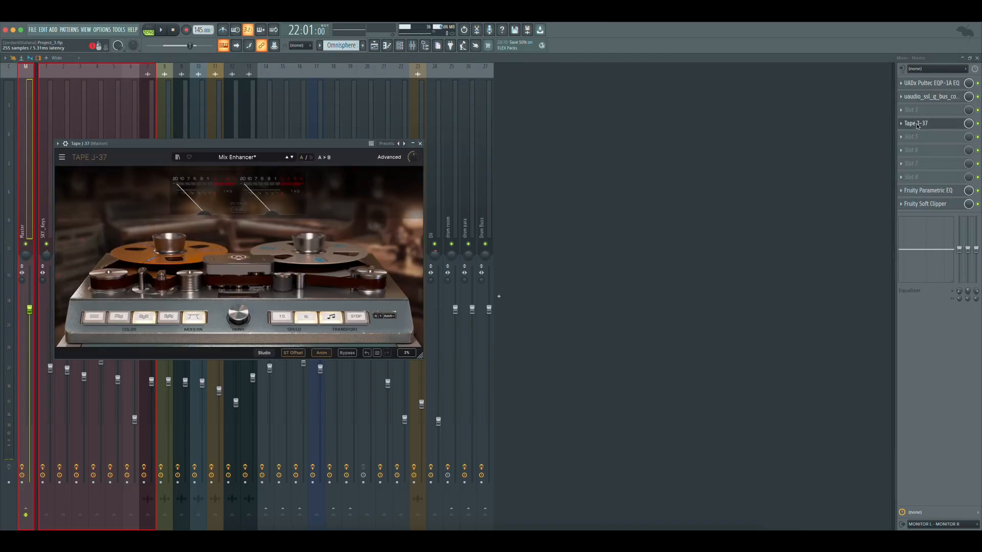
{"action": "left_click", "coordinate": [917, 123]}
{"action": "left_click", "coordinate": [931, 191]}
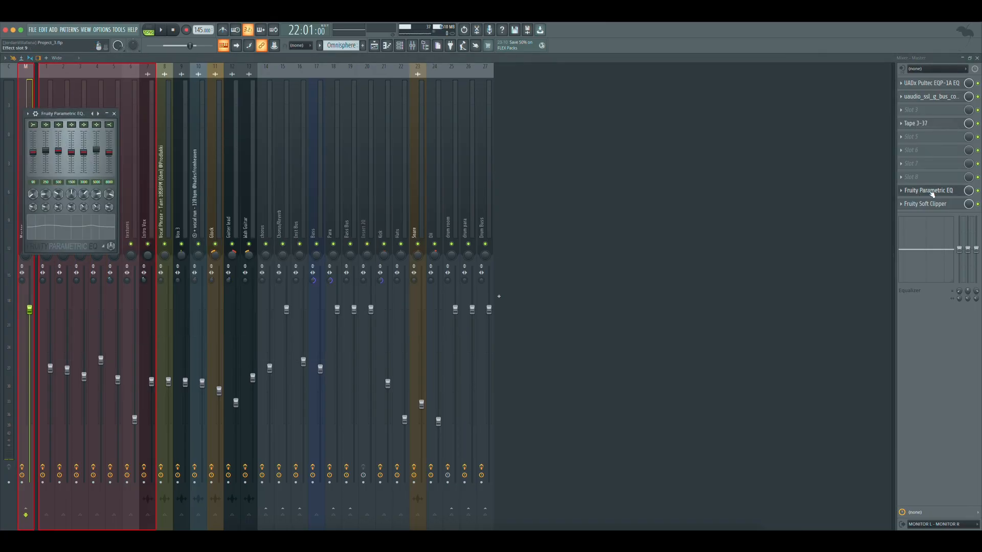
{"action": "left_click", "coordinate": [932, 193]}
{"action": "left_click", "coordinate": [931, 205]}
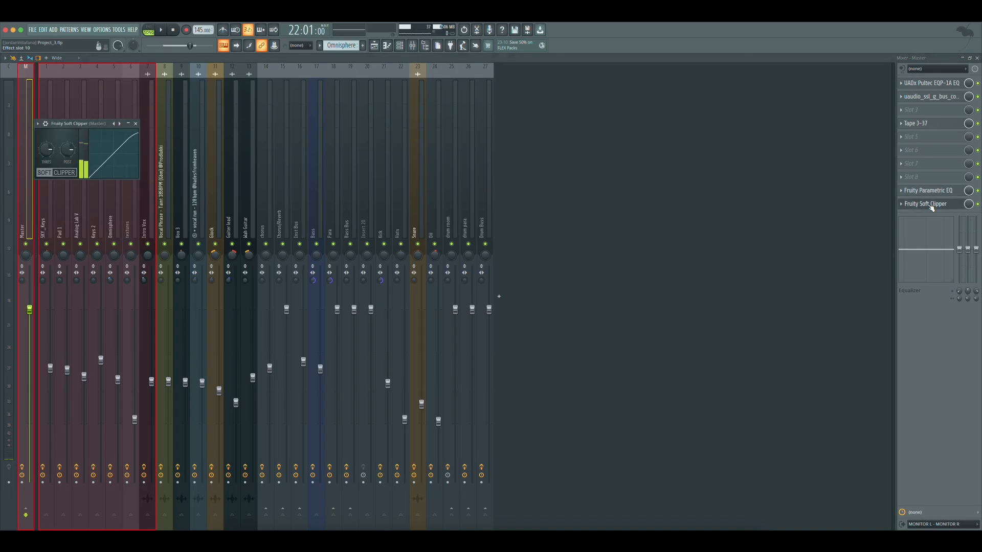
{"action": "left_click", "coordinate": [931, 205]}
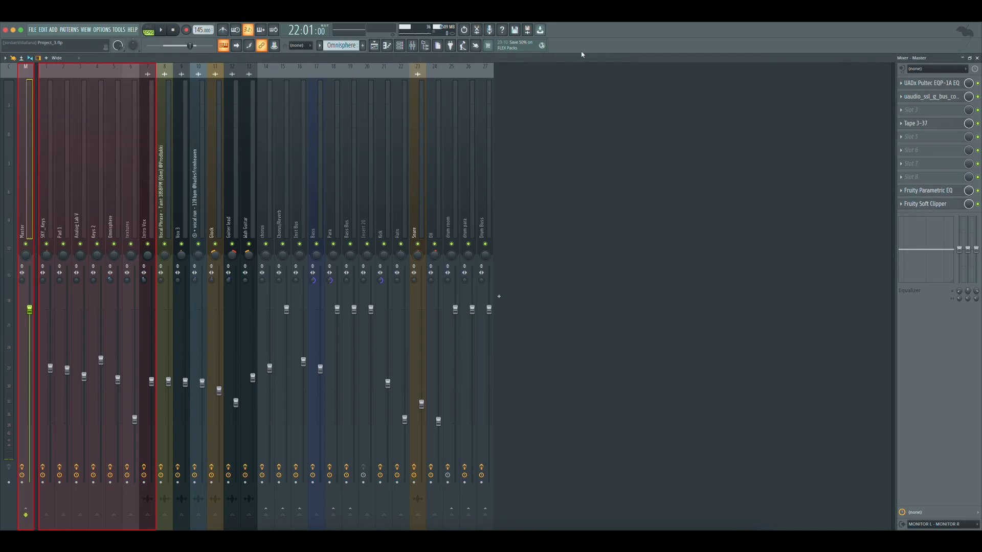
- Return to the full arrangement in the playlist with the song position at bar 1
{"action": "left_click", "coordinate": [374, 46]}
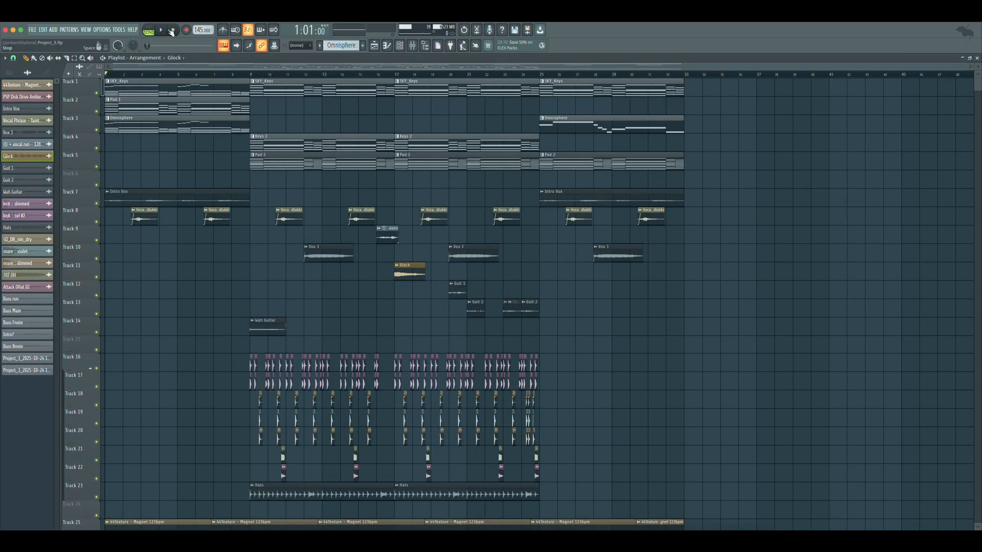